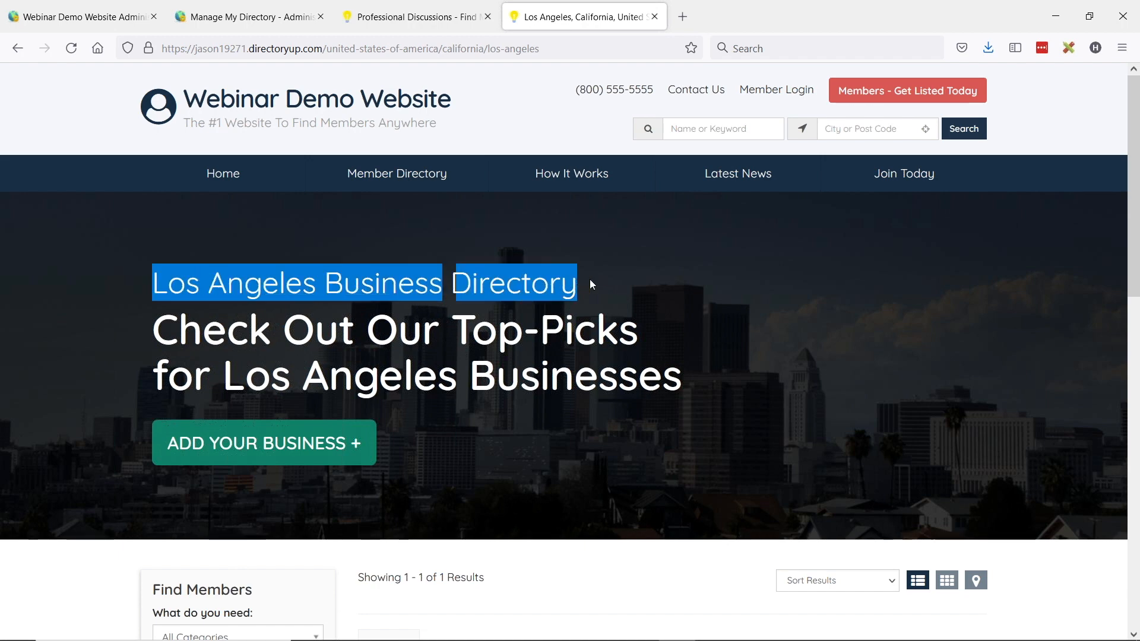
Step: Examine the hero section's headings and the member results on the Los Angeles city page
{"action": "left_click", "coordinate": [528, 315]}
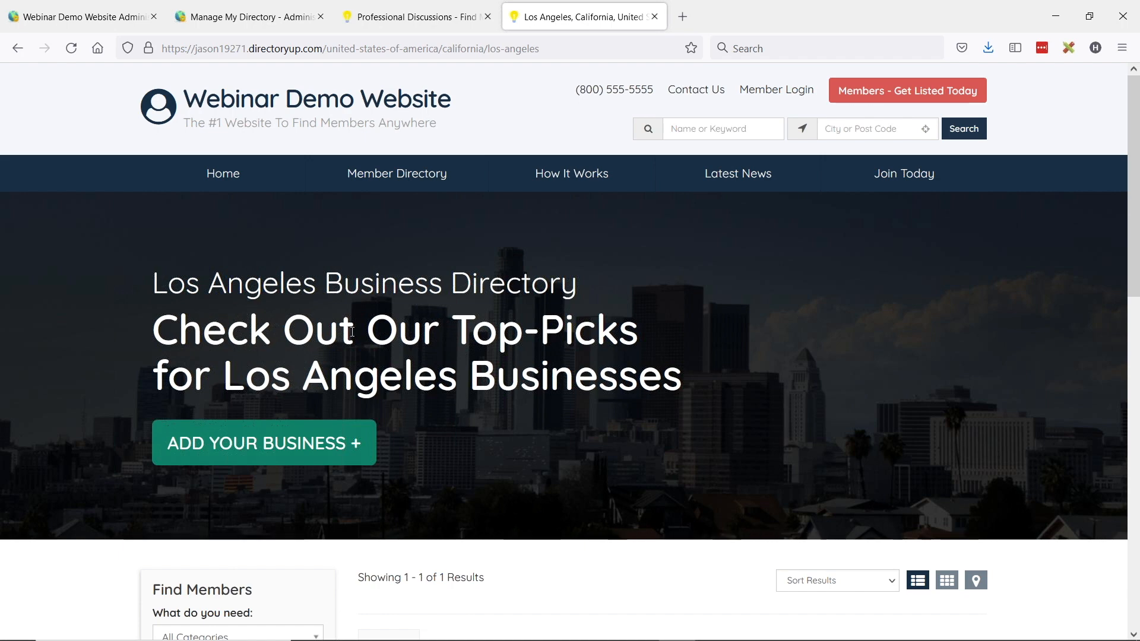
{"action": "left_click_drag", "start_coordinate": [459, 334], "coordinate": [688, 325]}
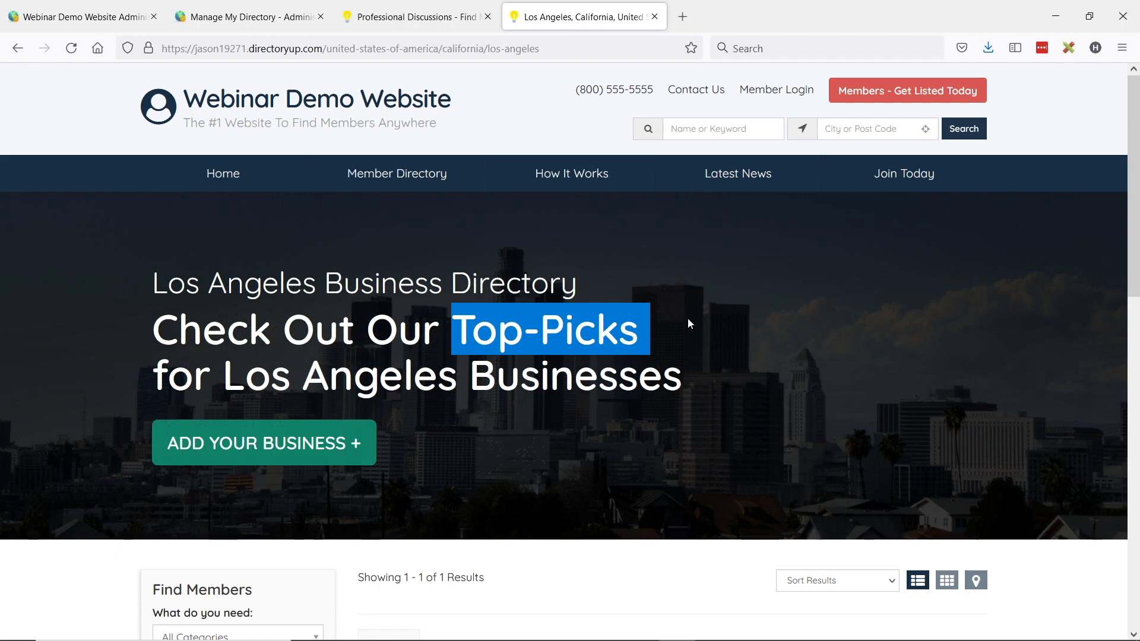
{"action": "left_click", "coordinate": [503, 330]}
{"action": "scroll", "coordinate": [380, 350], "scroll_direction": "down", "scroll_amount": 2}
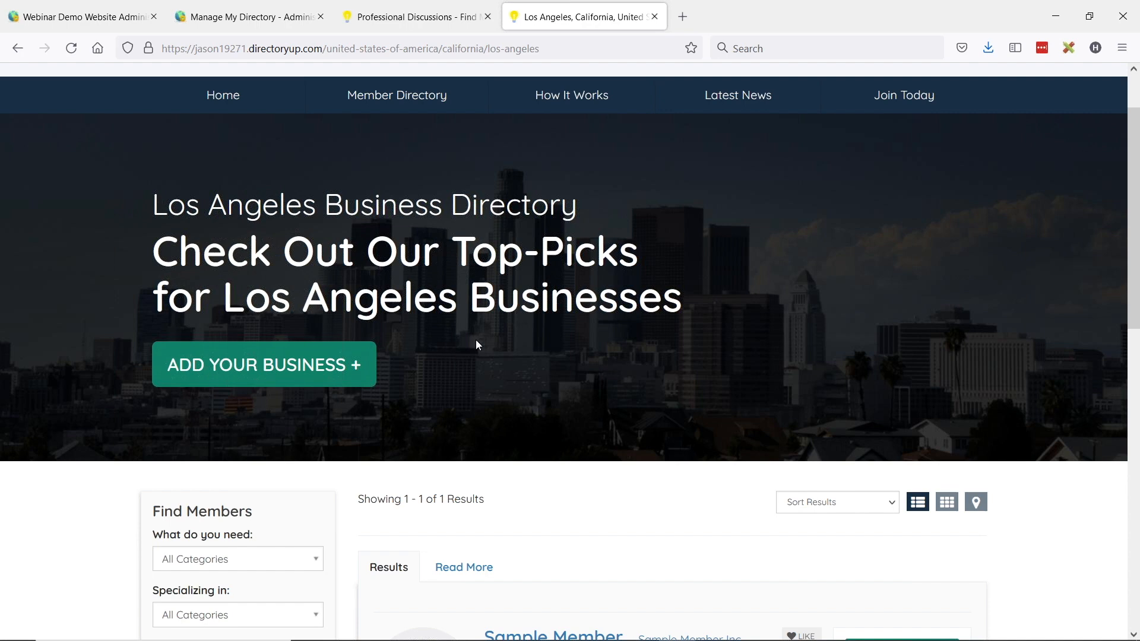
{"action": "scroll", "coordinate": [655, 222], "scroll_direction": "down", "scroll_amount": 4}
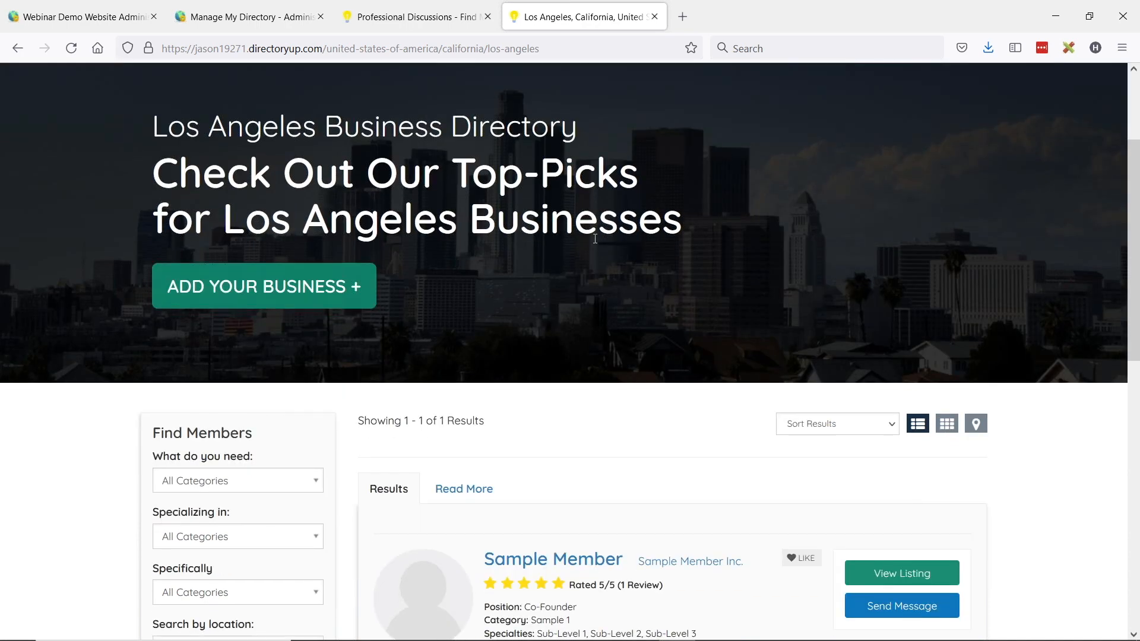
{"action": "scroll", "coordinate": [681, 209], "scroll_direction": "down", "scroll_amount": 1}
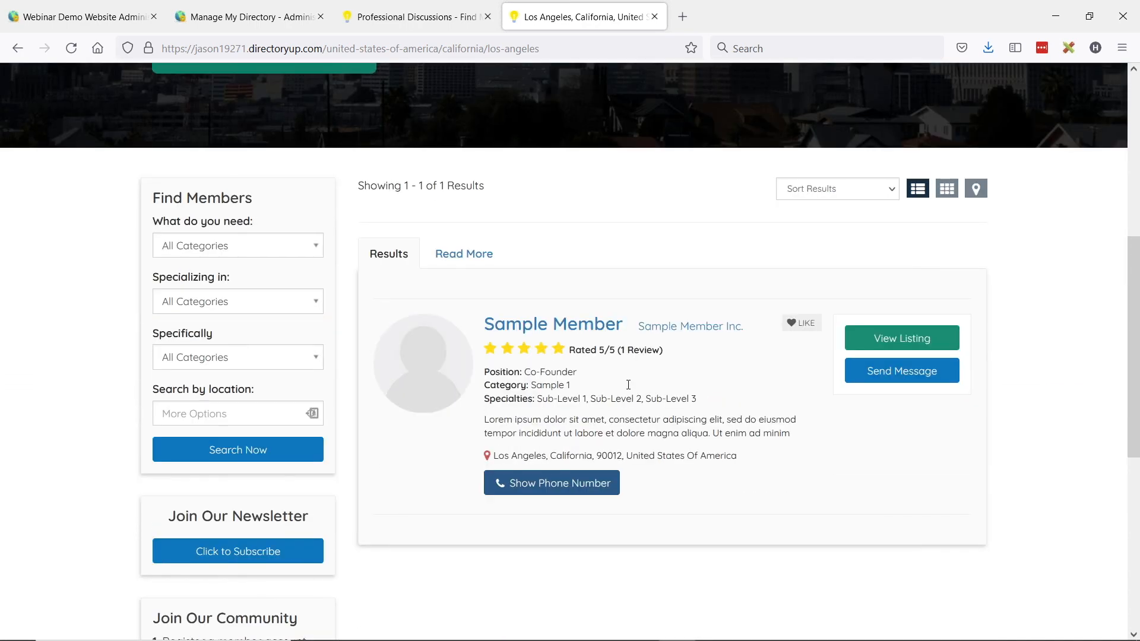
{"action": "scroll", "coordinate": [653, 332], "scroll_direction": "up", "scroll_amount": 1}
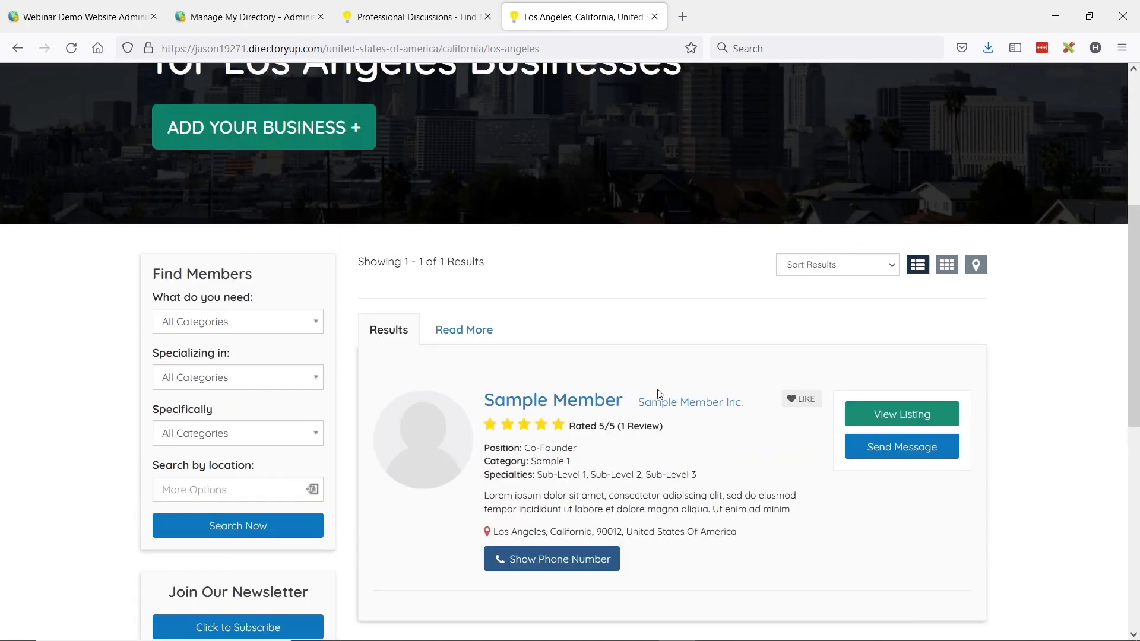
{"action": "scroll", "coordinate": [669, 336], "scroll_direction": "down", "scroll_amount": 1}
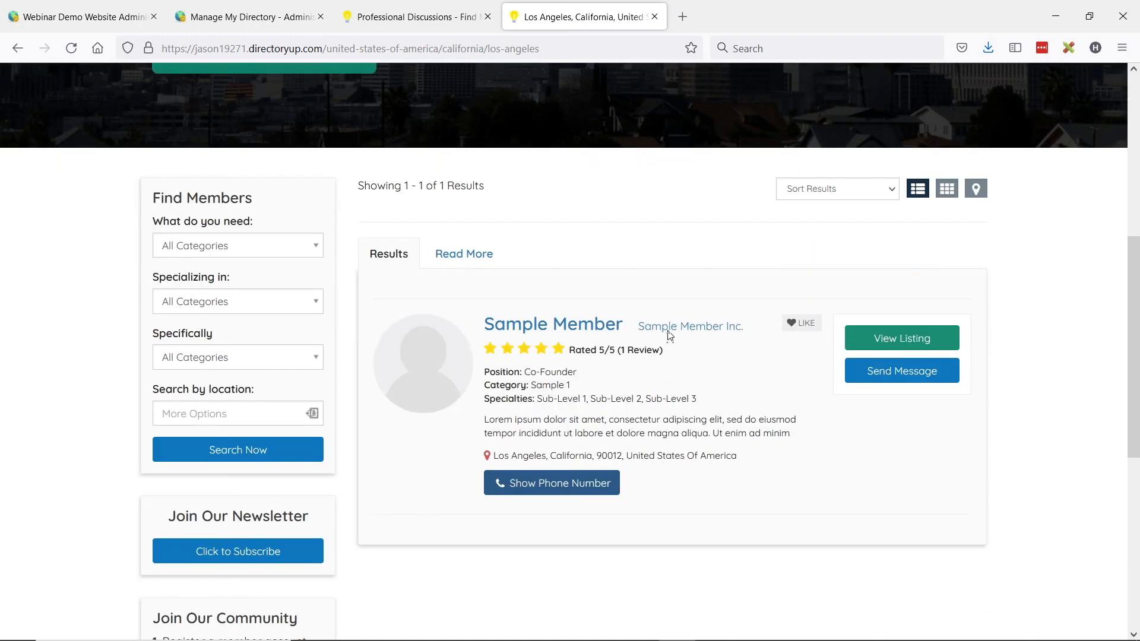
Step: Show the Read More content of the Los Angeles page and look through its city description and photos
{"action": "left_click", "coordinate": [474, 258]}
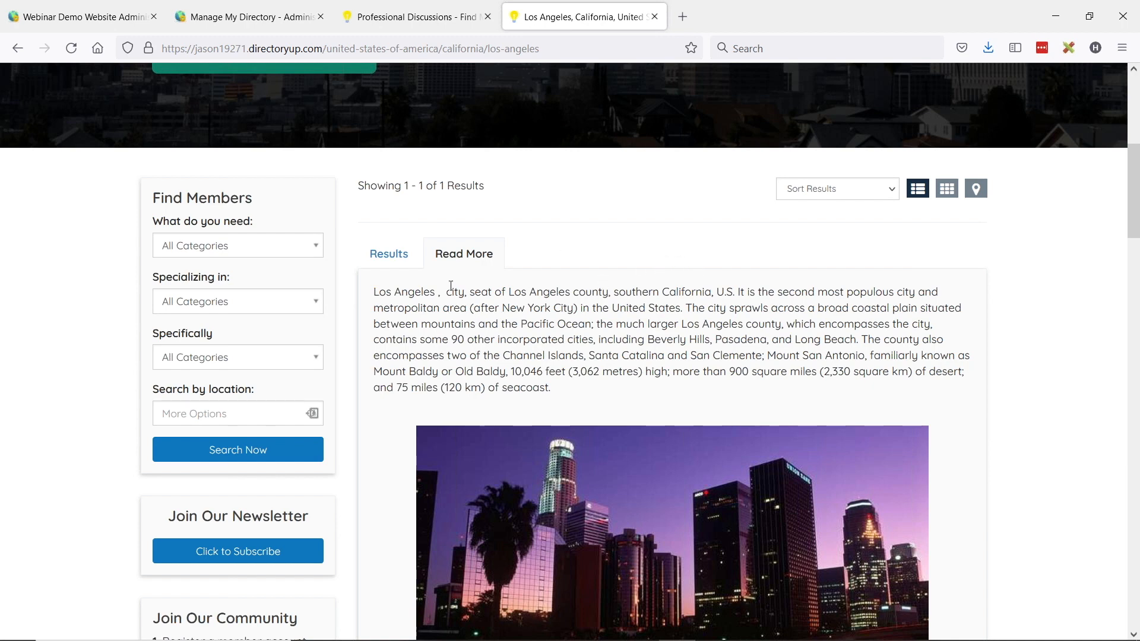
{"action": "scroll", "coordinate": [410, 285], "scroll_direction": "down", "scroll_amount": 2}
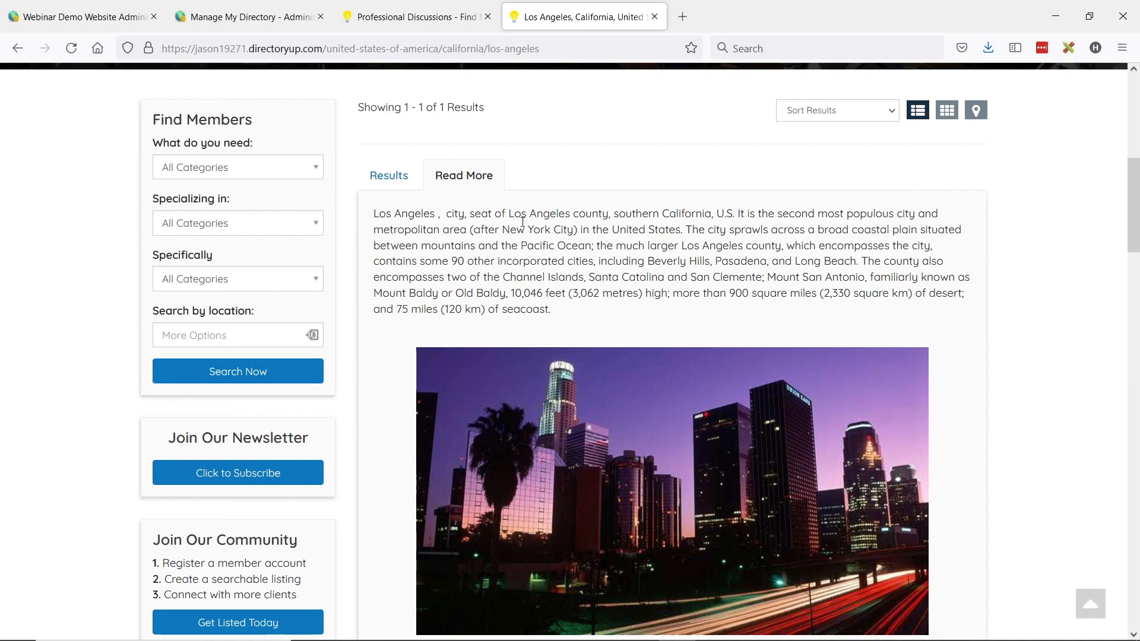
{"action": "scroll", "coordinate": [579, 277], "scroll_direction": "down", "scroll_amount": 2}
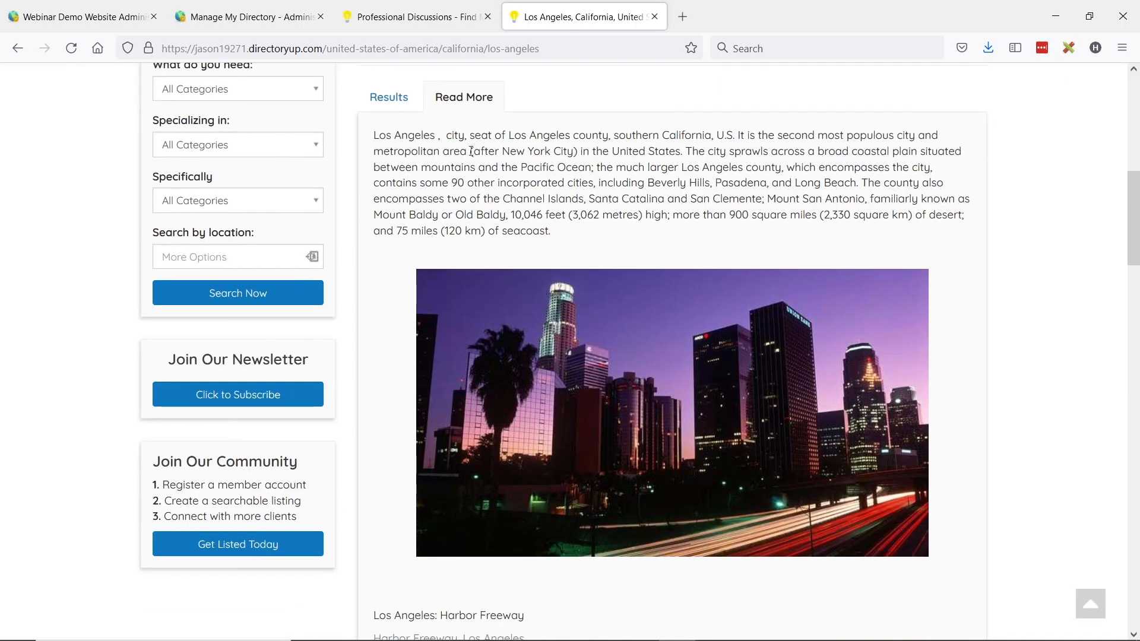
{"action": "scroll", "coordinate": [610, 204], "scroll_direction": "down", "scroll_amount": 4}
{"action": "scroll", "coordinate": [612, 205], "scroll_direction": "down", "scroll_amount": 9}
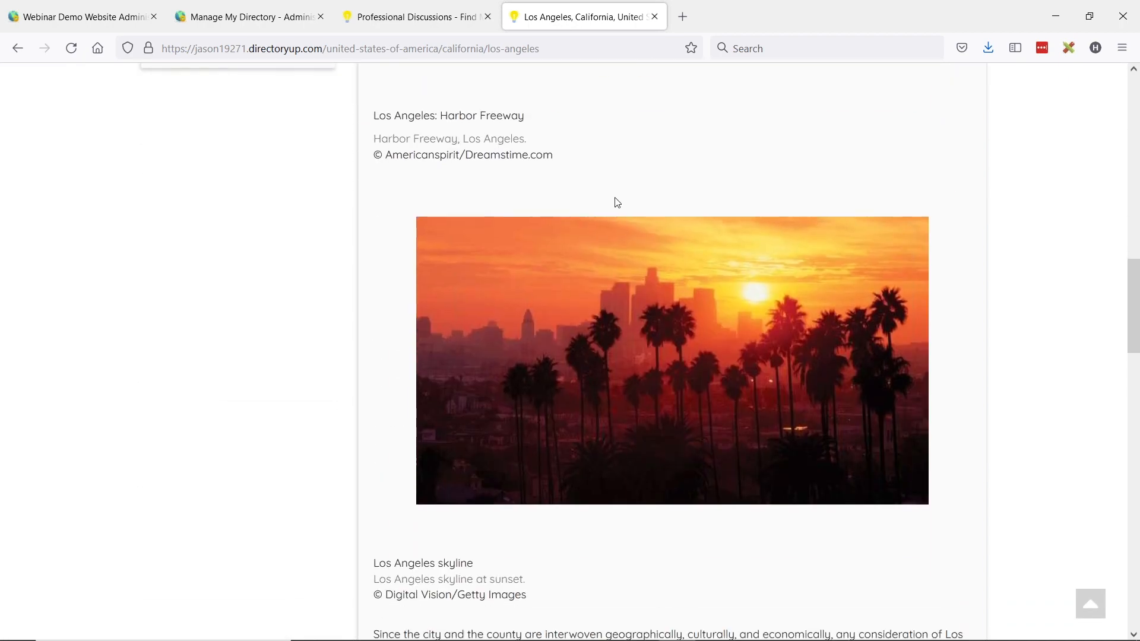
{"action": "scroll", "coordinate": [630, 245], "scroll_direction": "down", "scroll_amount": 4}
{"action": "scroll", "coordinate": [665, 272], "scroll_direction": "up", "scroll_amount": 13}
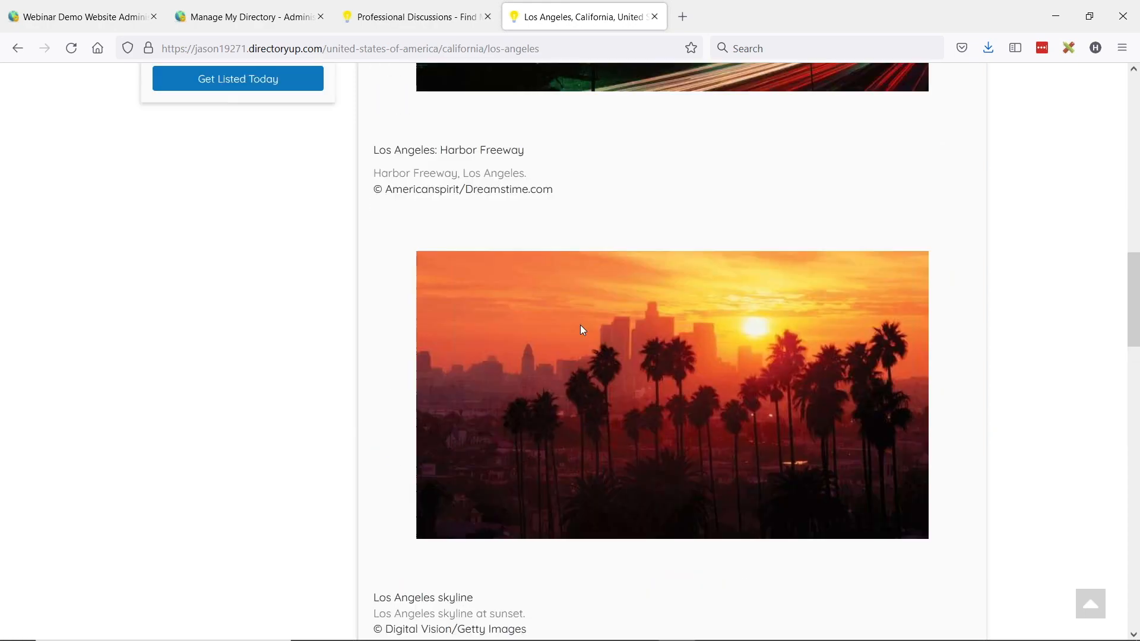
{"action": "scroll", "coordinate": [587, 344], "scroll_direction": "up", "scroll_amount": 2}
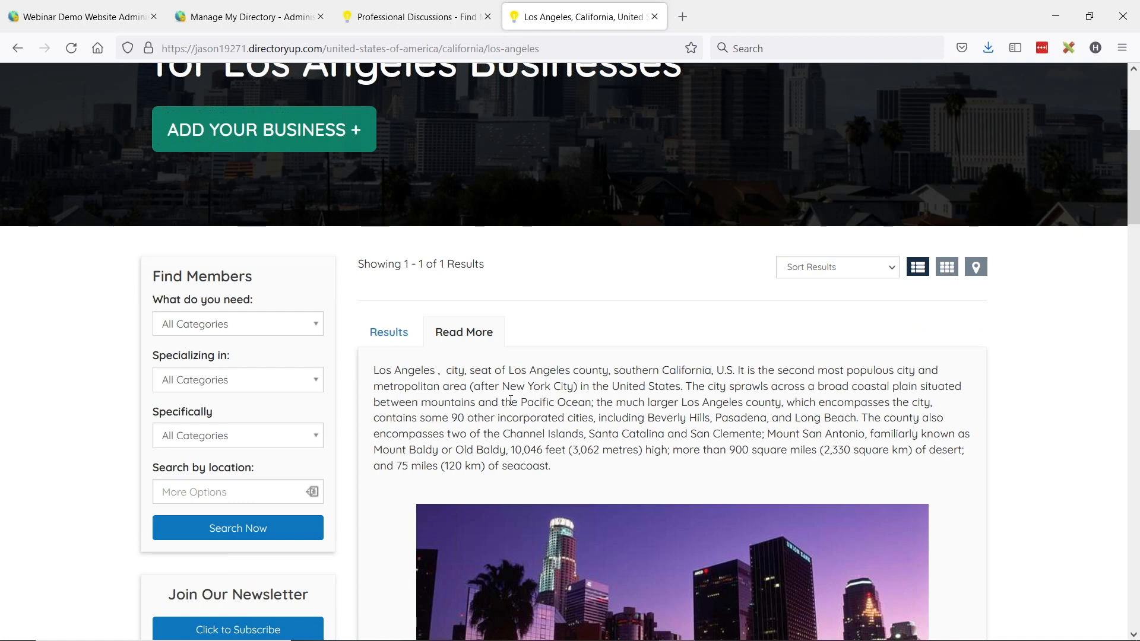
{"action": "scroll", "coordinate": [475, 416], "scroll_direction": "down", "scroll_amount": 2}
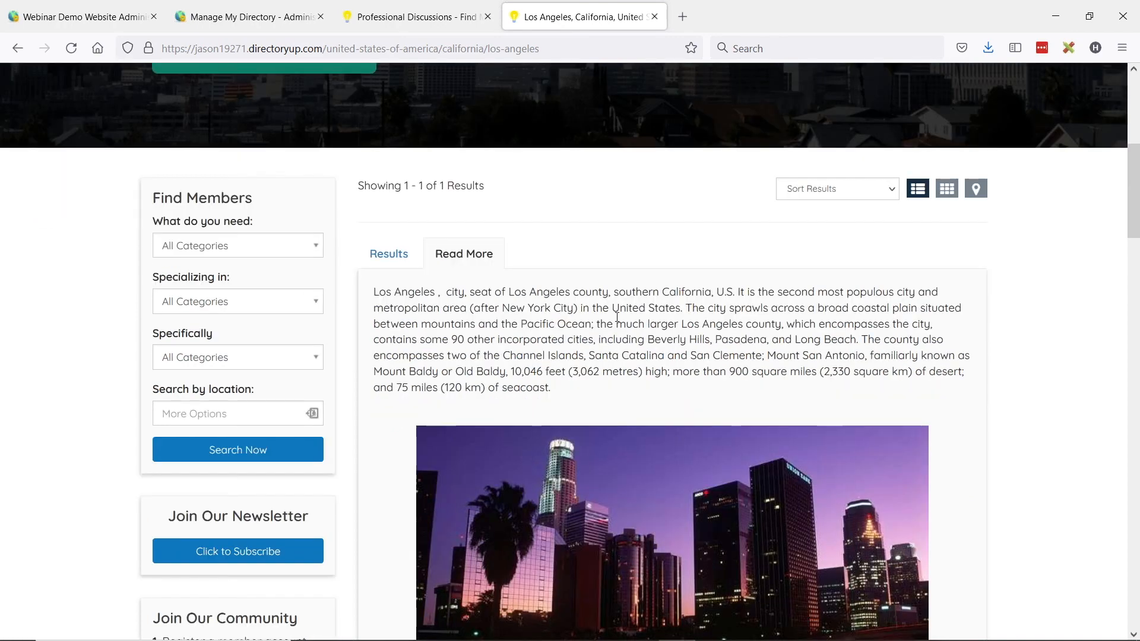
{"action": "scroll", "coordinate": [664, 402], "scroll_direction": "up", "scroll_amount": 4}
{"action": "scroll", "coordinate": [683, 405], "scroll_direction": "down", "scroll_amount": 1}
Step: Switch between the Results and Read More content of the Los Angeles page, ending on Results
{"action": "left_click", "coordinate": [392, 334]}
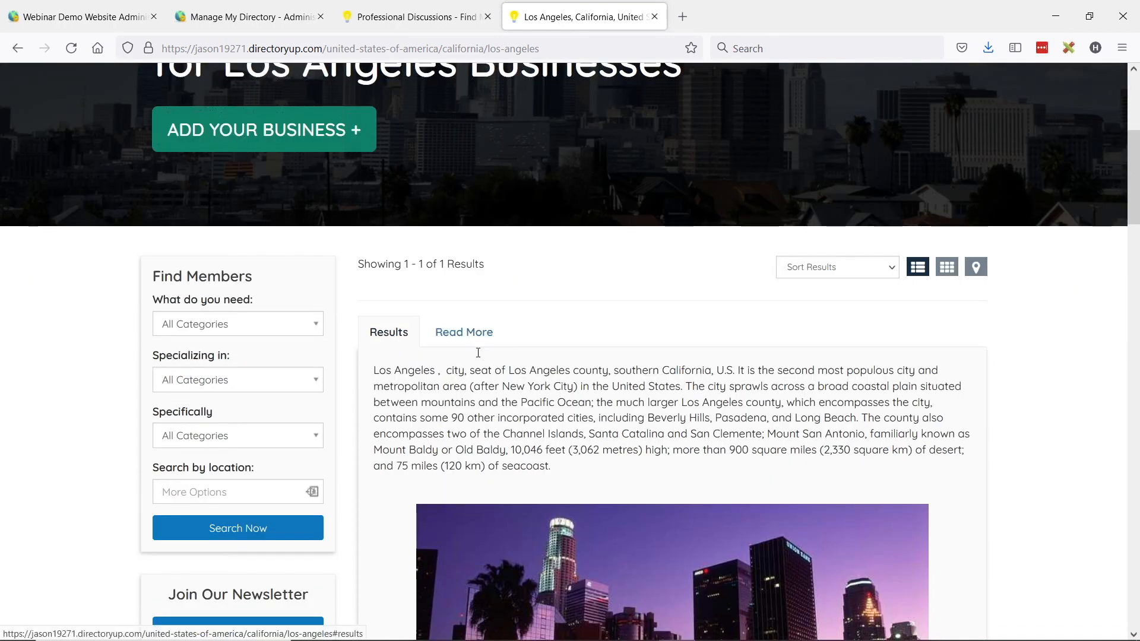
{"action": "left_click", "coordinate": [465, 334]}
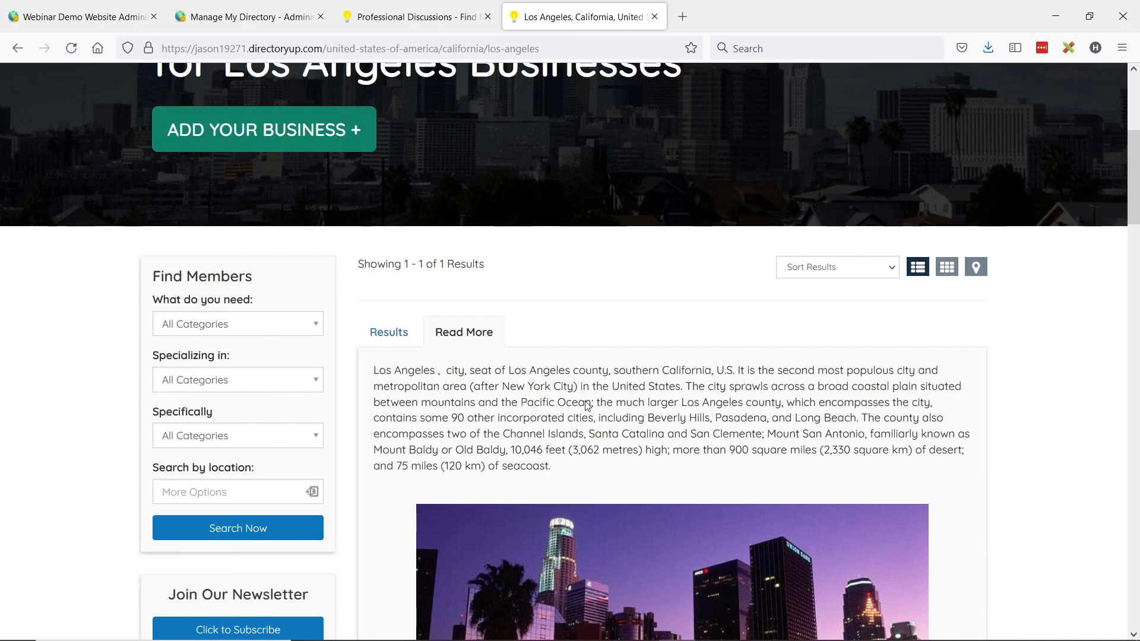
{"action": "left_click", "coordinate": [395, 340]}
{"action": "scroll", "coordinate": [588, 392], "scroll_direction": "up", "scroll_amount": 5}
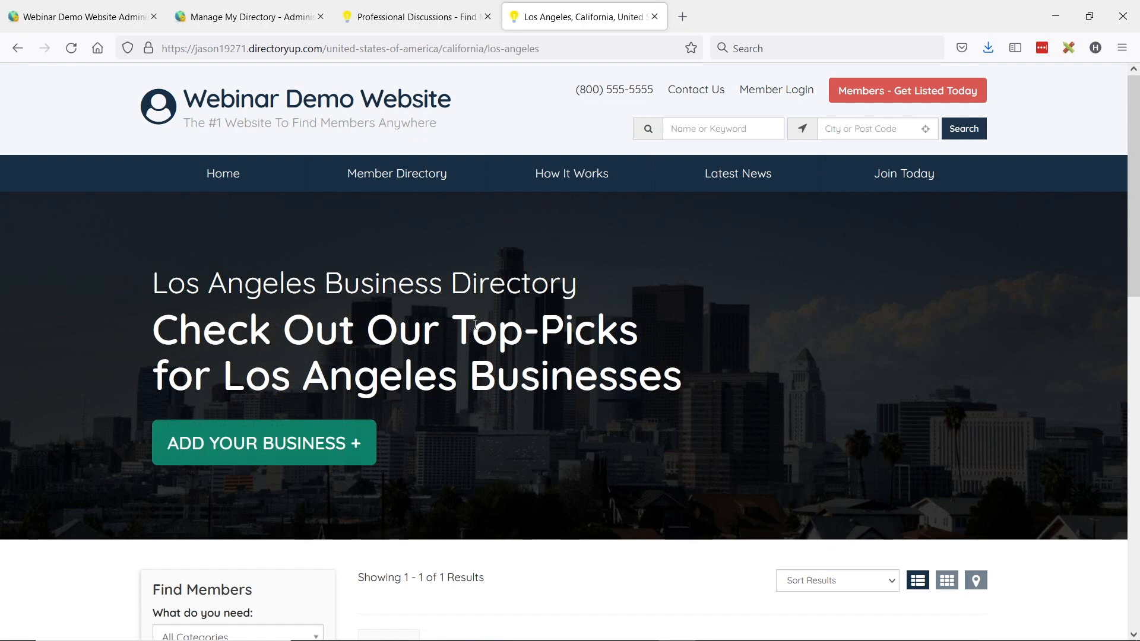
Step: View the Sample Member profile from the results, and return to the Los Angeles page through its breadcrumb
{"action": "scroll", "coordinate": [583, 297], "scroll_direction": "down", "scroll_amount": 3}
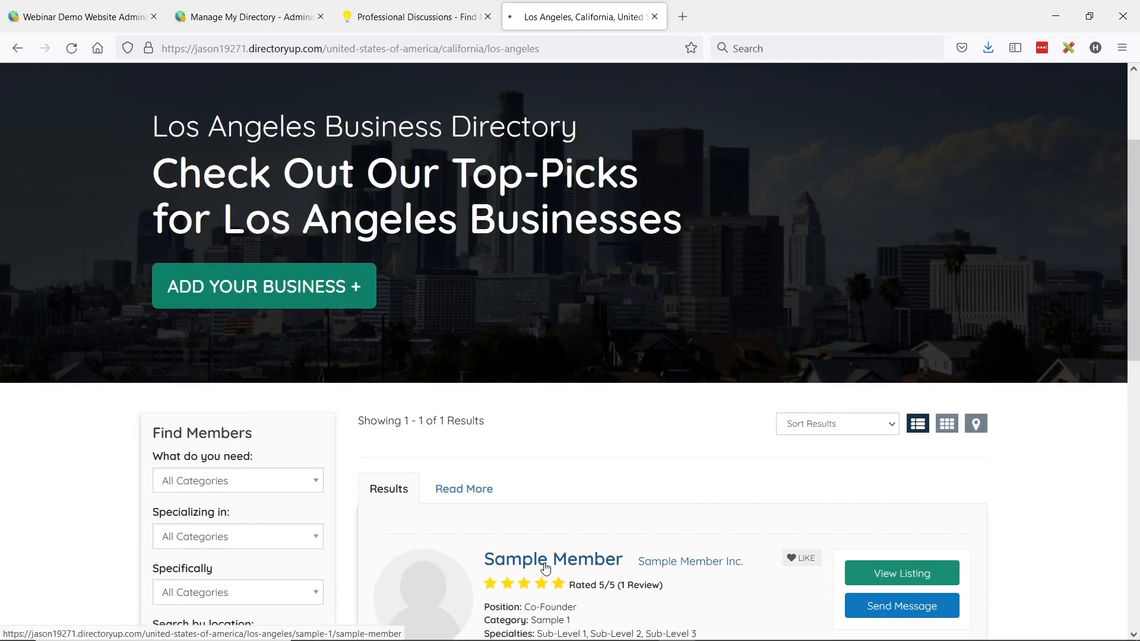
{"action": "left_click", "coordinate": [546, 561]}
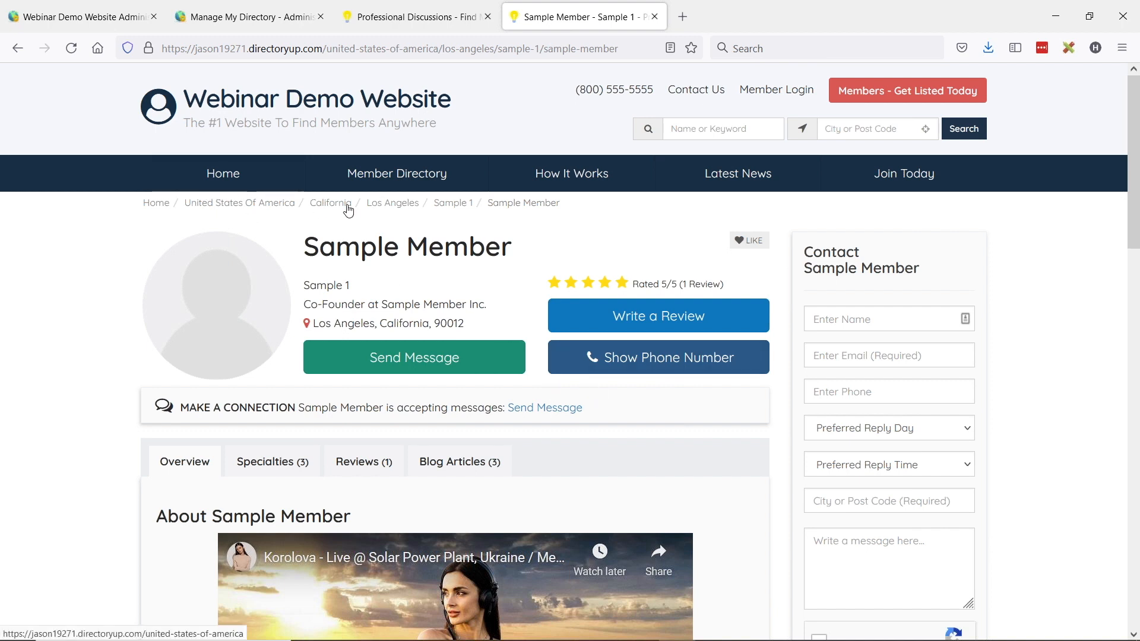
{"action": "left_click", "coordinate": [395, 210]}
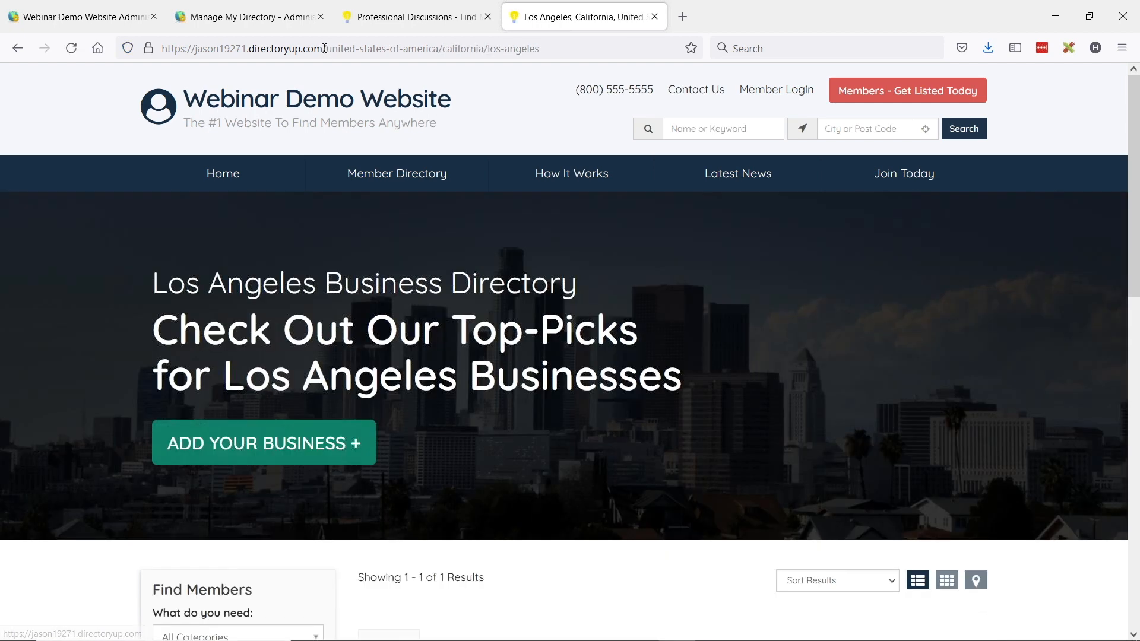
Step: Copy the path united-states-of-america/california/los-angeles from the city page's web address
{"action": "left_click_drag", "start_coordinate": [323, 48], "coordinate": [569, 47]}
{"action": "left_click", "coordinate": [357, 48]}
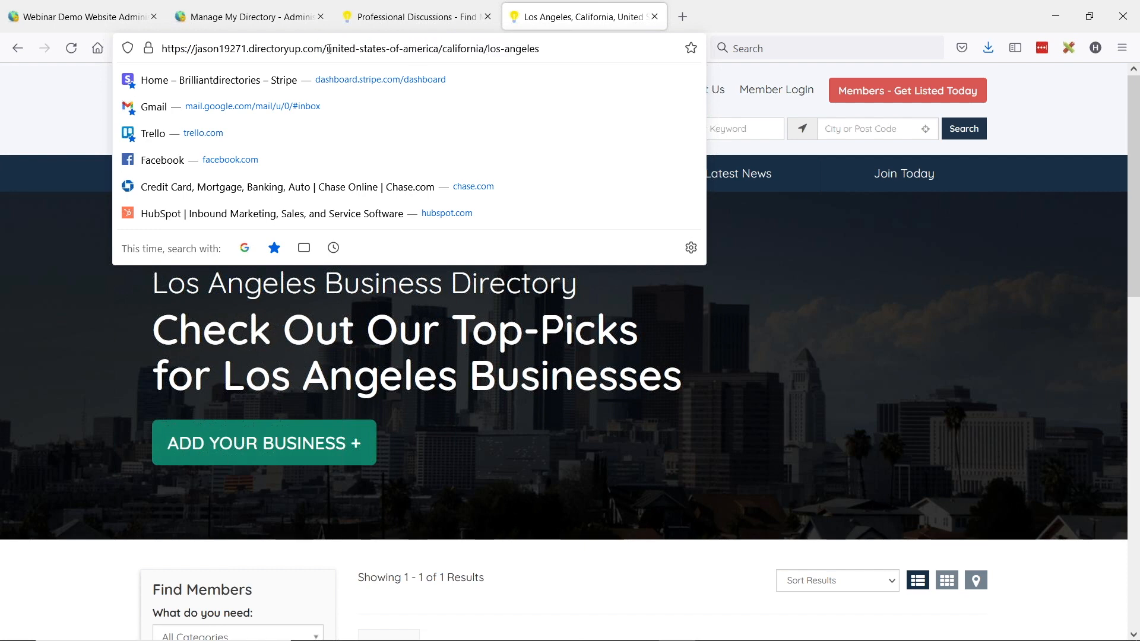
{"action": "left_click_drag", "start_coordinate": [327, 48], "coordinate": [639, 49]}
{"action": "left_click", "coordinate": [485, 49]}
{"action": "left_click_drag", "start_coordinate": [489, 49], "coordinate": [597, 48]}
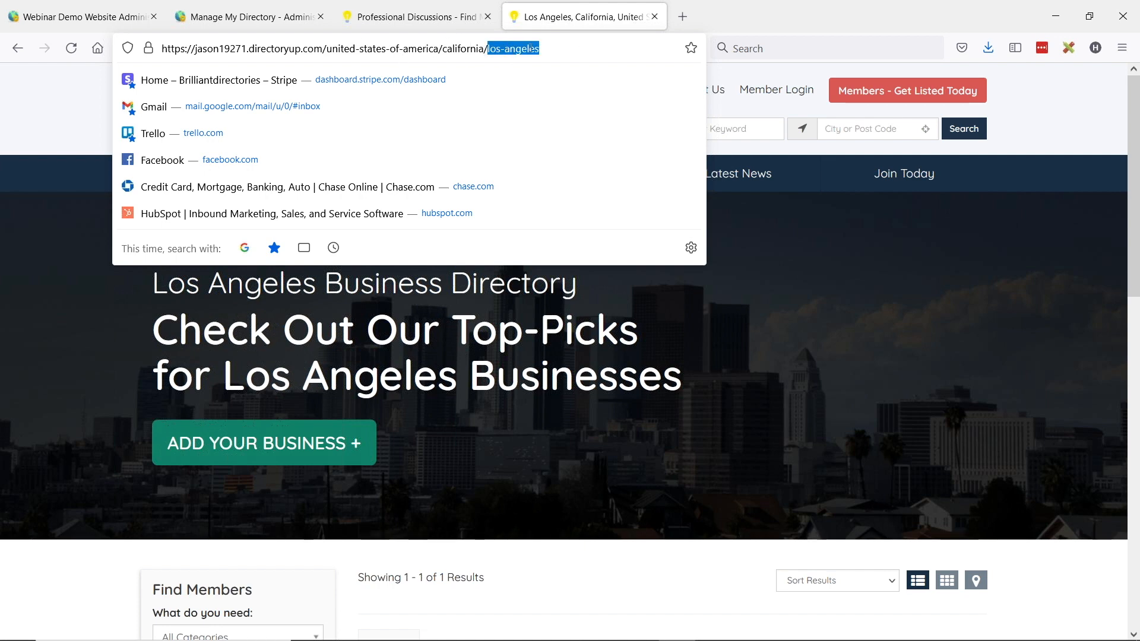
{"action": "left_click", "coordinate": [512, 53]}
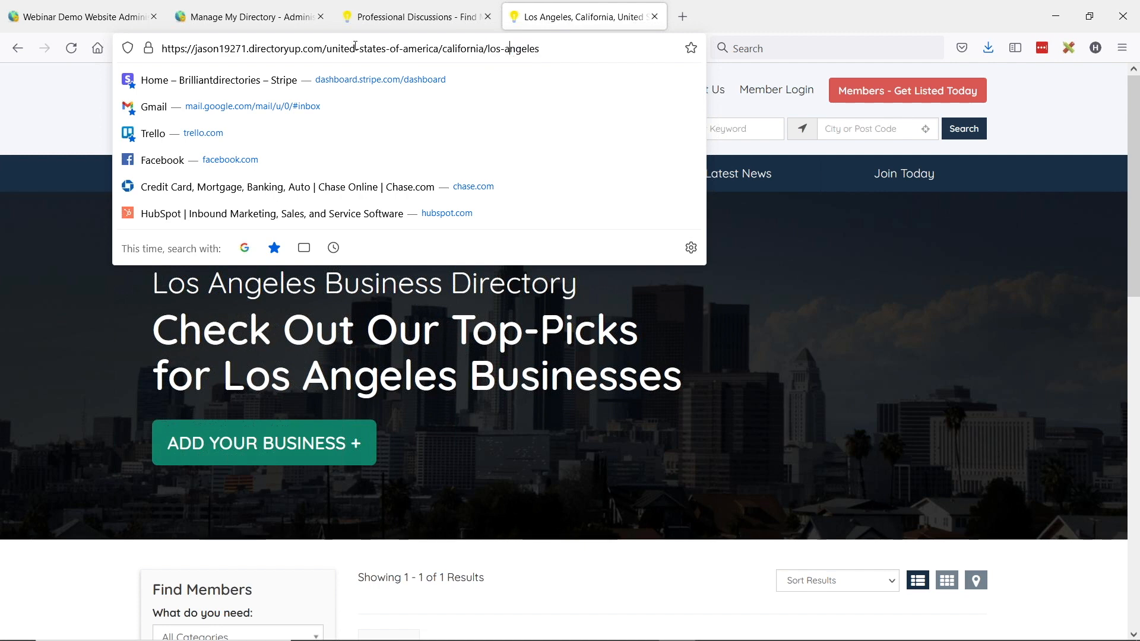
{"action": "left_click_drag", "start_coordinate": [326, 49], "coordinate": [545, 53]}
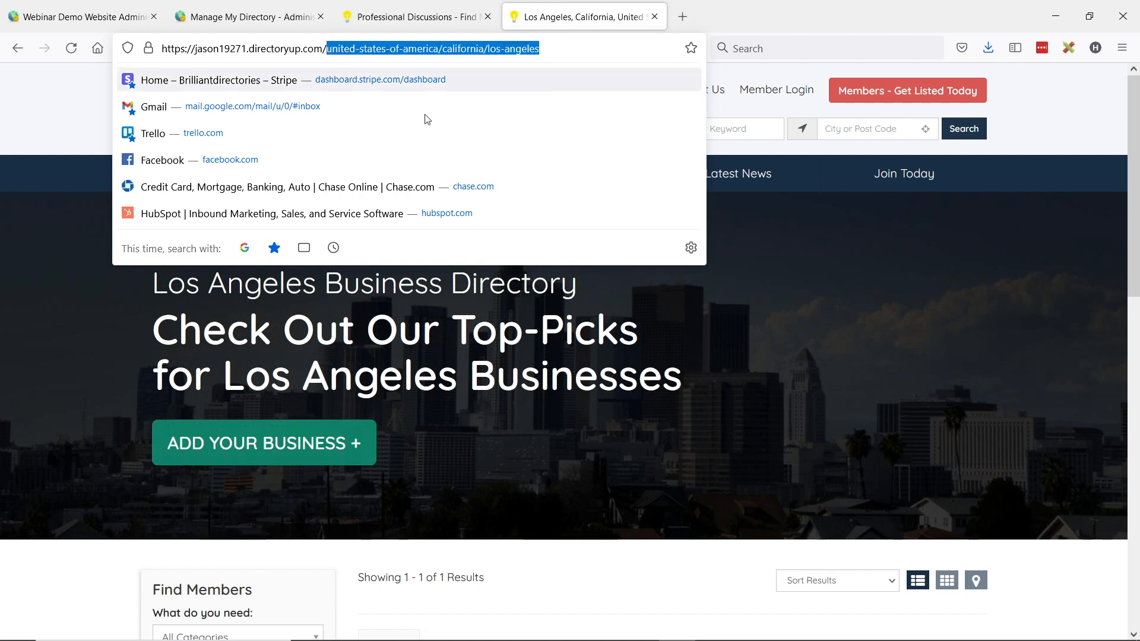
Step: Switch to the Webinar Demo Website admin and create a new page in the Web Page Builder
{"action": "left_click", "coordinate": [83, 17]}
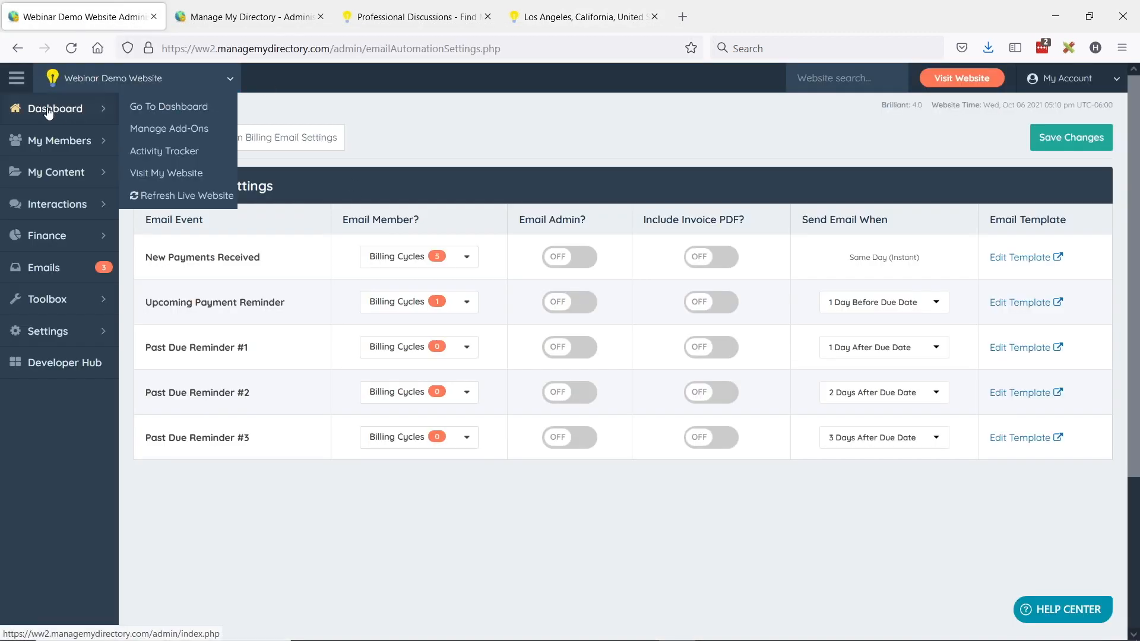
{"action": "left_click", "coordinate": [49, 111]}
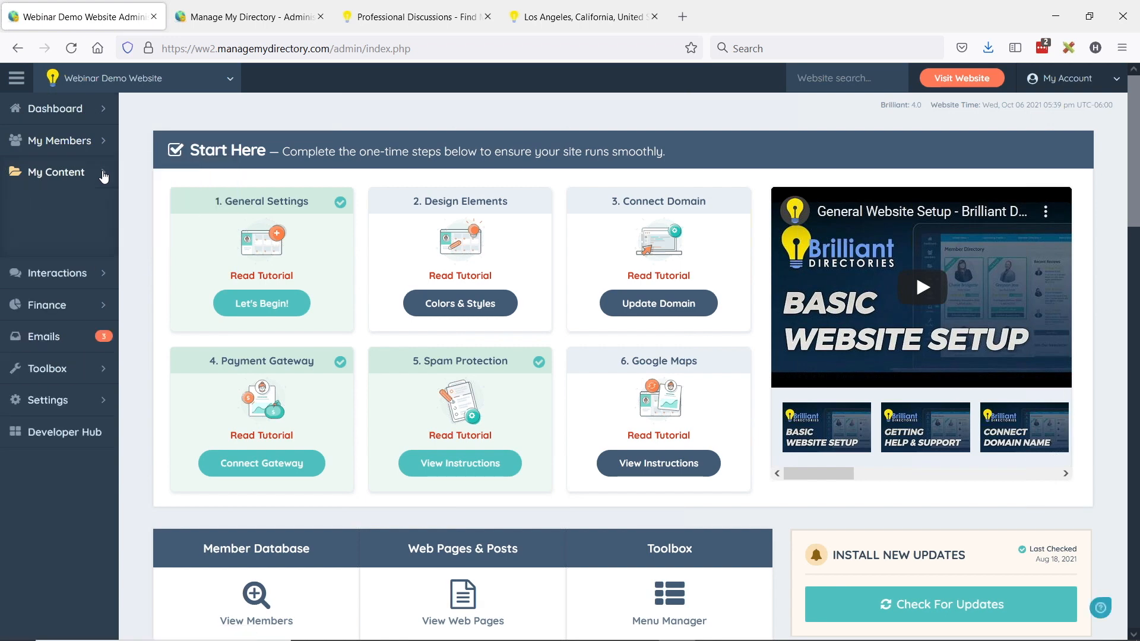
{"action": "left_click", "coordinate": [102, 172]}
{"action": "left_click", "coordinate": [59, 207]}
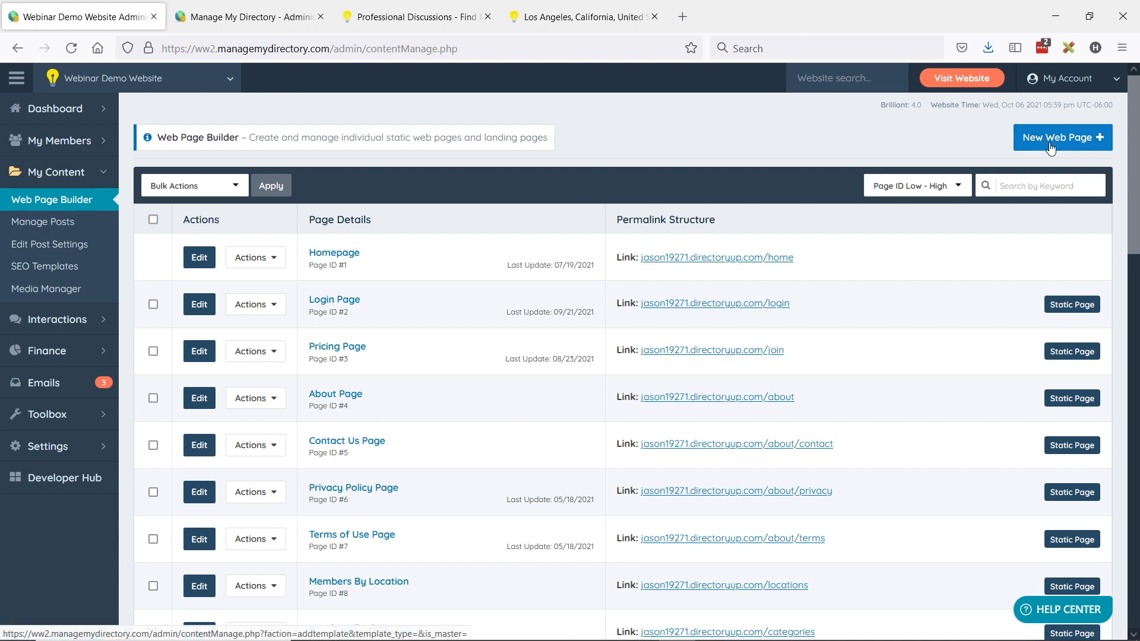
{"action": "left_click", "coordinate": [1067, 148]}
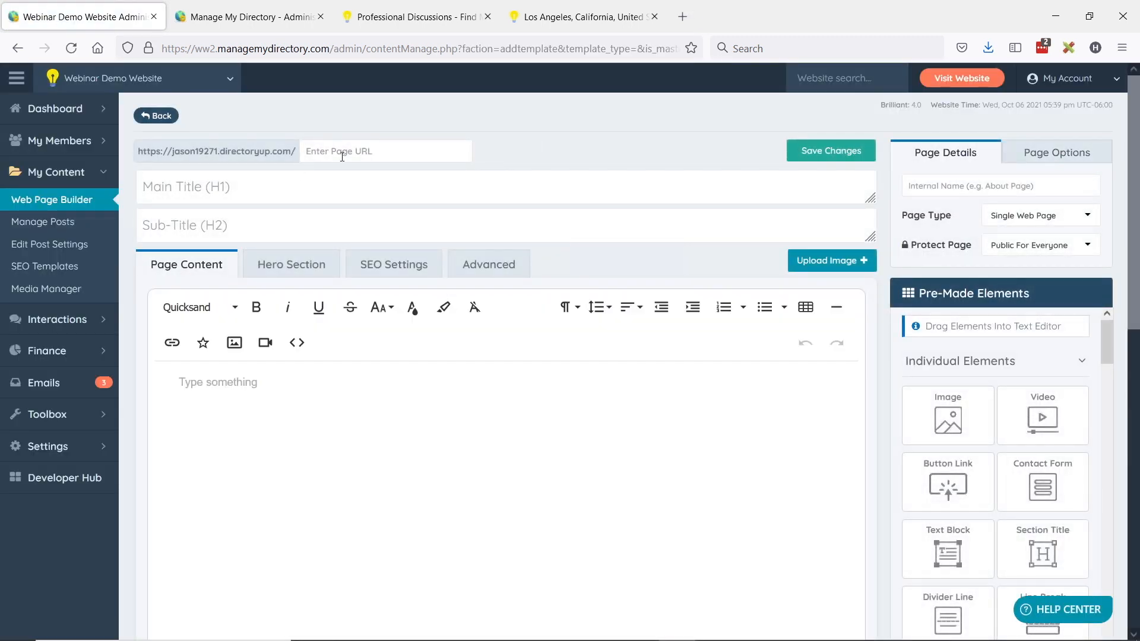
Step: Set the page URL to united-states-of-america/california/los-angeles and the internal name to Los Angeles City Page
{"action": "left_click", "coordinate": [342, 156]}
{"action": "key", "text": "ctrl+v"}
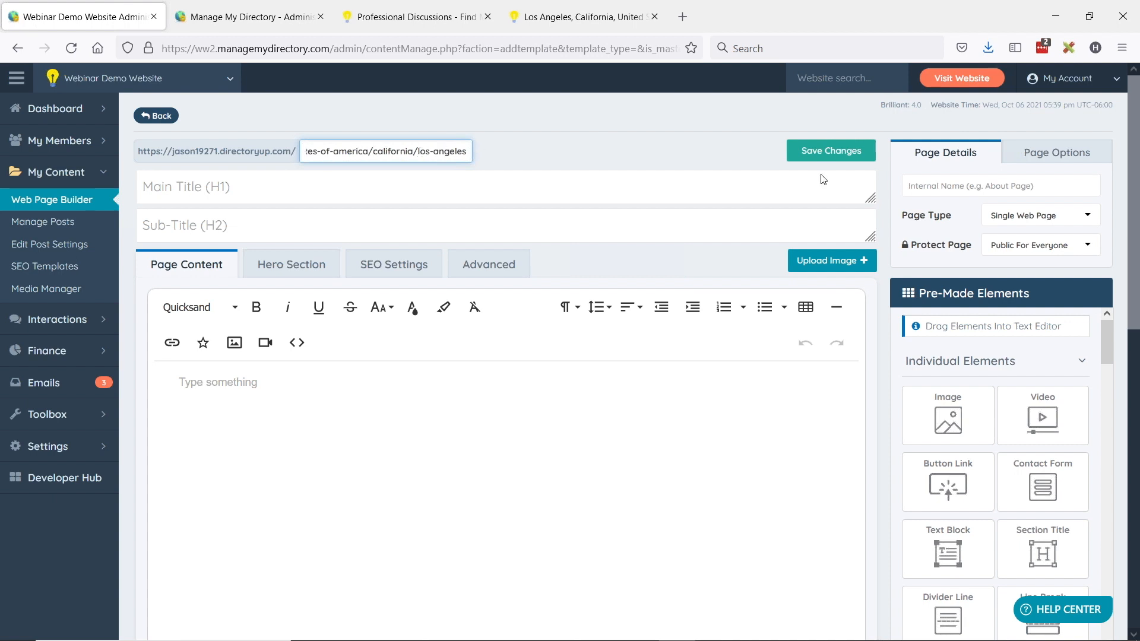
{"action": "left_click", "coordinate": [939, 183]}
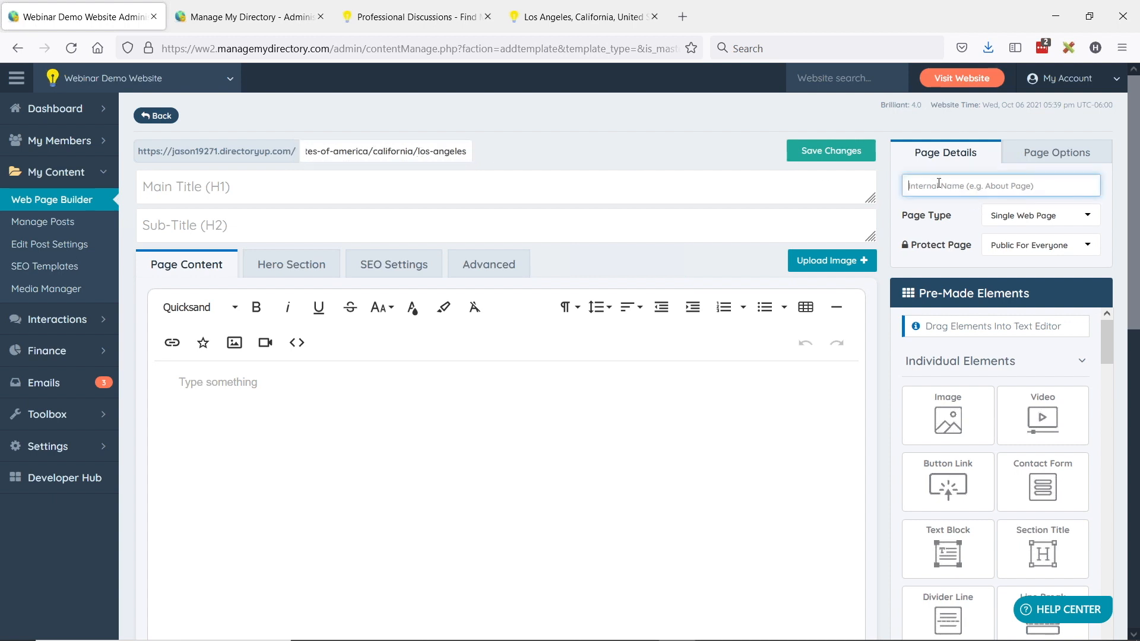
{"action": "type", "text": "Los A"}
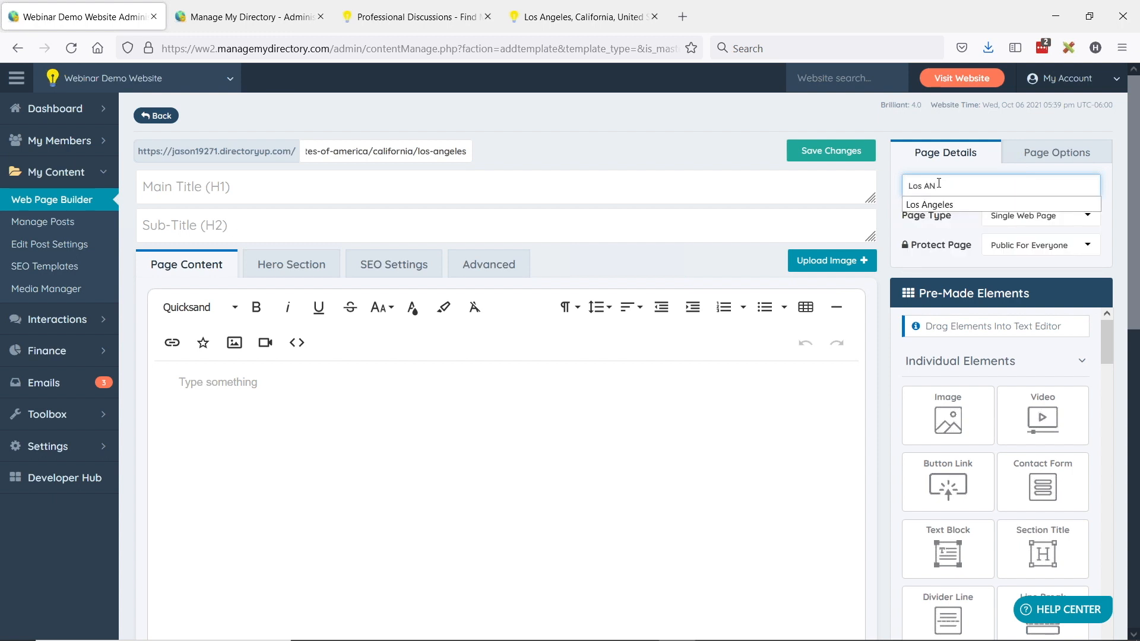
{"action": "type", "text": "ngeles Ci"}
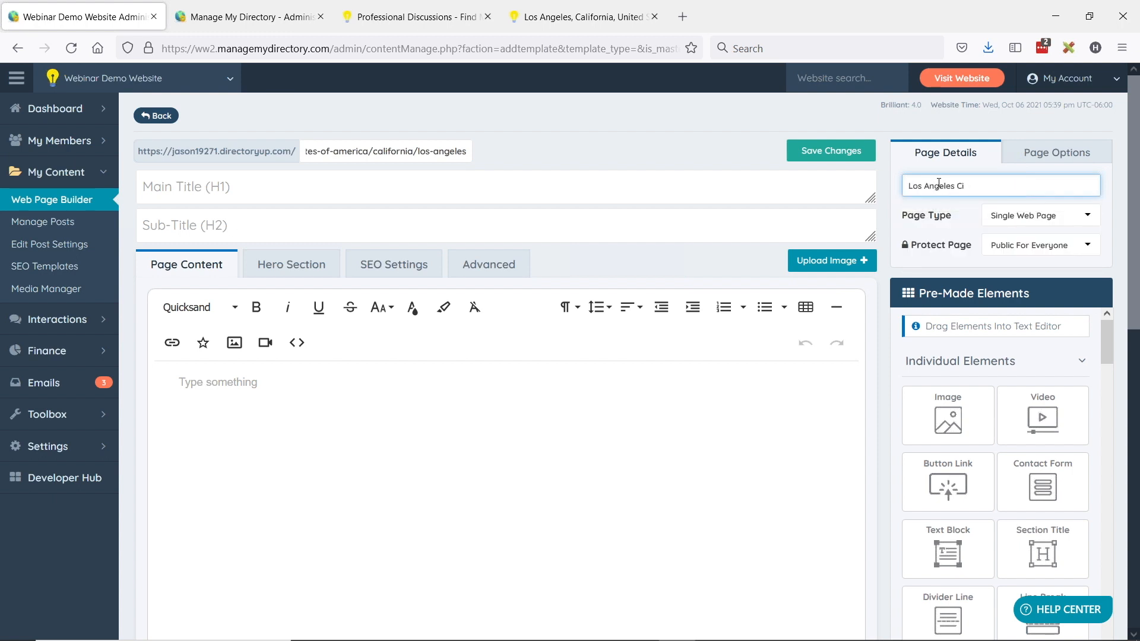
{"action": "type", "text": "rty Page"}
Step: Set the page type to Member Search Results and check the new page's URL path
{"action": "left_click", "coordinate": [1034, 223]}
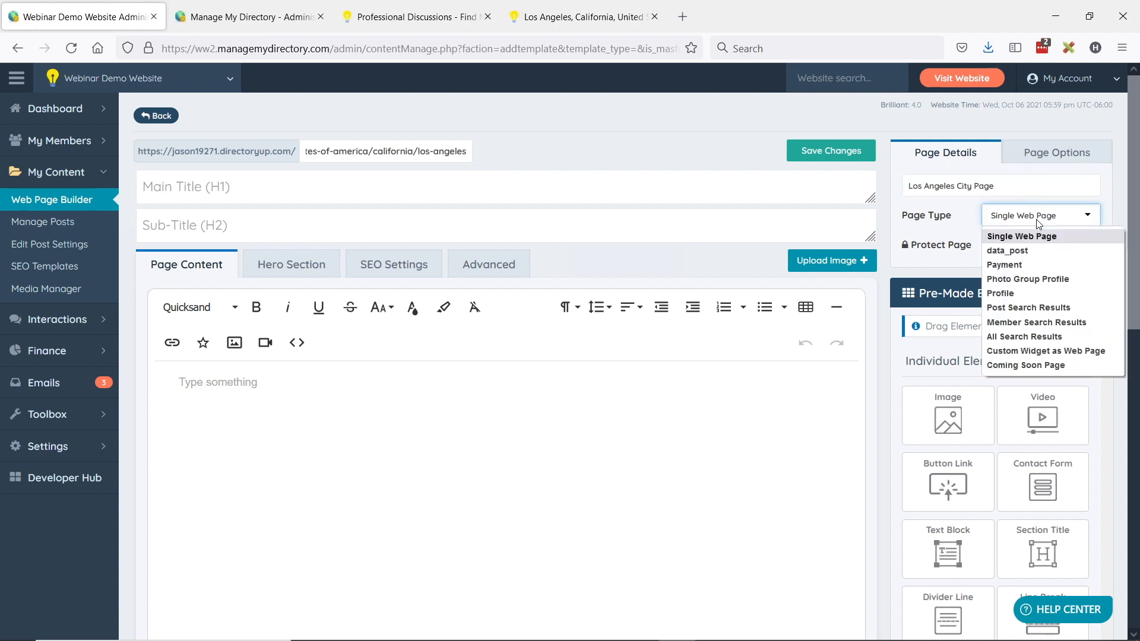
{"action": "left_click", "coordinate": [1035, 326]}
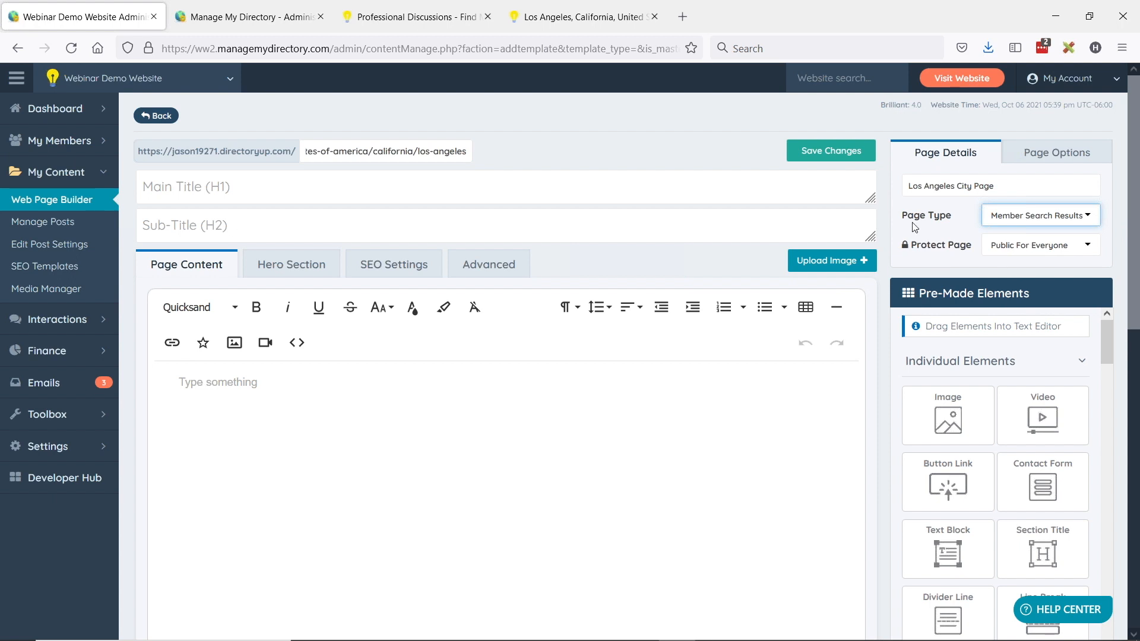
{"action": "left_click", "coordinate": [325, 150]}
{"action": "left_click", "coordinate": [324, 151]}
{"action": "left_click_drag", "start_coordinate": [324, 150], "coordinate": [225, 154]}
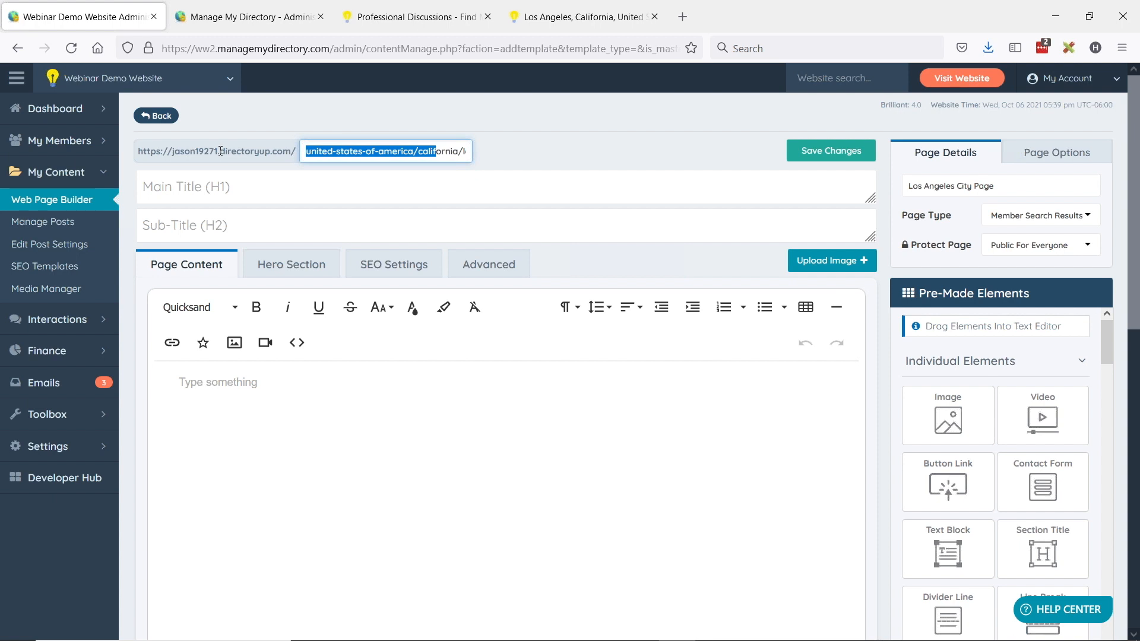
Step: Search the Web Page Builder in a new tab for "los an" and edit the page at united-states-of-america/california/los-angeles
{"action": "left_click", "coordinate": [594, 219]}
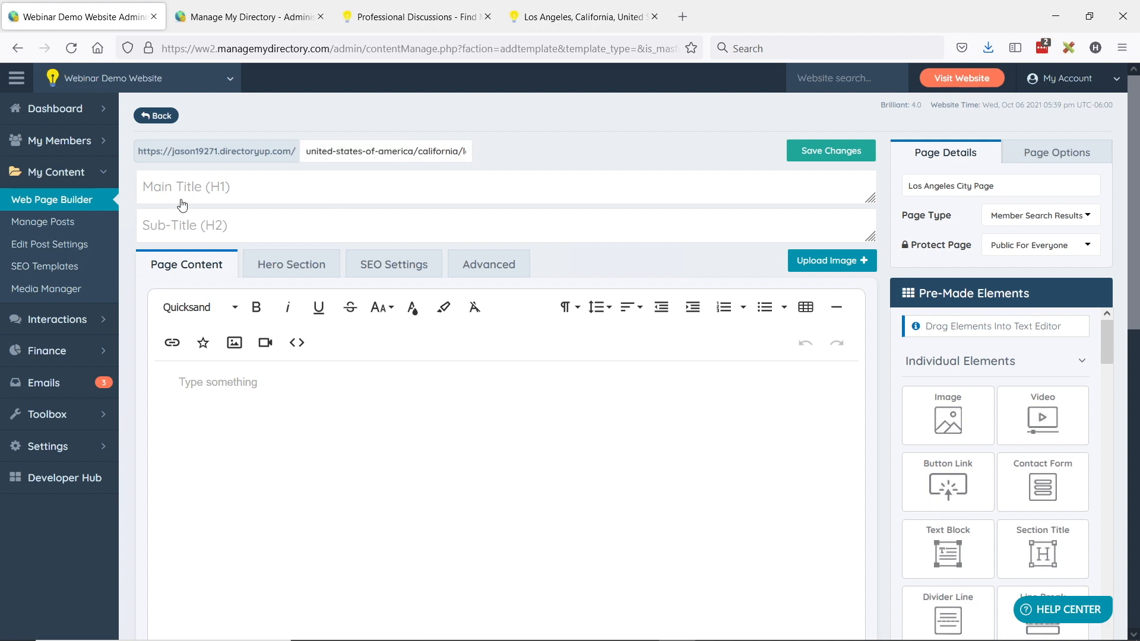
{"action": "middle_click", "coordinate": [27, 204]}
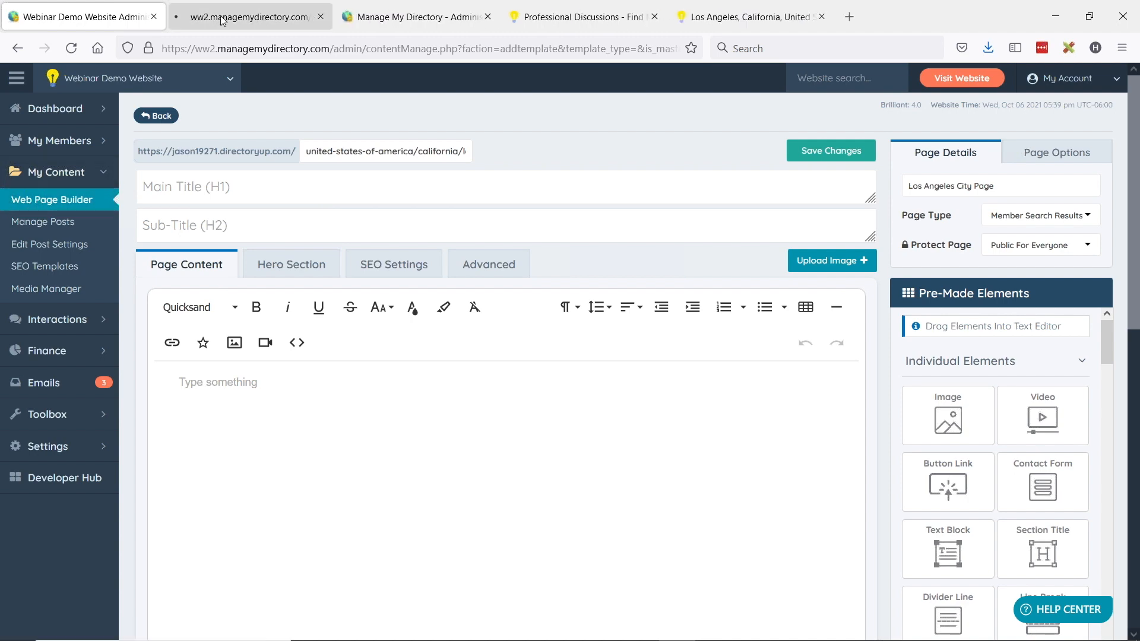
{"action": "left_click", "coordinate": [238, 17]}
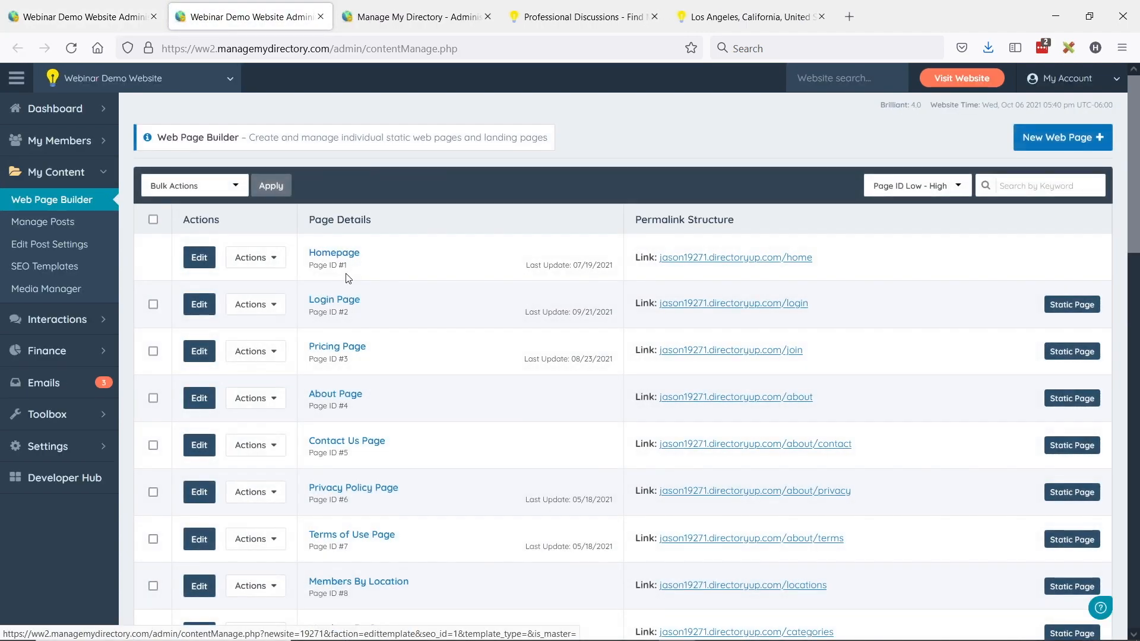
{"action": "scroll", "coordinate": [362, 291], "scroll_direction": "down", "scroll_amount": 6}
{"action": "scroll", "coordinate": [506, 297], "scroll_direction": "up", "scroll_amount": 6}
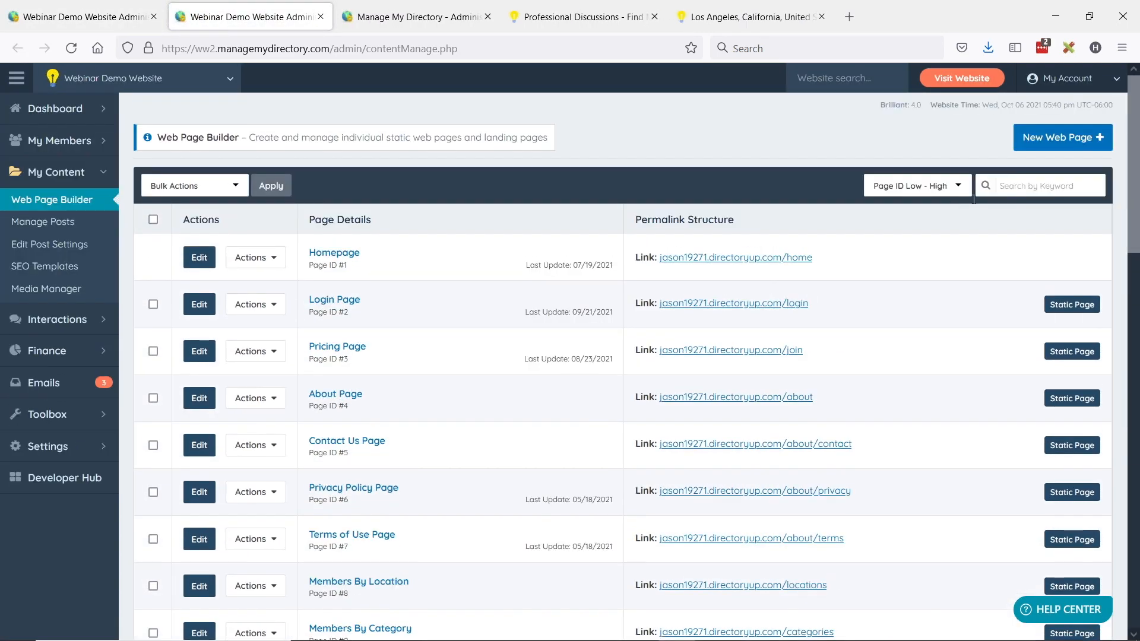
{"action": "left_click", "coordinate": [1053, 186]}
{"action": "type", "text": "los an"}
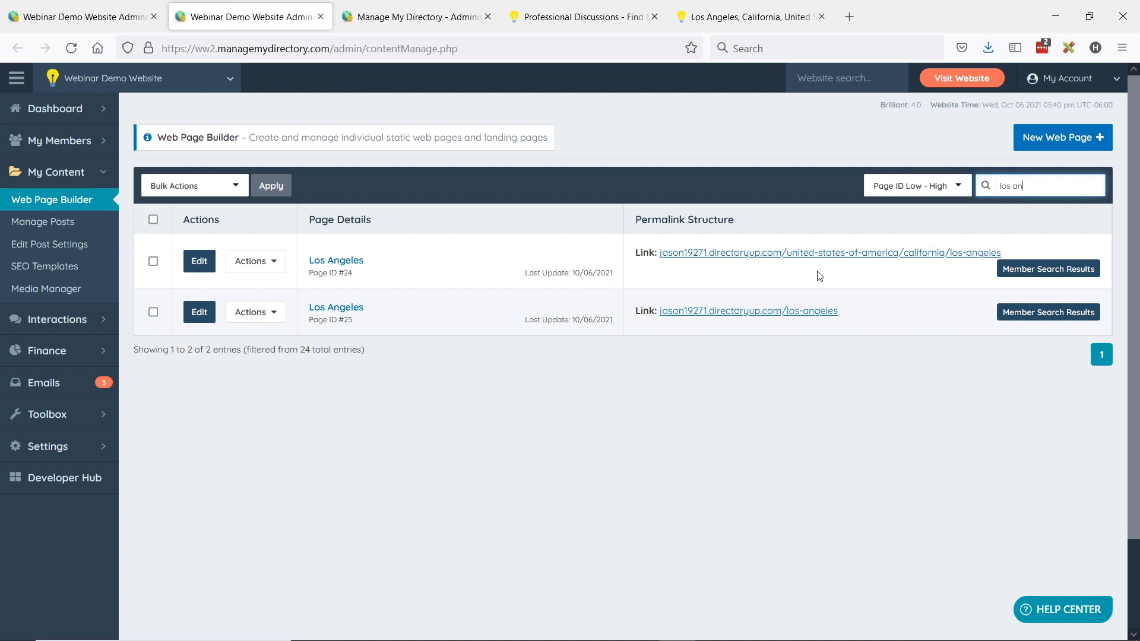
{"action": "left_click", "coordinate": [201, 262]}
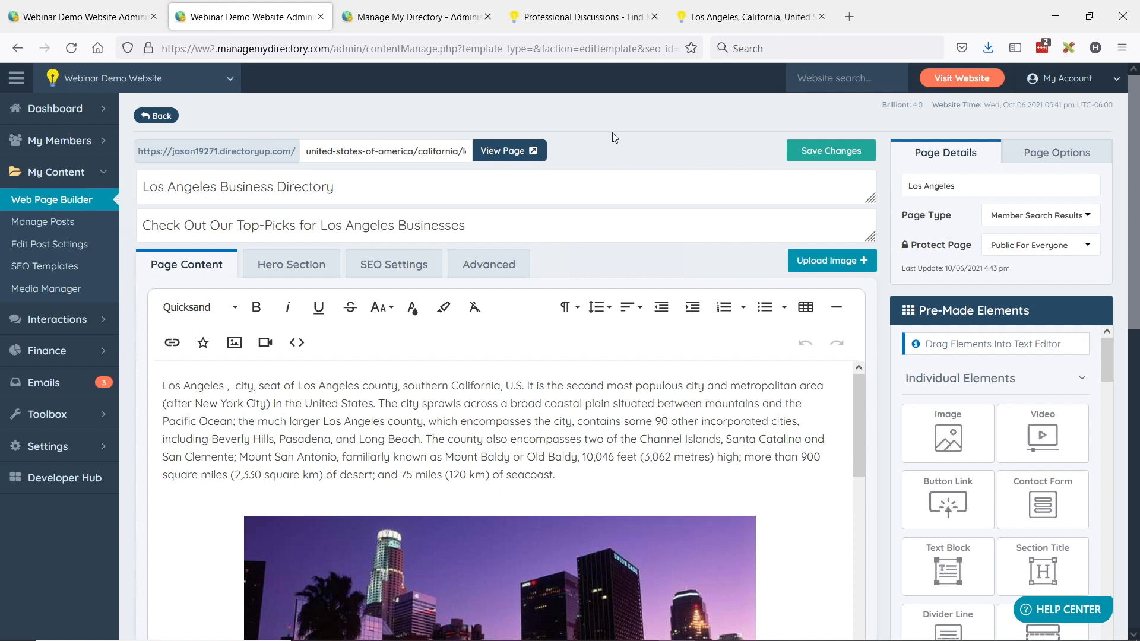
Step: Review the existing Los Angeles page's URL path and the text and images in its page content
{"action": "left_click_drag", "start_coordinate": [301, 156], "coordinate": [505, 142]}
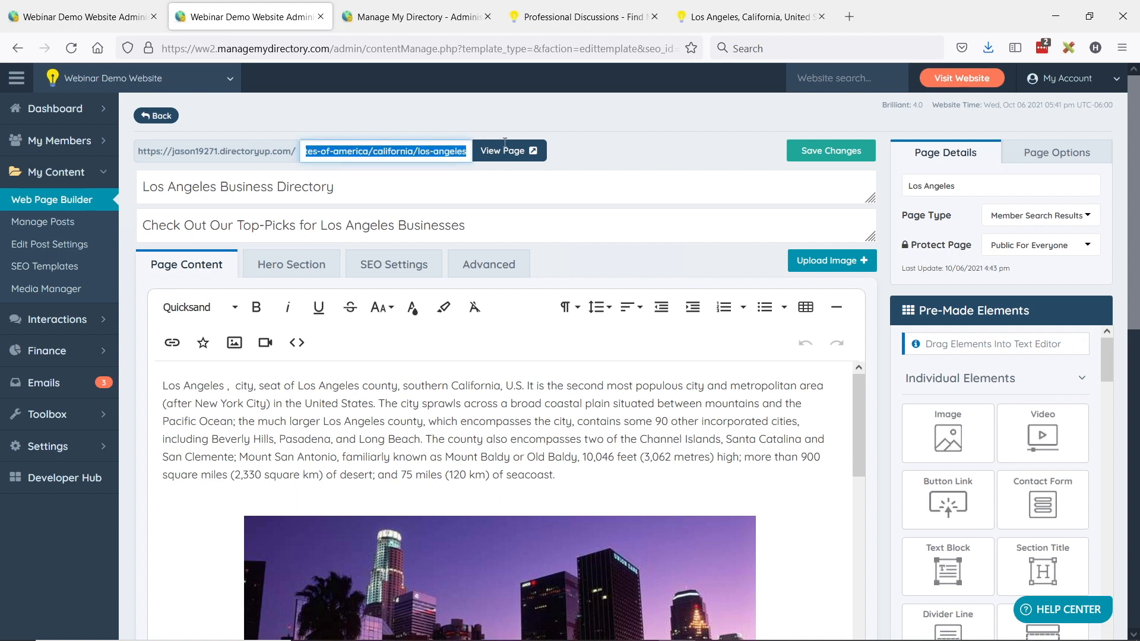
{"action": "left_click", "coordinate": [363, 152]}
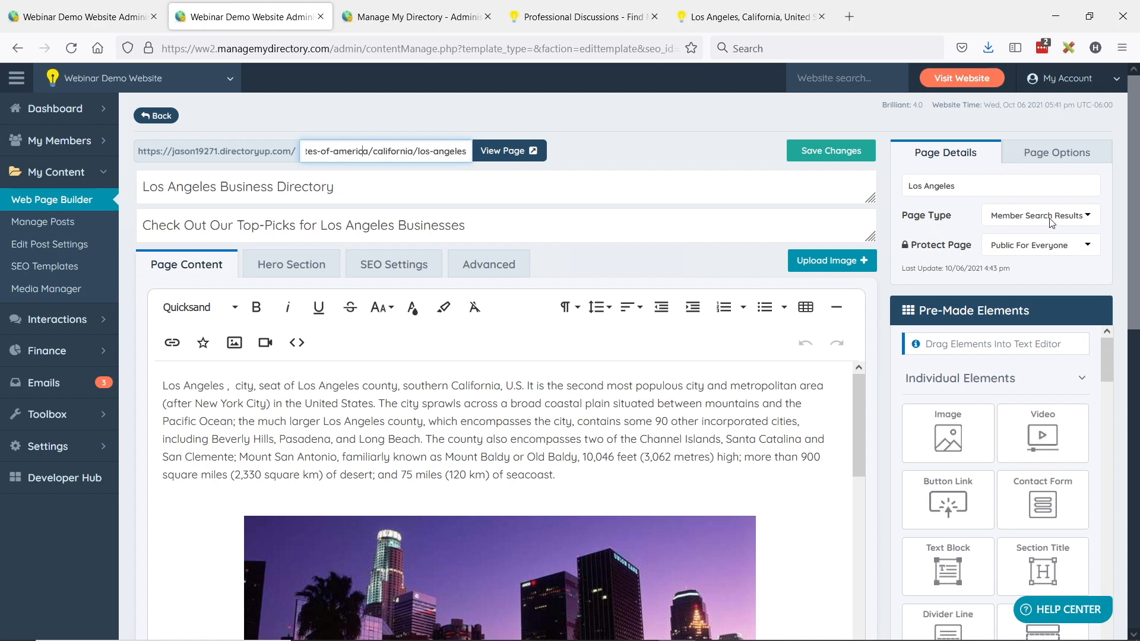
{"action": "scroll", "coordinate": [282, 345], "scroll_direction": "down", "scroll_amount": 2}
{"action": "scroll", "coordinate": [211, 312], "scroll_direction": "down", "scroll_amount": 8}
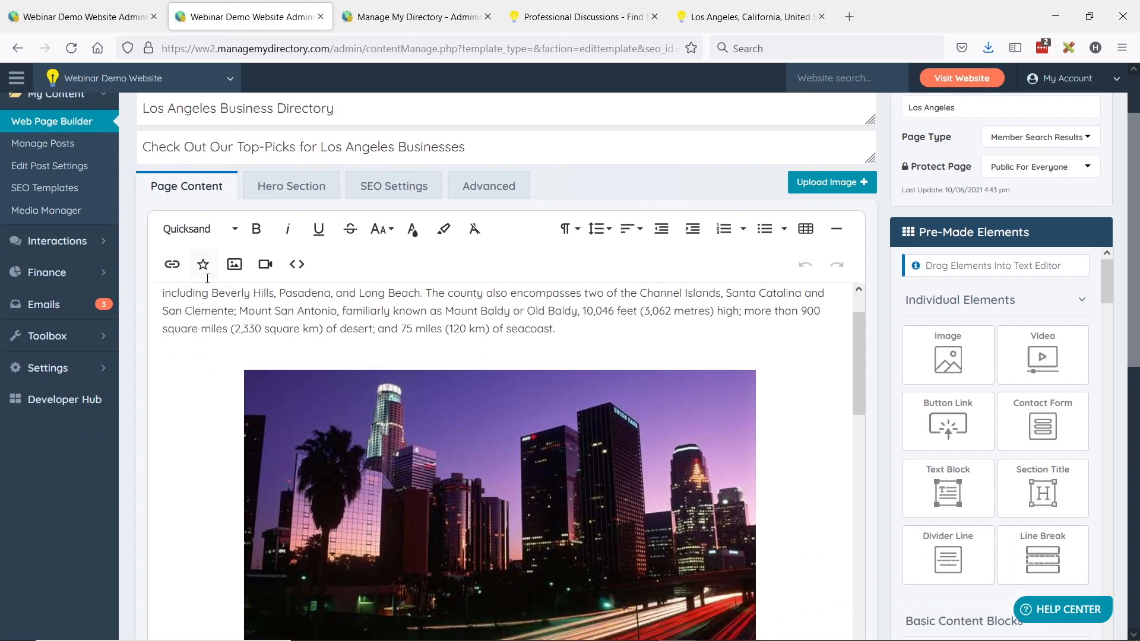
{"action": "scroll", "coordinate": [397, 363], "scroll_direction": "down", "scroll_amount": 7}
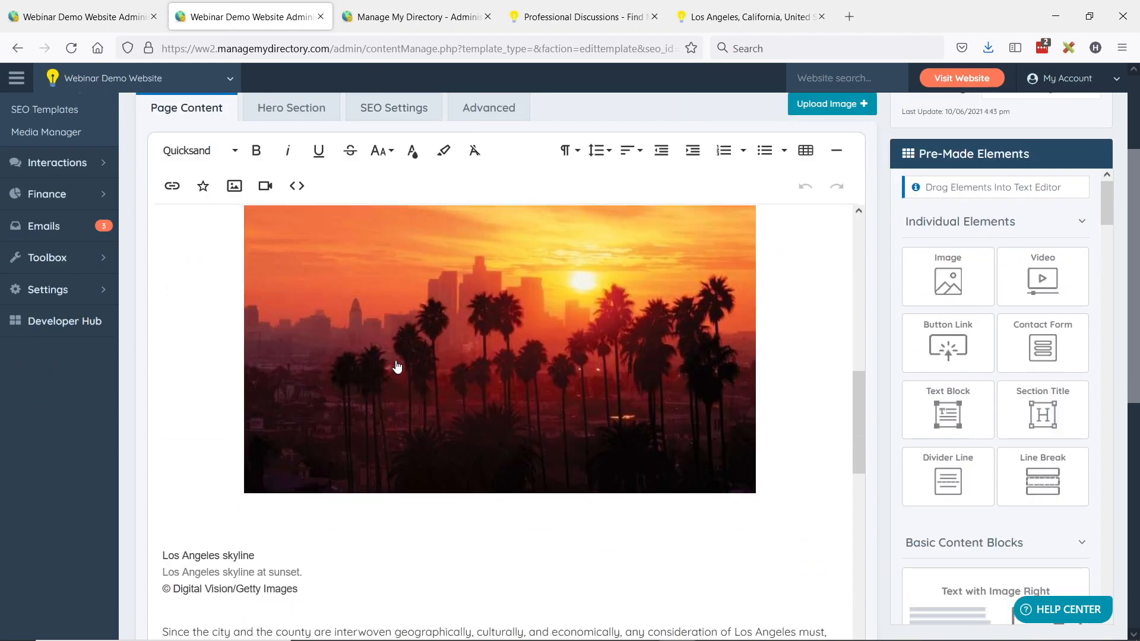
{"action": "scroll", "coordinate": [391, 377], "scroll_direction": "up", "scroll_amount": 11}
{"action": "scroll", "coordinate": [391, 377], "scroll_direction": "up", "scroll_amount": 6}
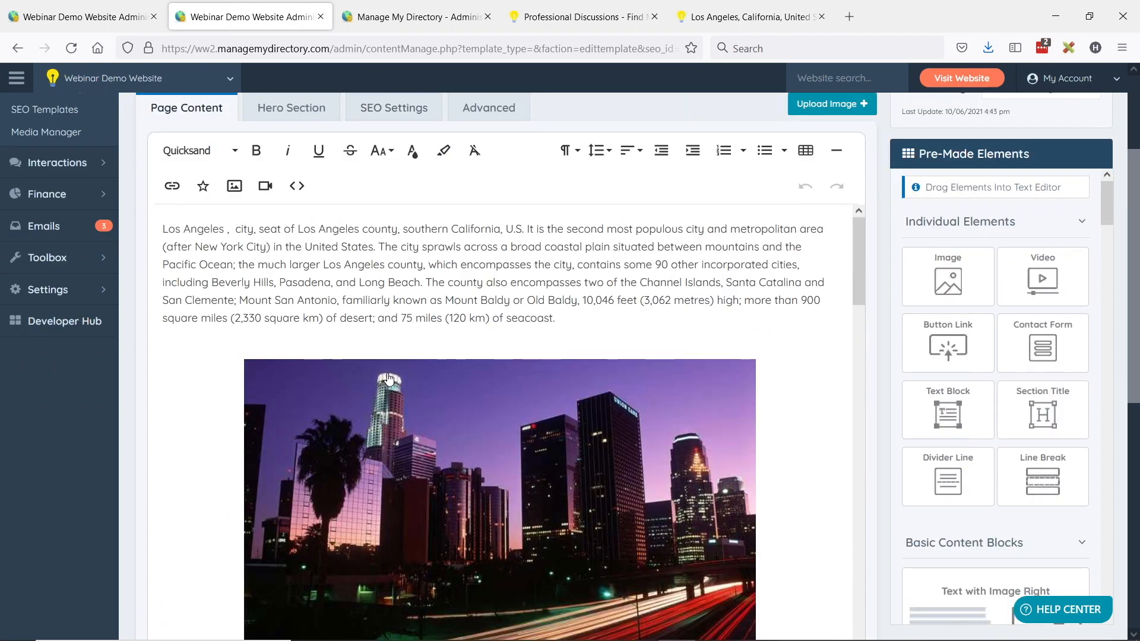
Step: Insert the 3 Column Feature List element at the start of the page content, above the Los Angeles introduction
{"action": "scroll", "coordinate": [957, 487], "scroll_direction": "down", "scroll_amount": 7}
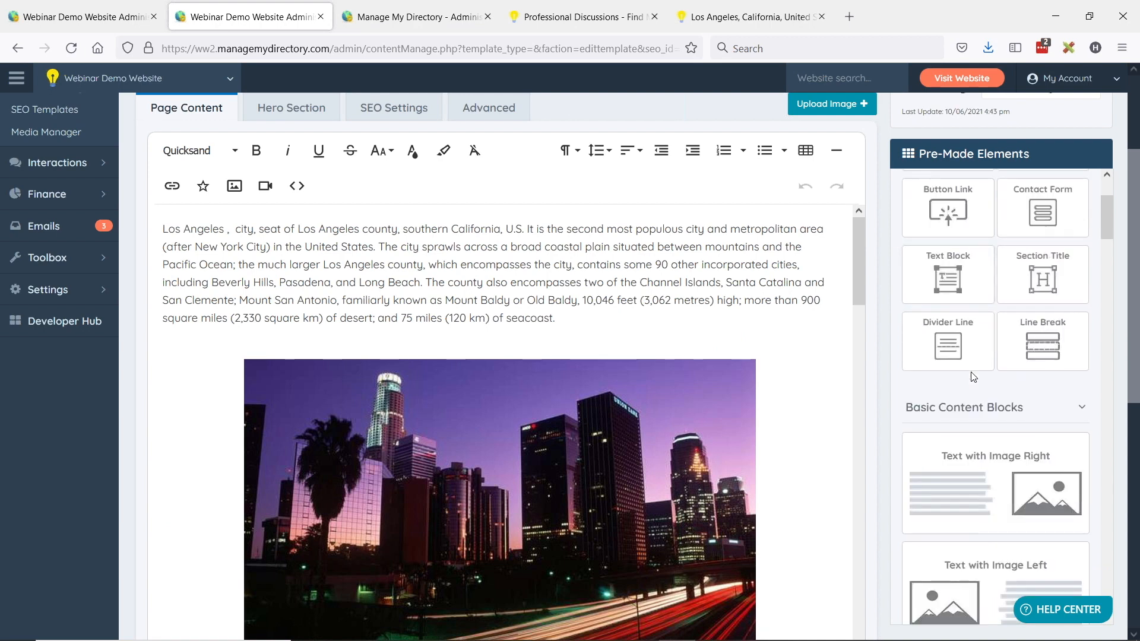
{"action": "scroll", "coordinate": [958, 487], "scroll_direction": "down", "scroll_amount": 2}
{"action": "left_click_drag", "start_coordinate": [970, 399], "coordinate": [147, 224]}
{"action": "key", "text": "BackSpace"}
{"action": "key", "text": "BackSpace"}
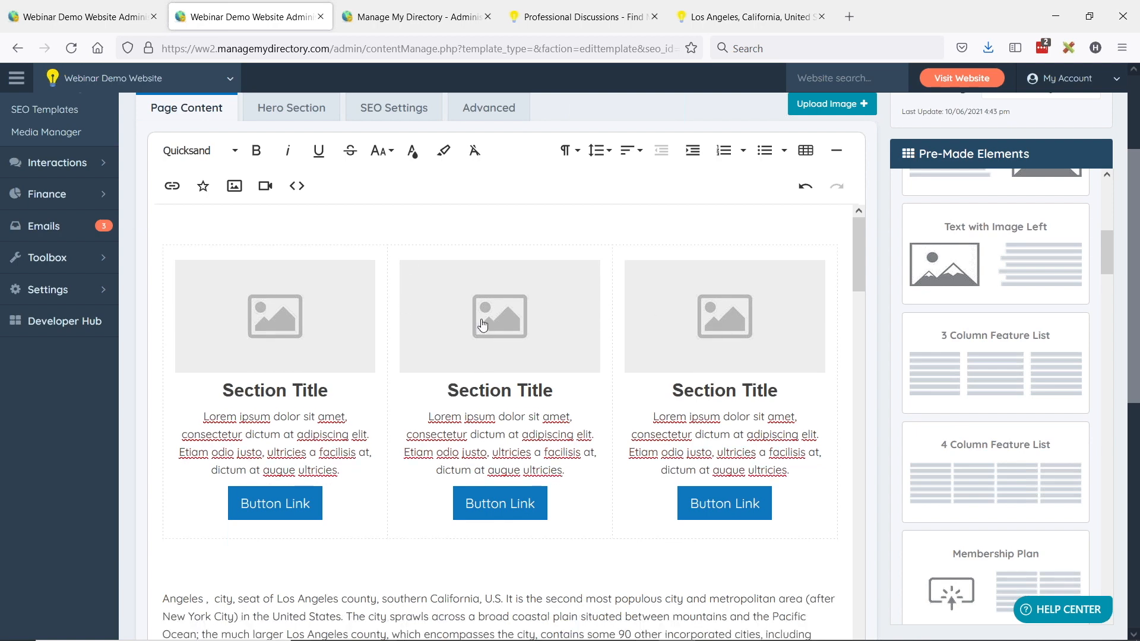
Step: Examine the page's main title (H1) and sub-title (H2)
{"action": "scroll", "coordinate": [493, 330], "scroll_direction": "up", "scroll_amount": 2}
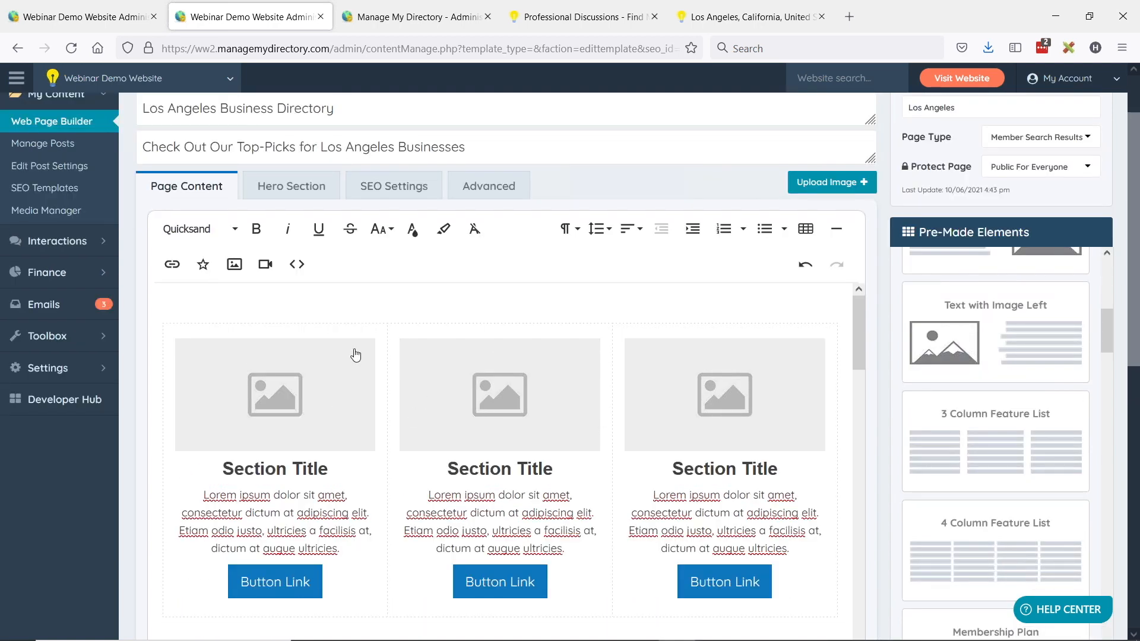
{"action": "scroll", "coordinate": [362, 356], "scroll_direction": "up", "scroll_amount": 2}
{"action": "left_click_drag", "start_coordinate": [144, 187], "coordinate": [366, 175]}
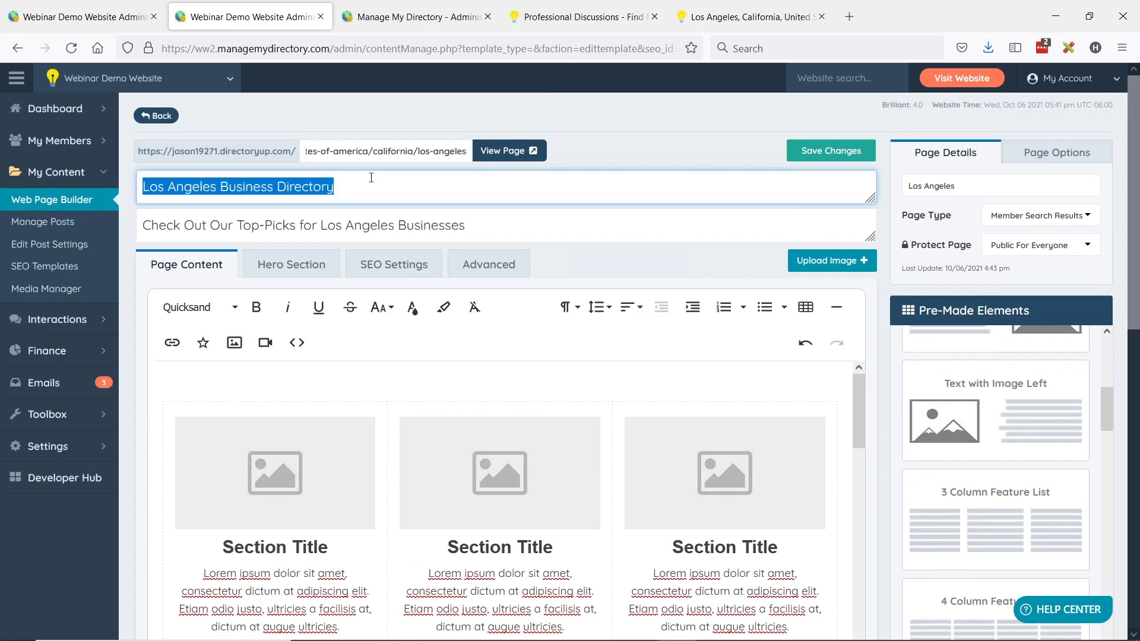
{"action": "left_click", "coordinate": [223, 179]}
{"action": "left_click_drag", "start_coordinate": [202, 190], "coordinate": [247, 190]}
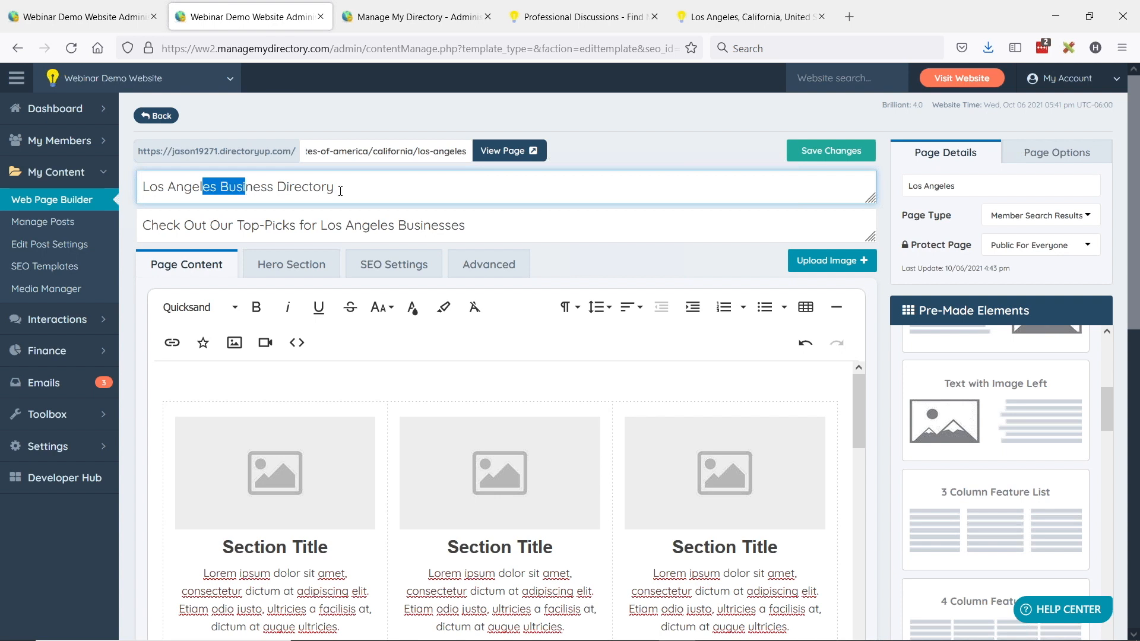
{"action": "left_click", "coordinate": [339, 190]}
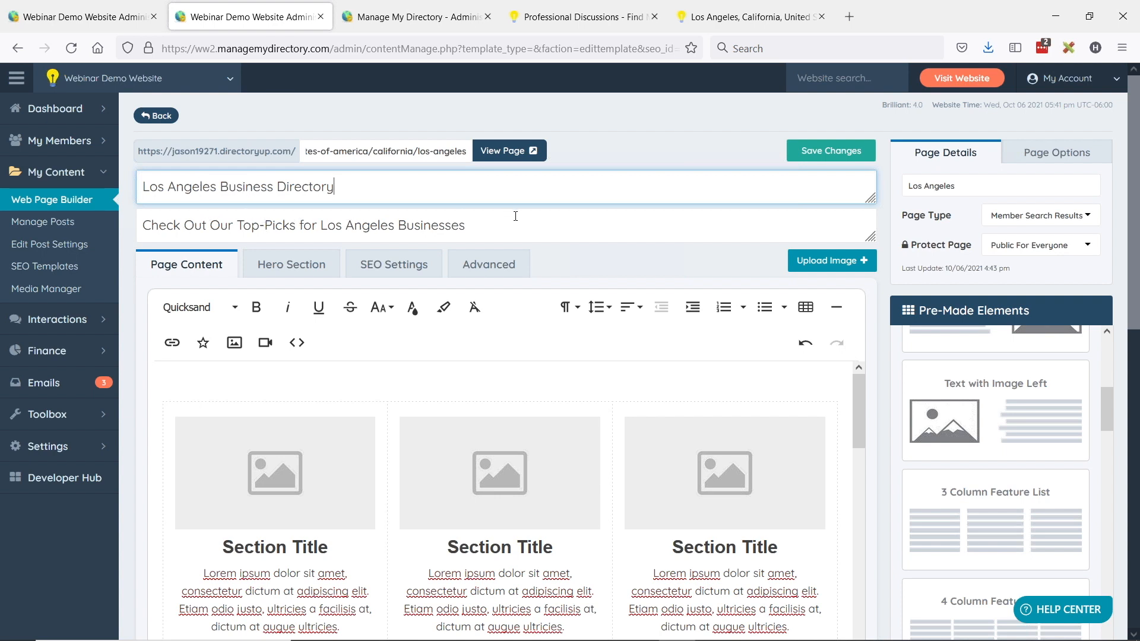
{"action": "left_click_drag", "start_coordinate": [515, 216], "coordinate": [136, 224]}
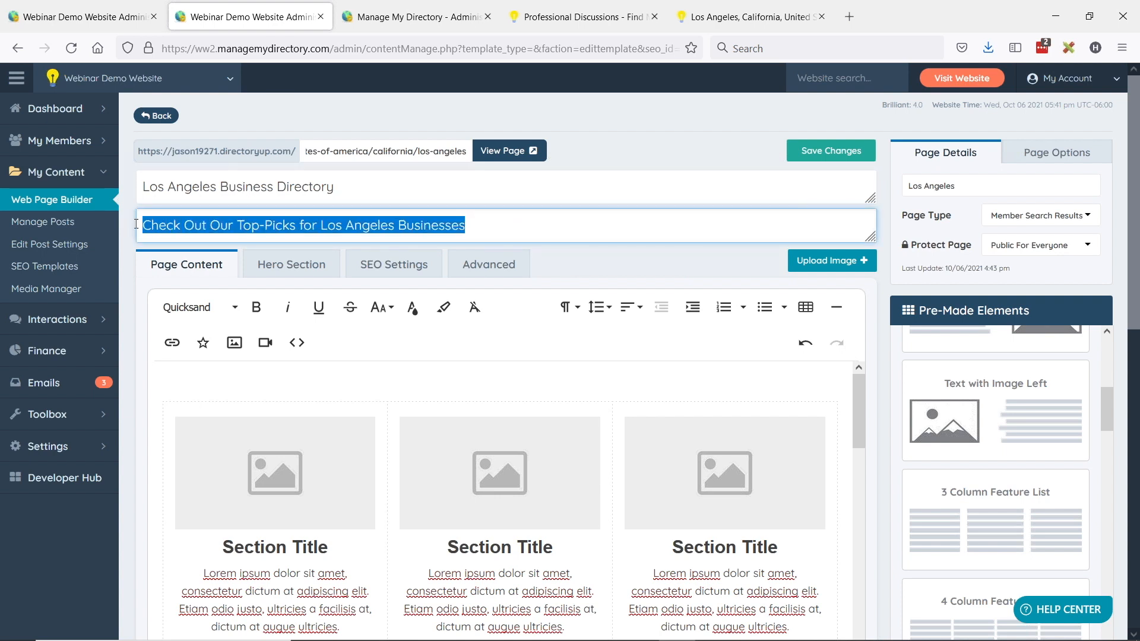
Step: Examine the page's Hero Section settings, covering the hero image, overlay, padding, and title and sub-title text options
{"action": "left_click", "coordinate": [304, 266]}
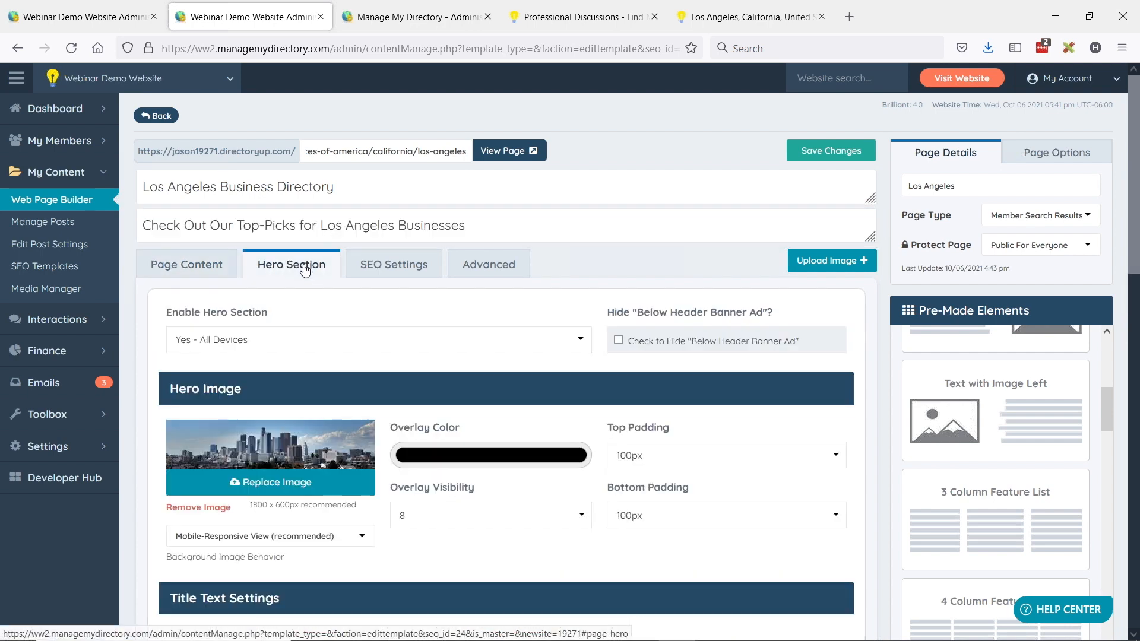
{"action": "scroll", "coordinate": [428, 297], "scroll_direction": "down", "scroll_amount": 2}
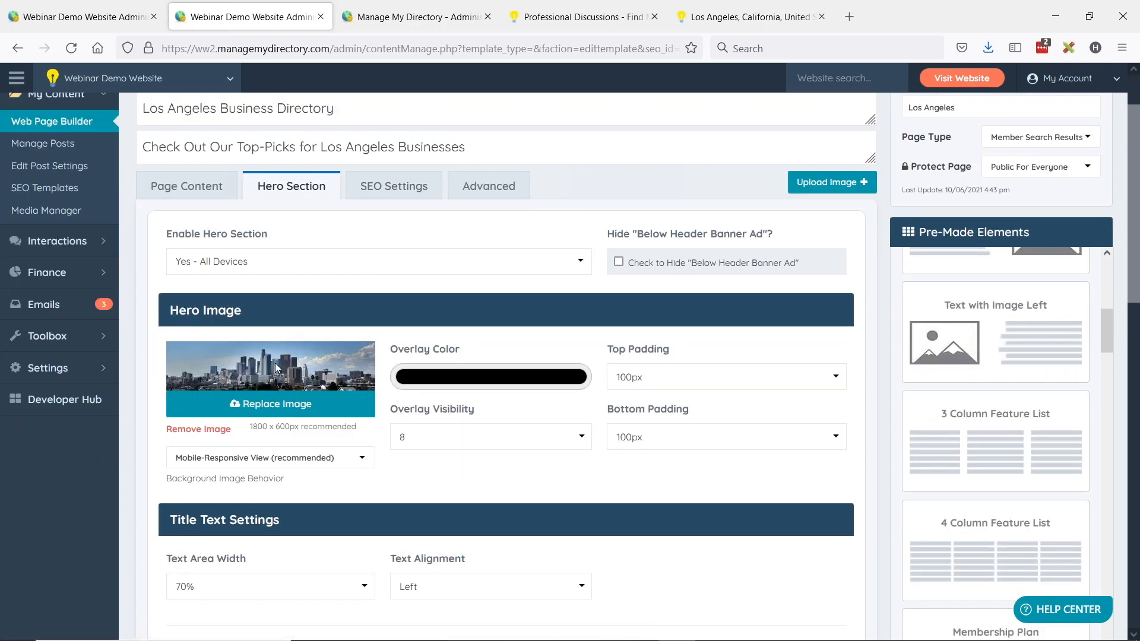
{"action": "scroll", "coordinate": [256, 368], "scroll_direction": "down", "scroll_amount": 2}
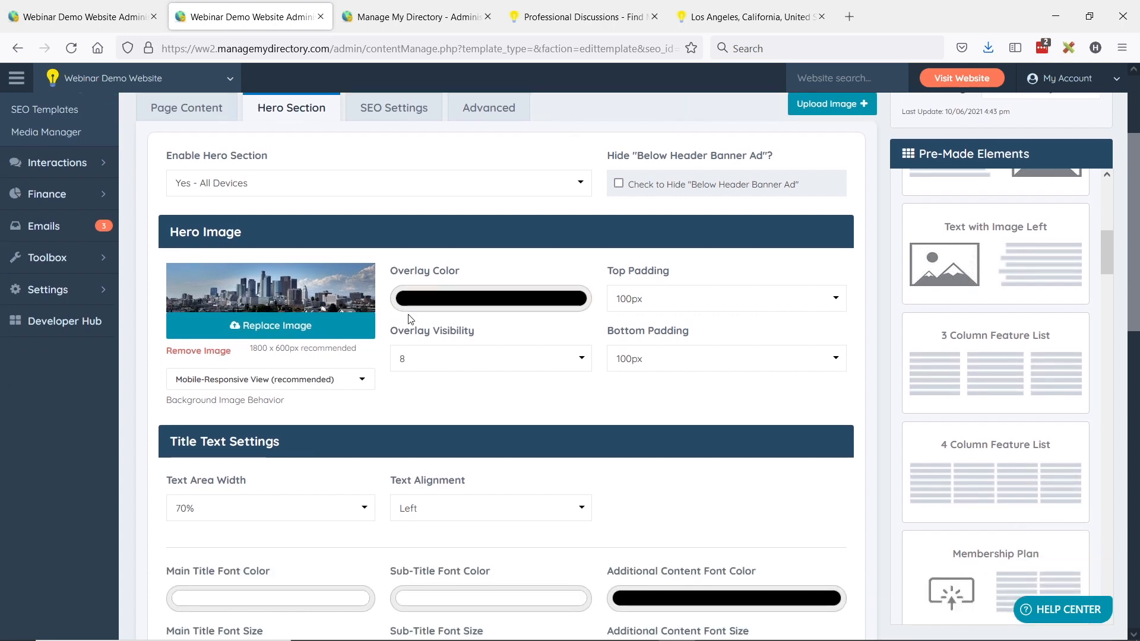
{"action": "scroll", "coordinate": [412, 315], "scroll_direction": "down", "scroll_amount": 2}
{"action": "scroll", "coordinate": [237, 458], "scroll_direction": "down", "scroll_amount": 2}
{"action": "left_click_drag", "start_coordinate": [167, 413], "coordinate": [311, 413]}
{"action": "left_click_drag", "start_coordinate": [387, 414], "coordinate": [465, 419]}
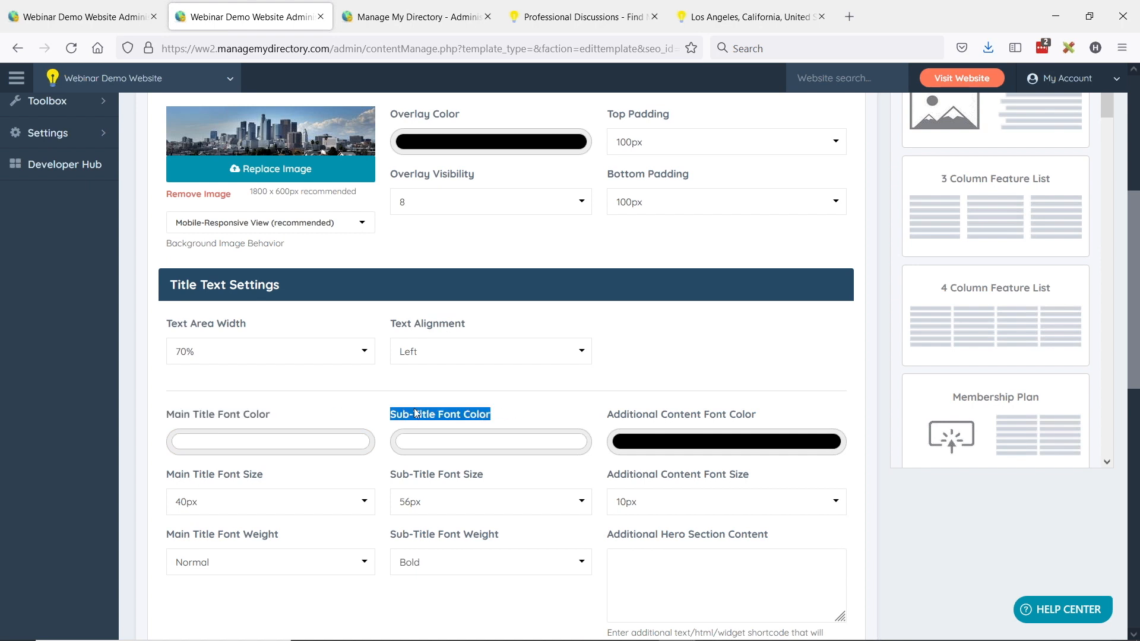
{"action": "scroll", "coordinate": [416, 413], "scroll_direction": "down", "scroll_amount": 2}
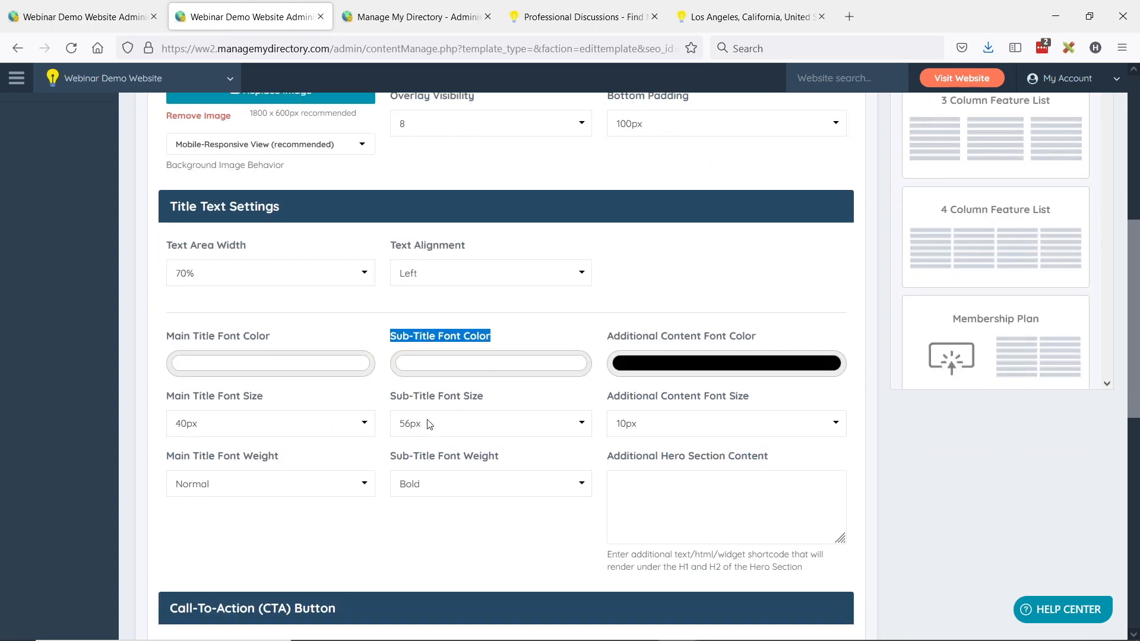
{"action": "scroll", "coordinate": [425, 417], "scroll_direction": "down", "scroll_amount": 6}
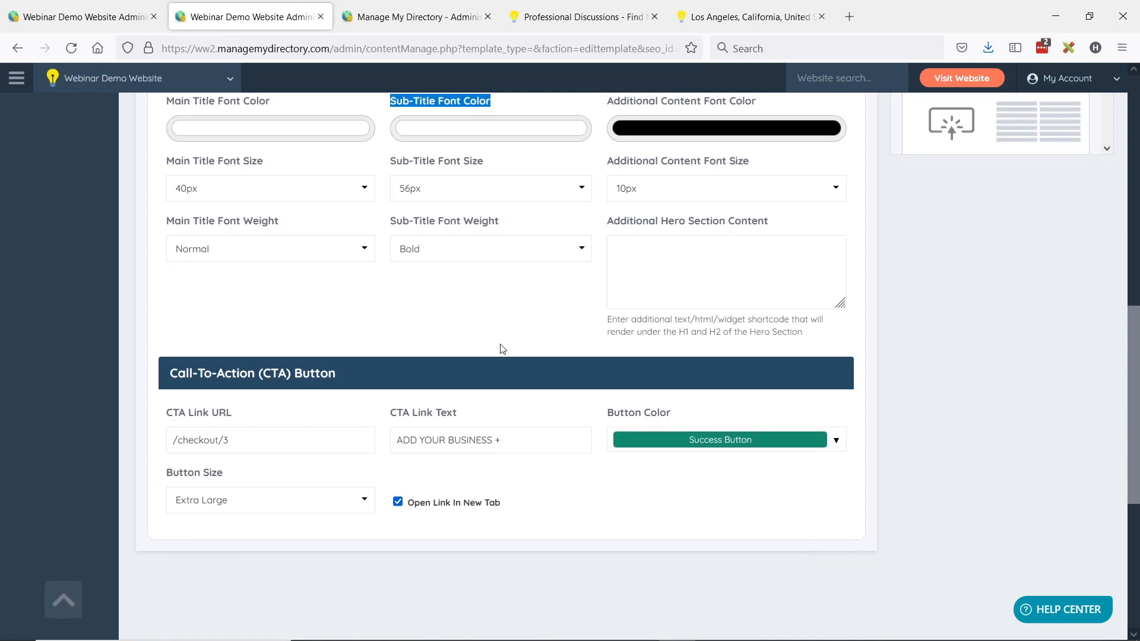
{"action": "scroll", "coordinate": [383, 375], "scroll_direction": "down", "scroll_amount": 2}
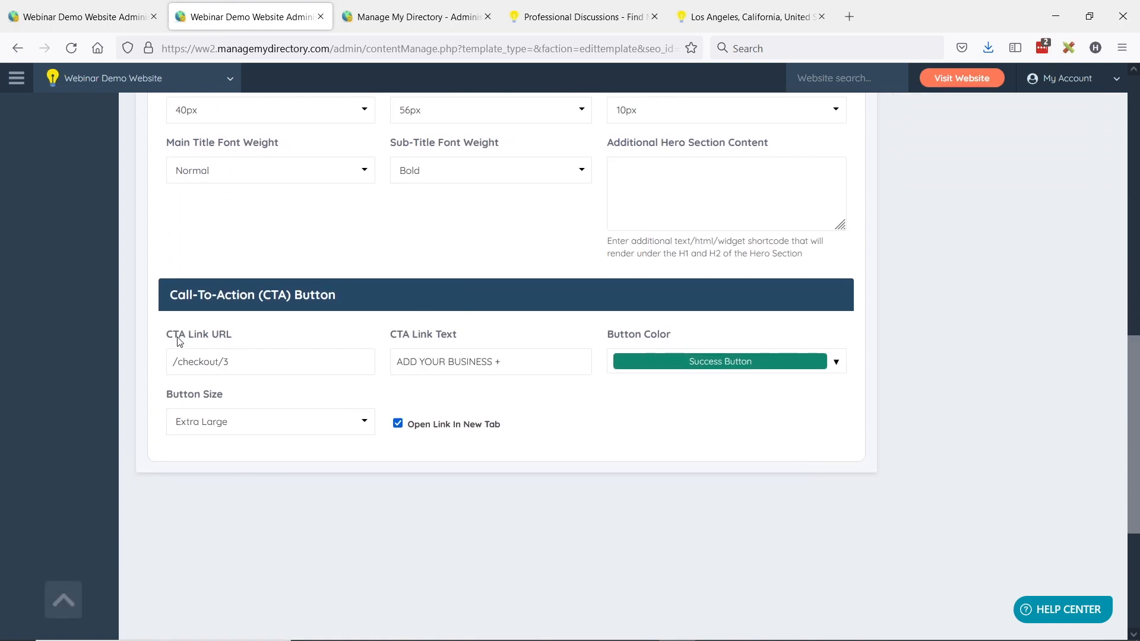
Step: Check the call-to-action button's link URL and link text, and choose Success Button as its color
{"action": "left_click_drag", "start_coordinate": [172, 295], "coordinate": [374, 276]}
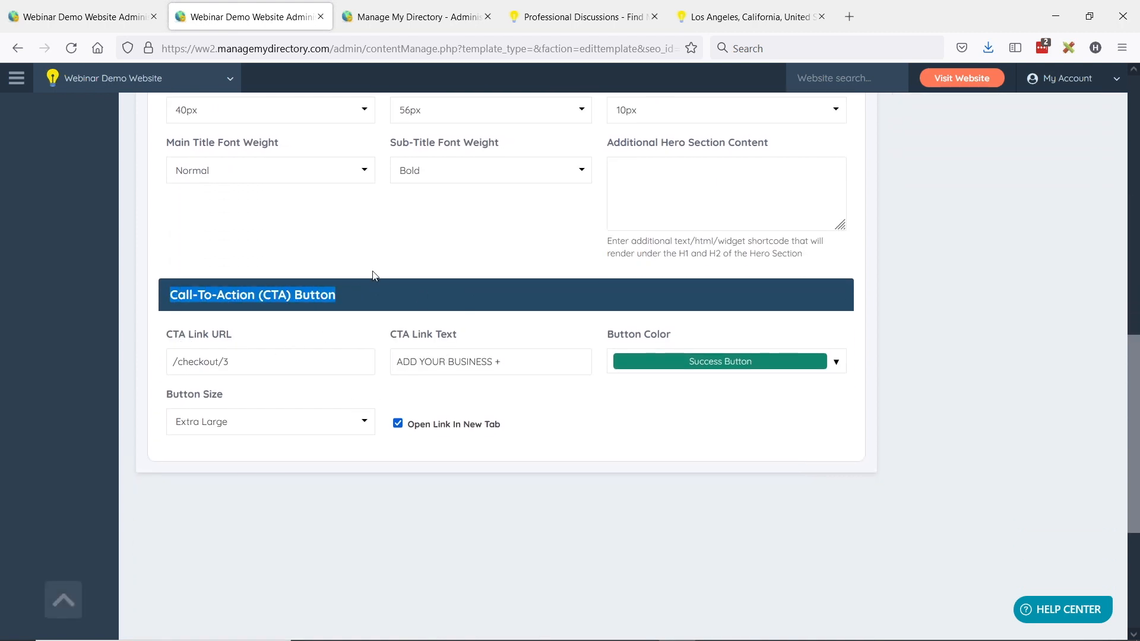
{"action": "left_click", "coordinate": [217, 362]}
{"action": "left_click_drag", "start_coordinate": [171, 368], "coordinate": [252, 360]}
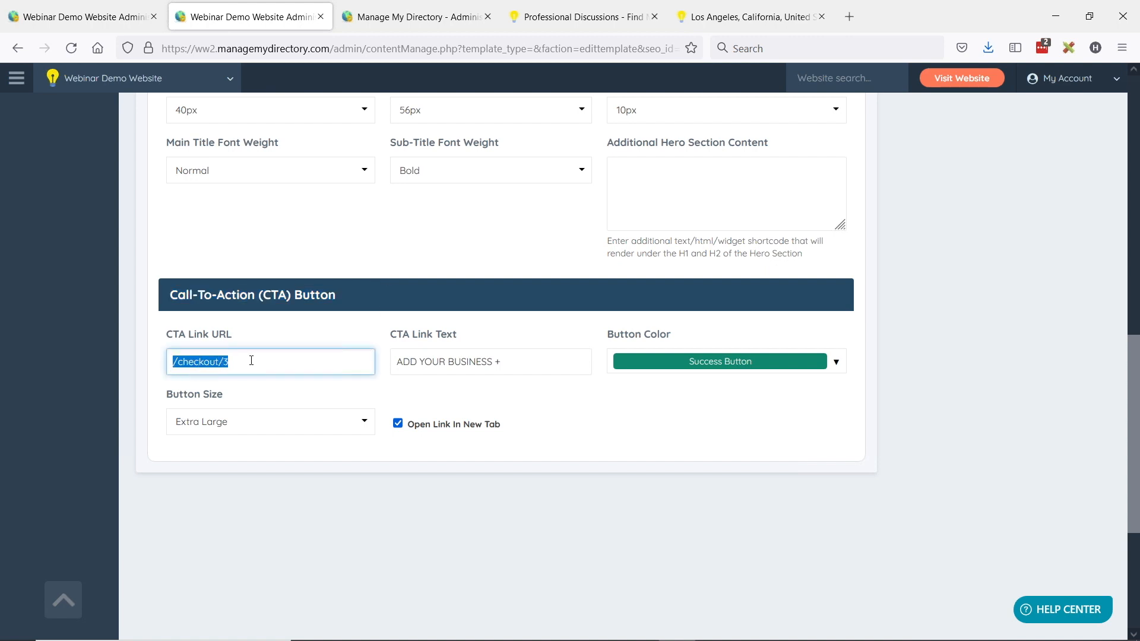
{"action": "left_click", "coordinate": [221, 363]}
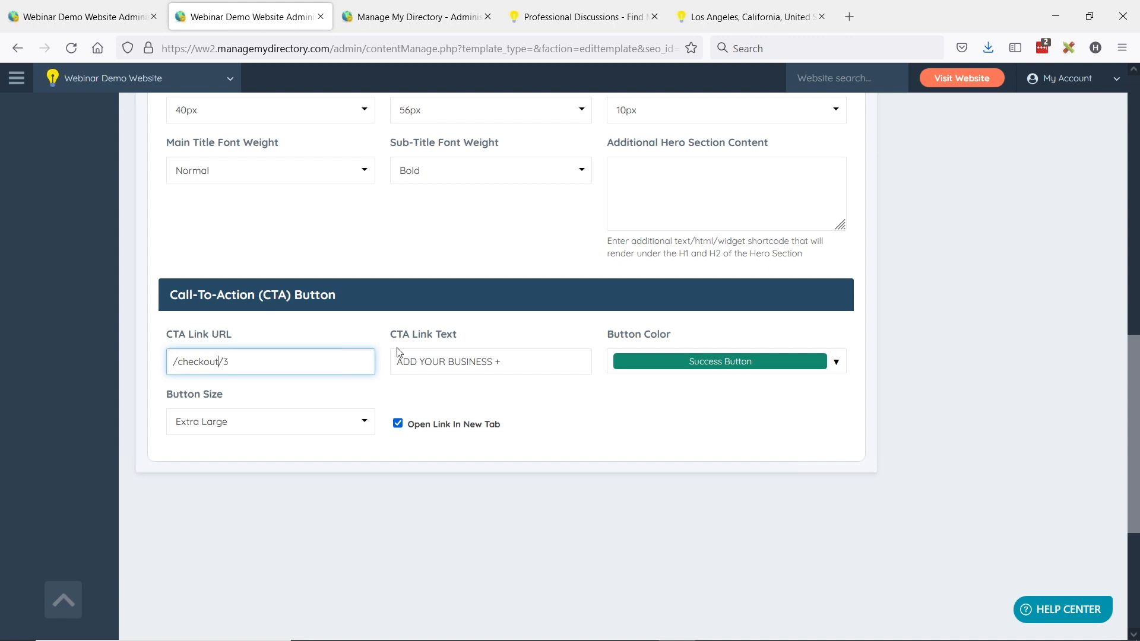
{"action": "left_click_drag", "start_coordinate": [403, 364], "coordinate": [495, 362]}
{"action": "left_click", "coordinate": [689, 362]}
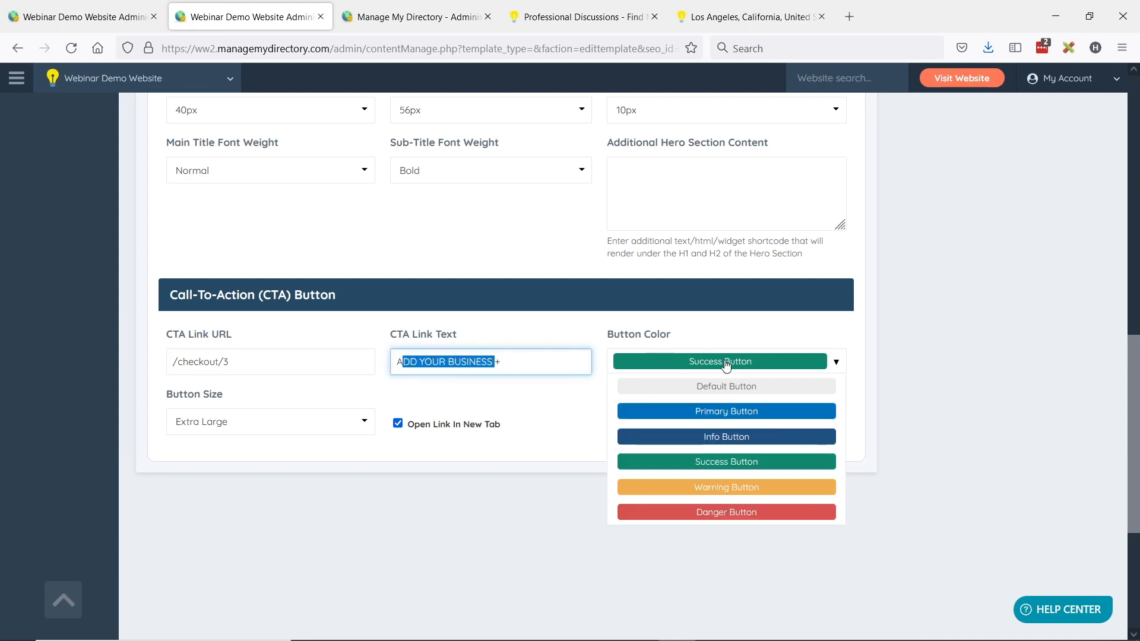
{"action": "left_click", "coordinate": [712, 467]}
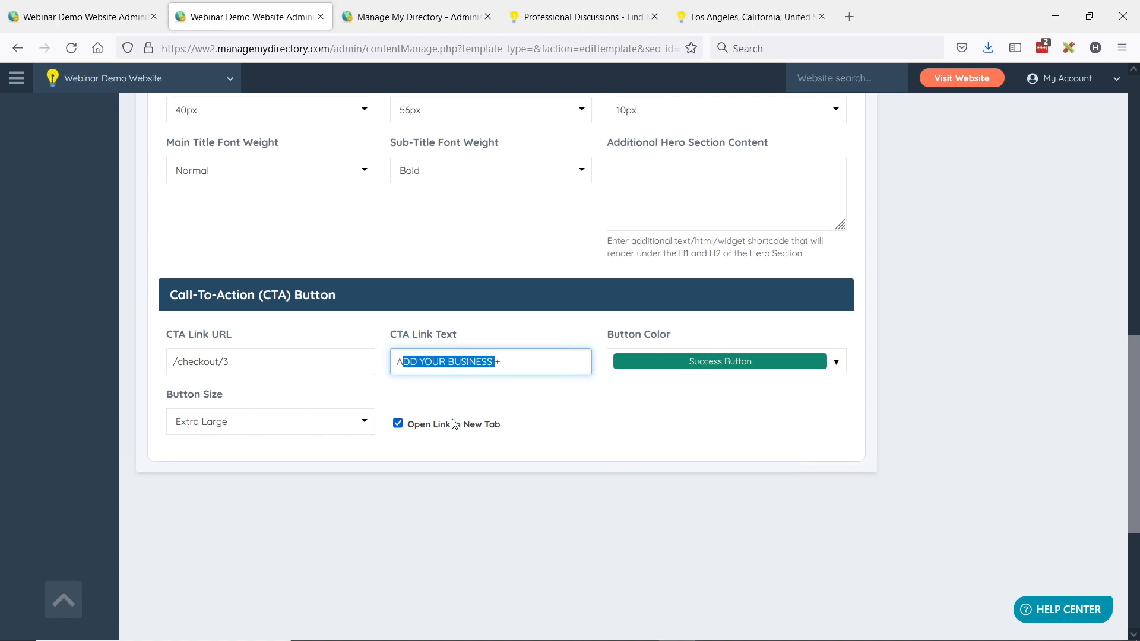
Step: Review the hero title text settings and place the cursor in the Additional Hero Section Content field
{"action": "scroll", "coordinate": [501, 458], "scroll_direction": "up", "scroll_amount": 8}
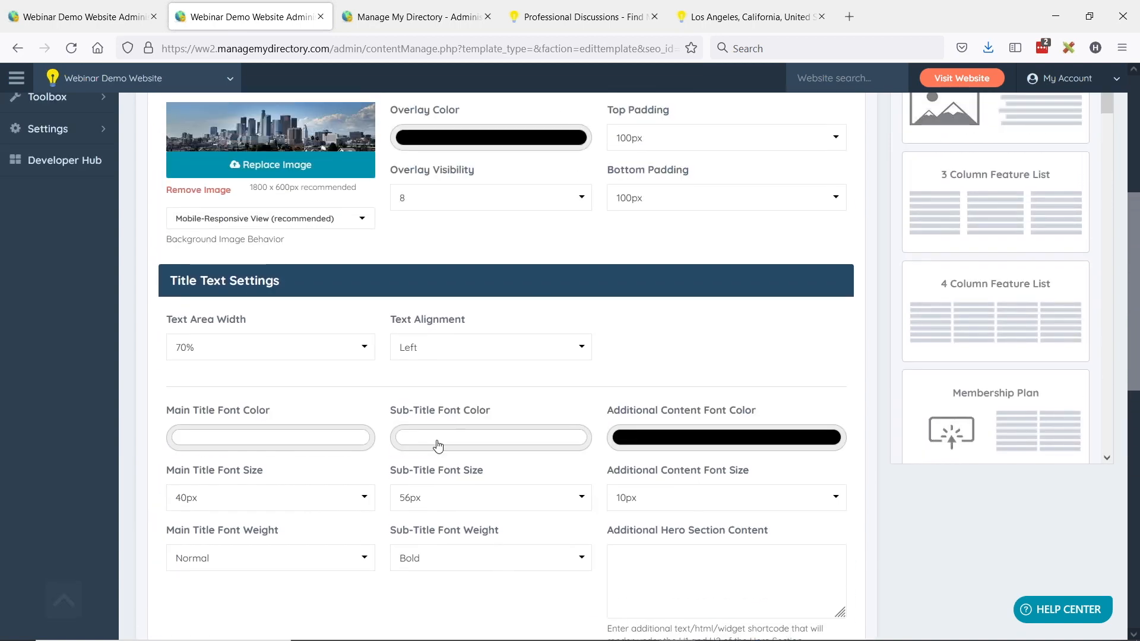
{"action": "scroll", "coordinate": [435, 431], "scroll_direction": "up", "scroll_amount": 1}
{"action": "scroll", "coordinate": [456, 425], "scroll_direction": "down", "scroll_amount": 4}
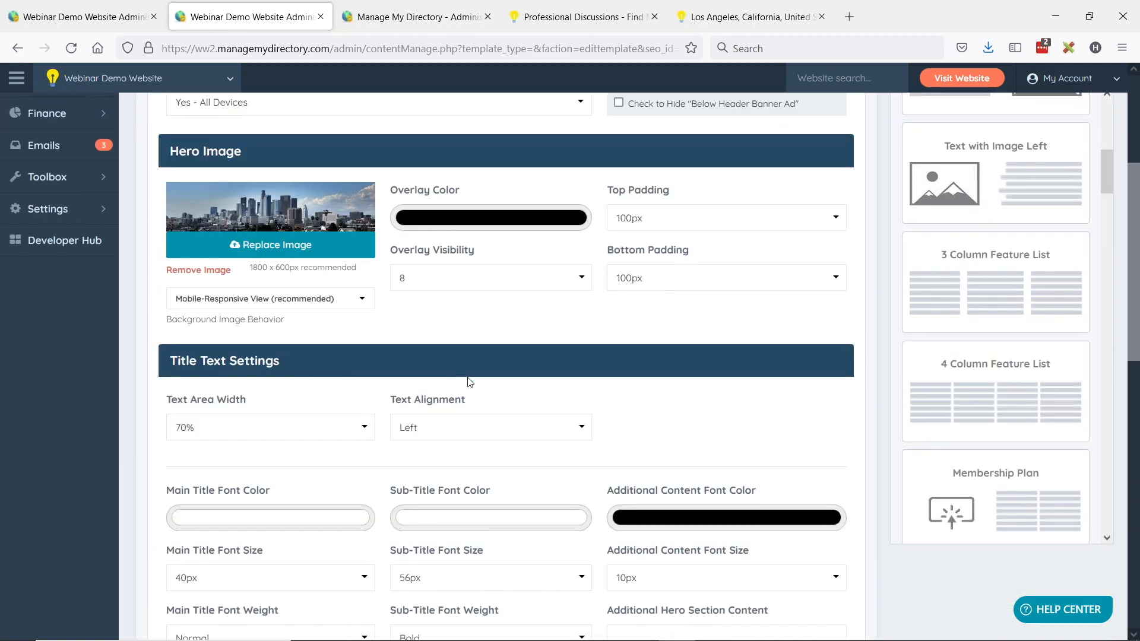
{"action": "scroll", "coordinate": [484, 369], "scroll_direction": "down", "scroll_amount": 1}
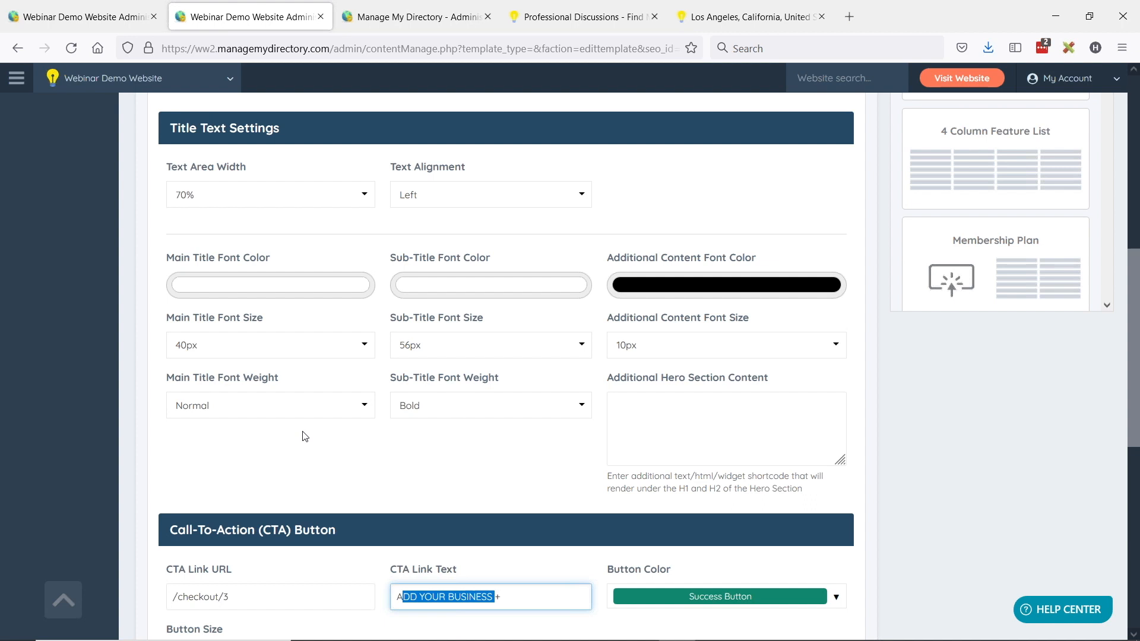
{"action": "left_click_drag", "start_coordinate": [621, 379], "coordinate": [764, 378]}
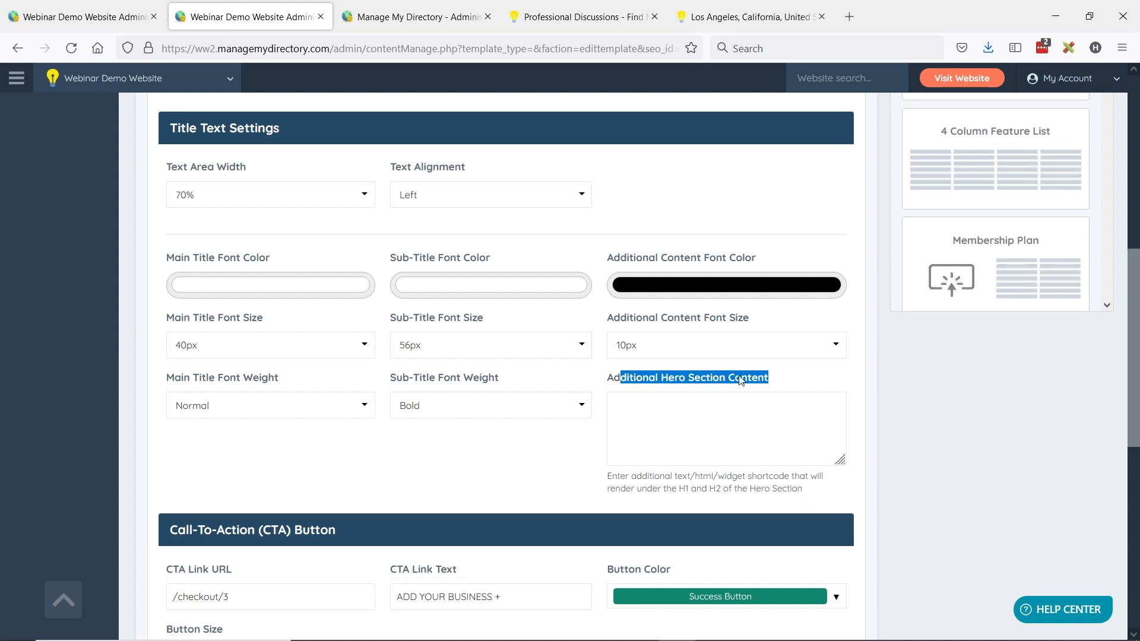
{"action": "left_click", "coordinate": [686, 413]}
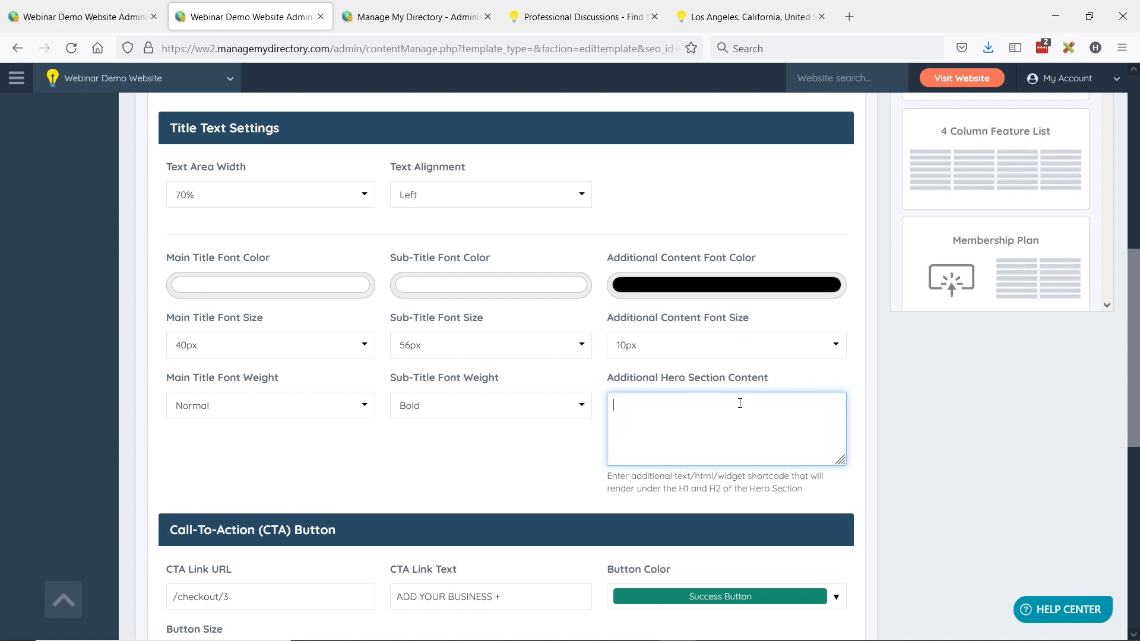
Step: Save the page changes and view the live Los Angeles page, checking its hero section and member results
{"action": "scroll", "coordinate": [831, 387], "scroll_direction": "up", "scroll_amount": 10}
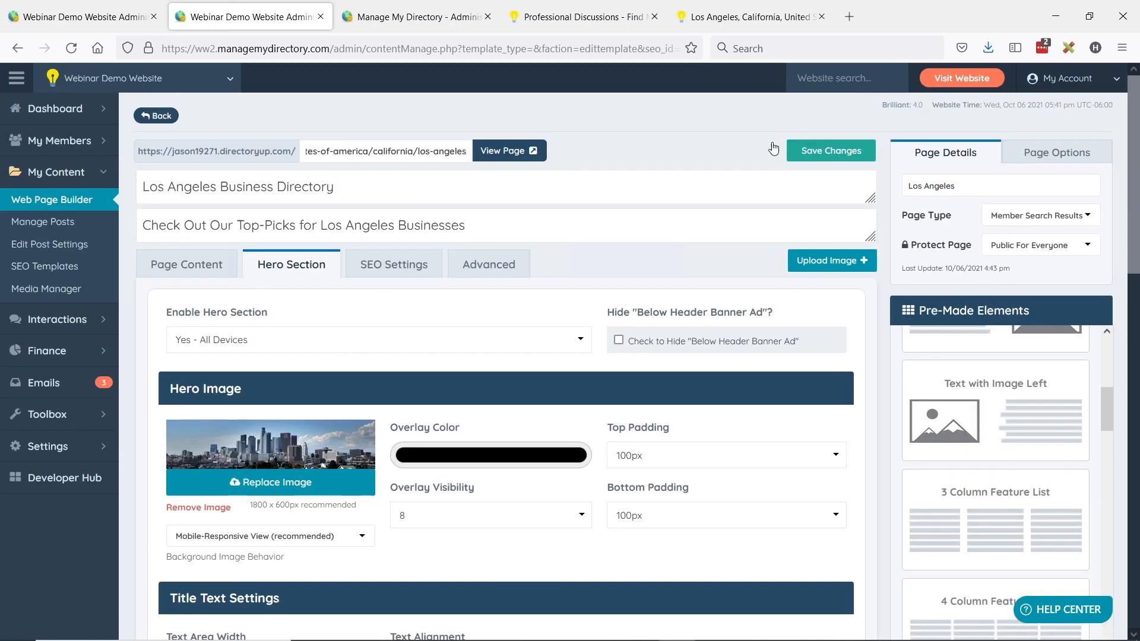
{"action": "left_click", "coordinate": [830, 158]}
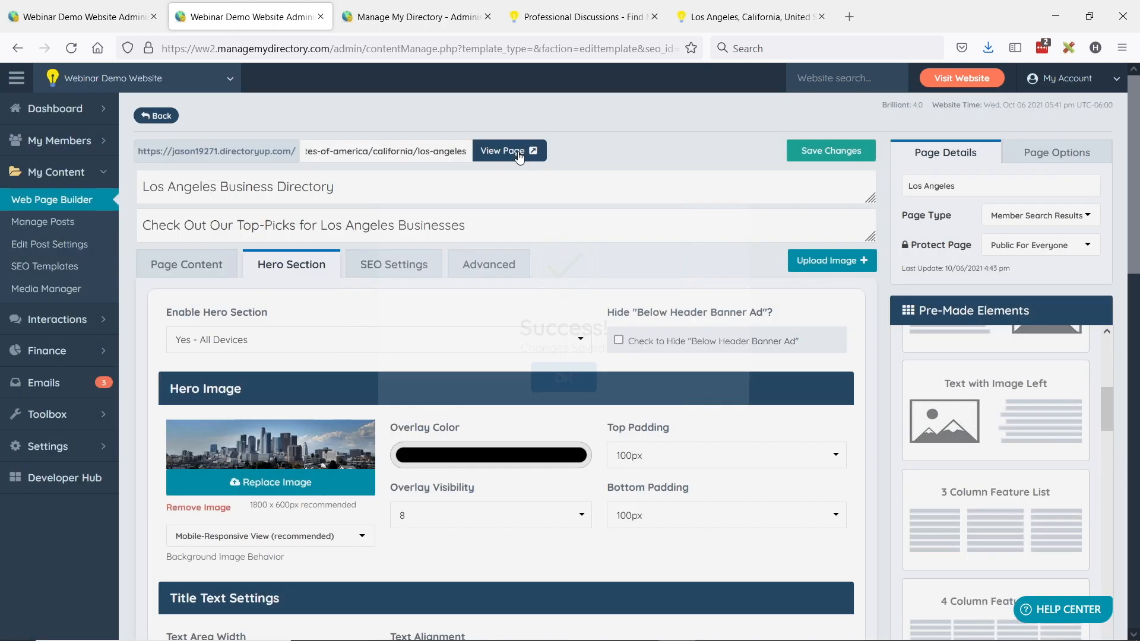
{"action": "left_click", "coordinate": [508, 151]}
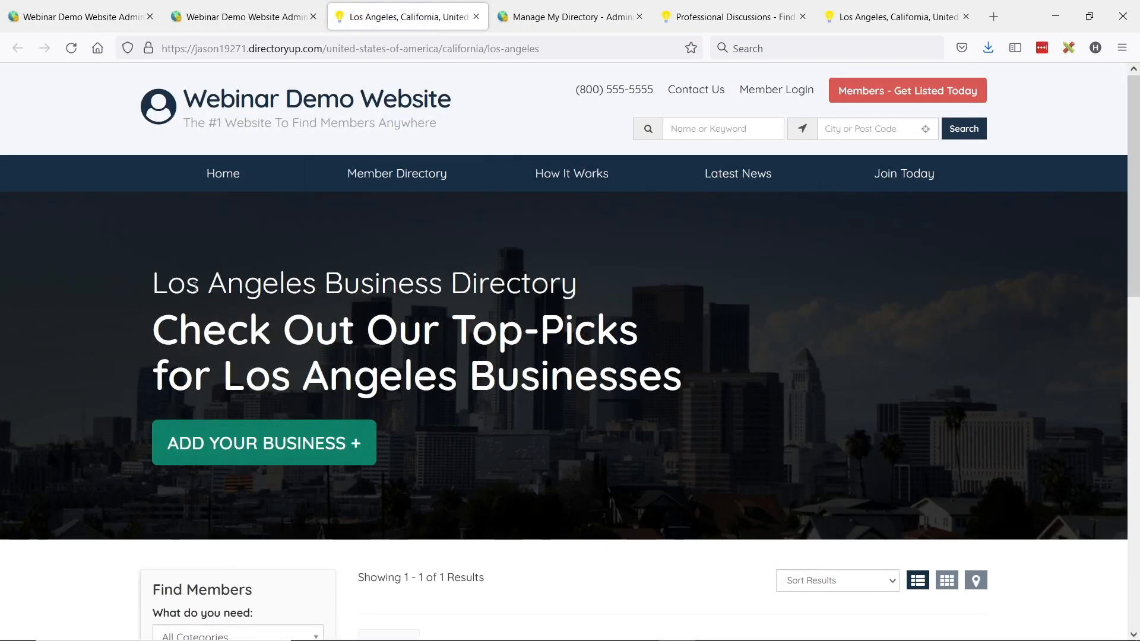
{"action": "scroll", "coordinate": [527, 283], "scroll_direction": "down", "scroll_amount": 2}
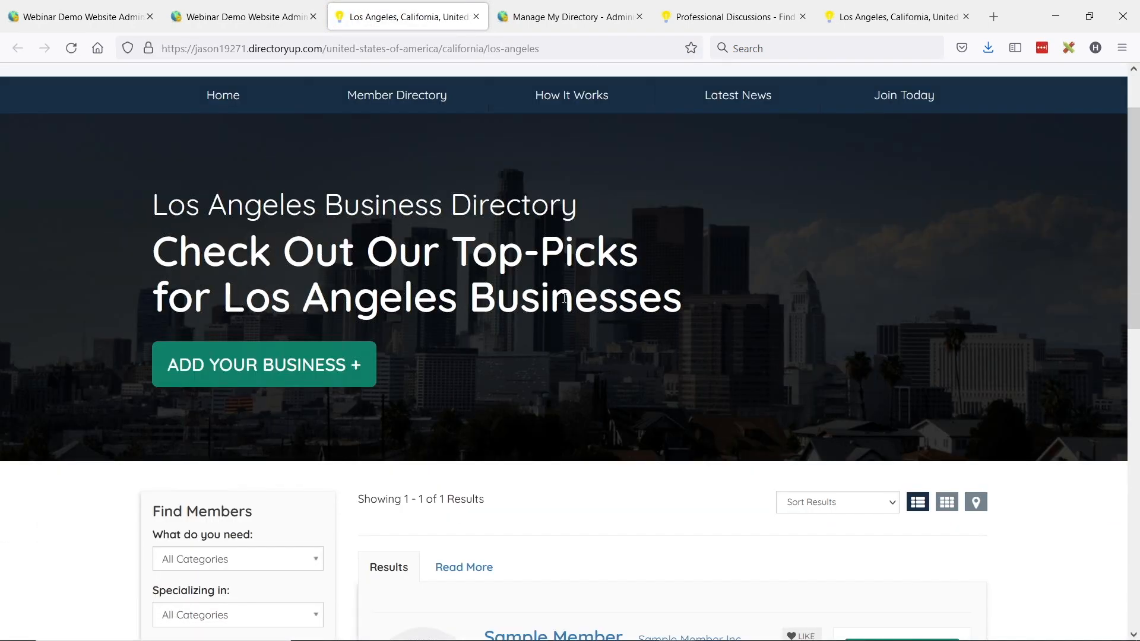
{"action": "scroll", "coordinate": [564, 299], "scroll_direction": "down", "scroll_amount": 2}
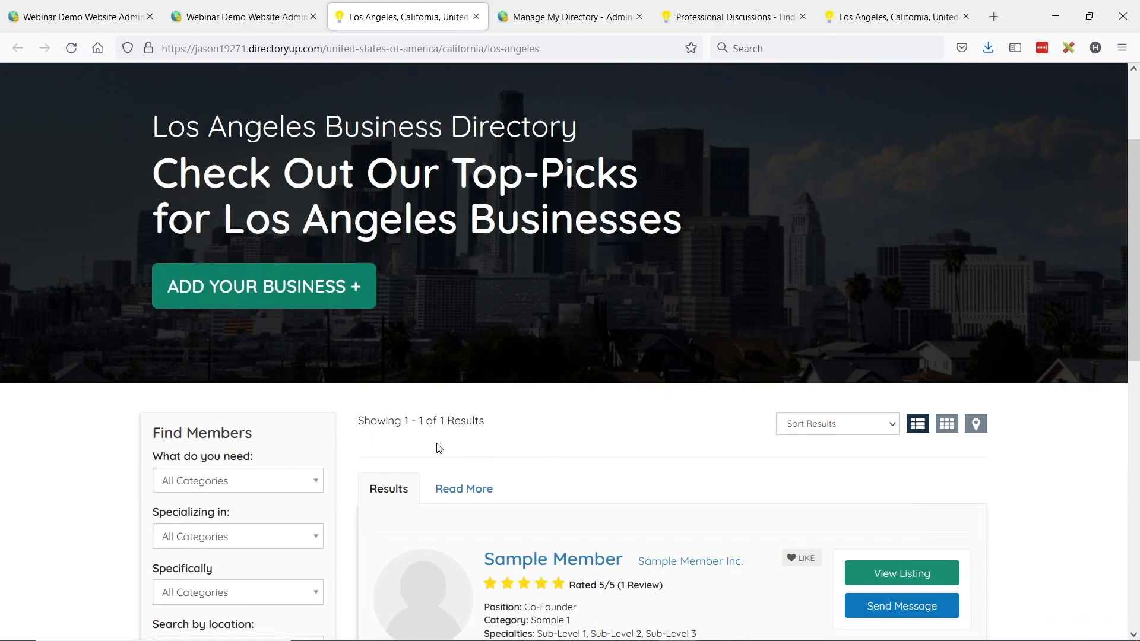
{"action": "scroll", "coordinate": [527, 446], "scroll_direction": "up", "scroll_amount": 2}
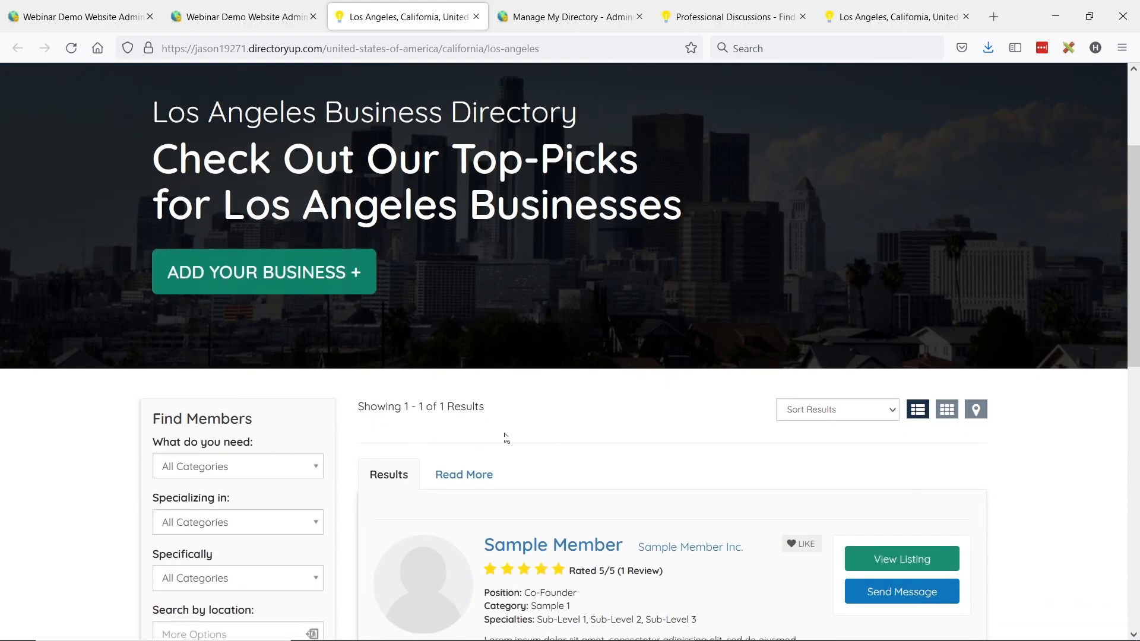
{"action": "scroll", "coordinate": [567, 487], "scroll_direction": "up", "scroll_amount": 2}
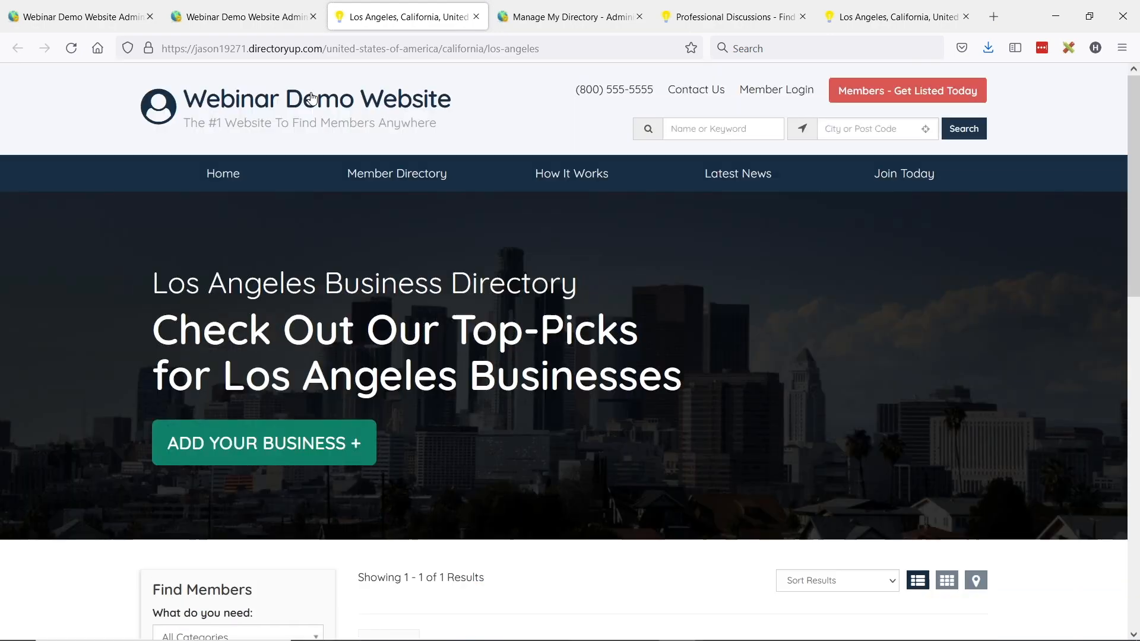
Step: In the page editor's page options, review the available sidebars and choose Left Slim as the sidebar position
{"action": "left_click", "coordinate": [243, 14]}
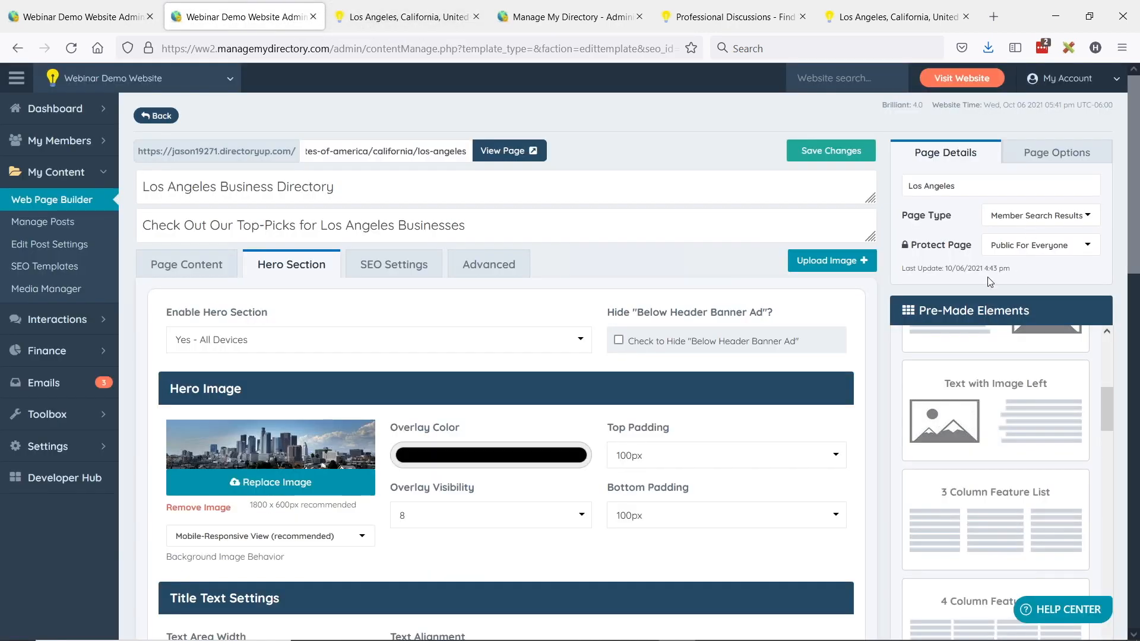
{"action": "left_click", "coordinate": [1062, 158]}
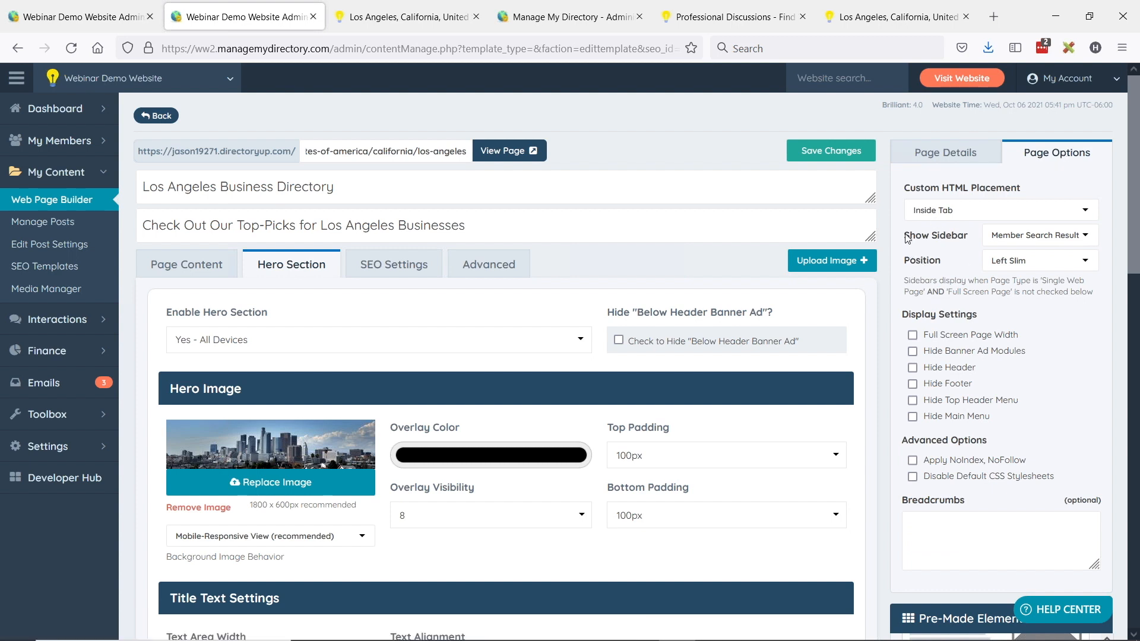
{"action": "left_click_drag", "start_coordinate": [904, 236], "coordinate": [969, 240]}
{"action": "left_click", "coordinate": [1026, 237]}
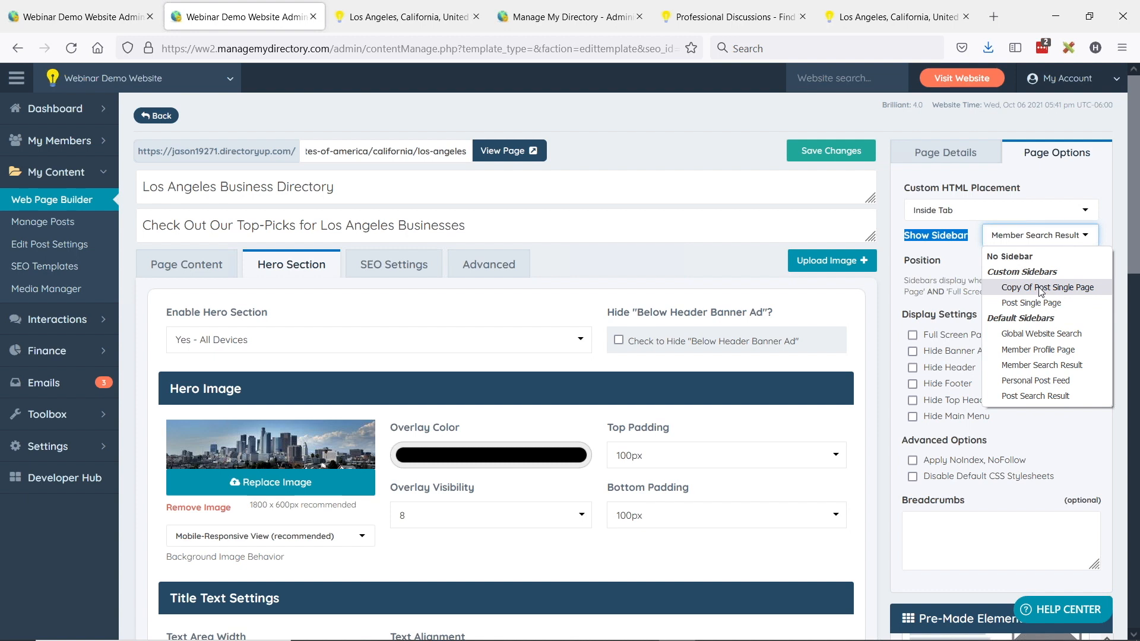
{"action": "left_click", "coordinate": [960, 257]}
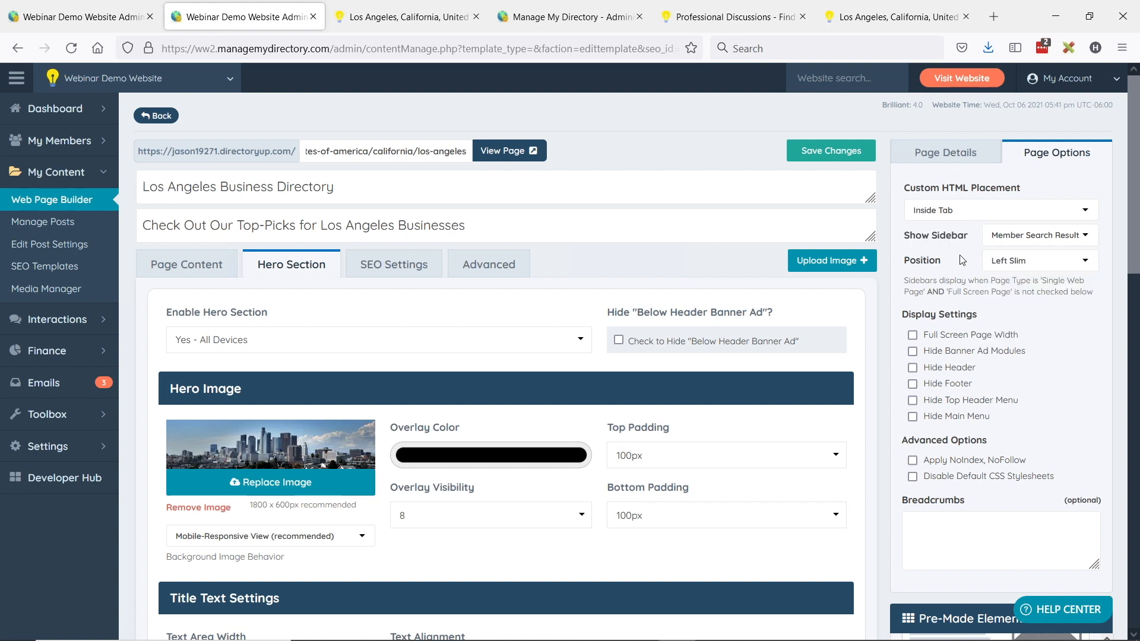
{"action": "left_click", "coordinate": [1052, 265]}
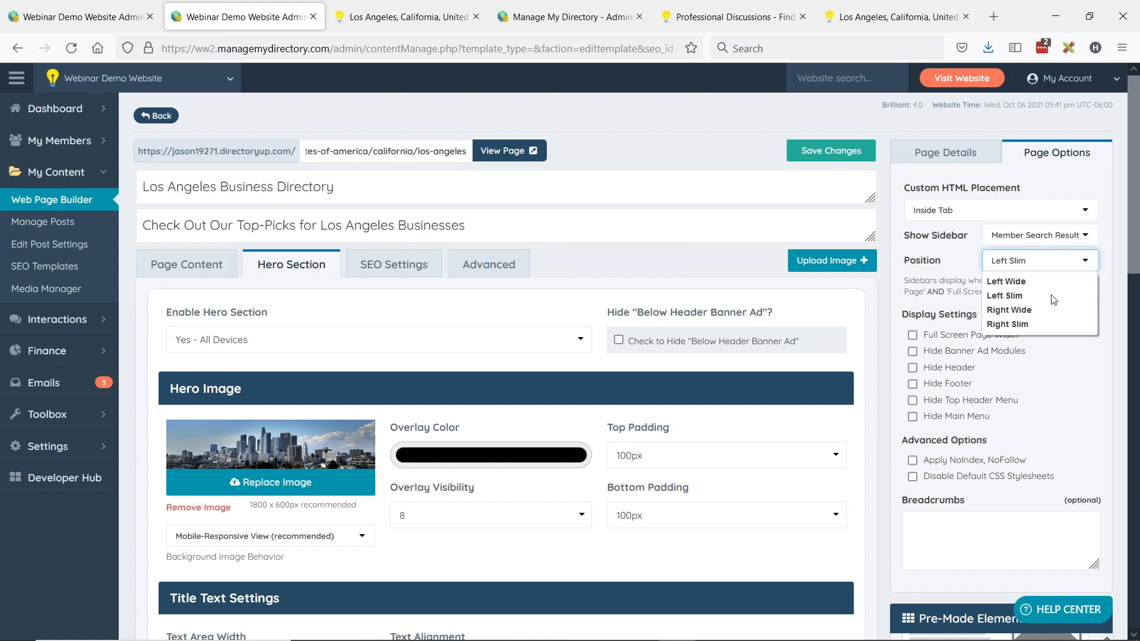
{"action": "left_click", "coordinate": [1010, 296]}
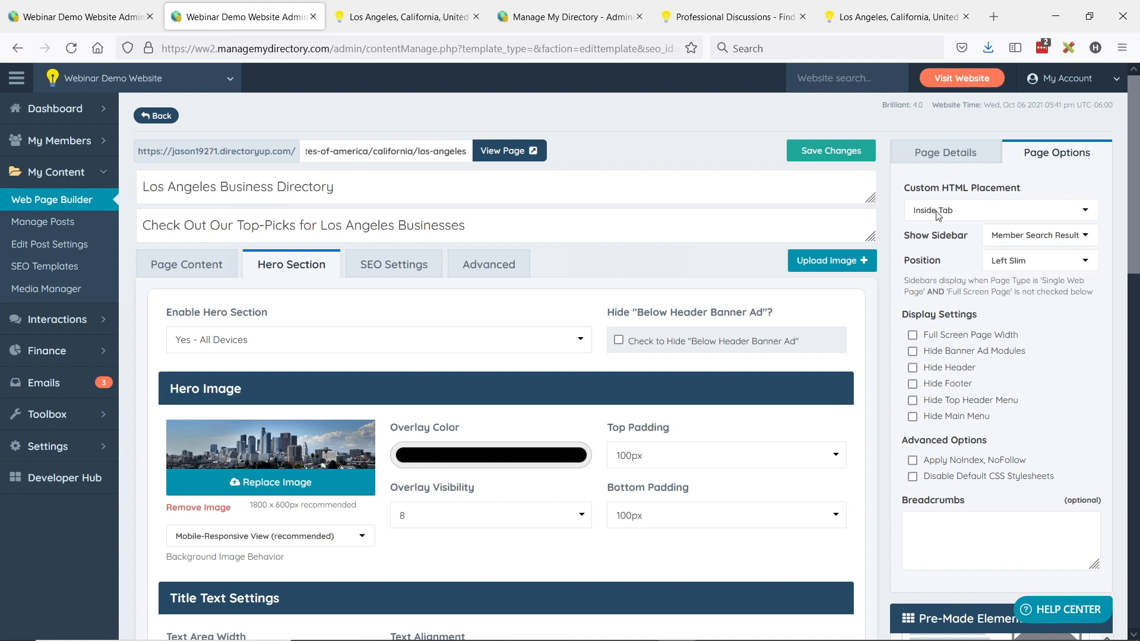
Step: Look through the page content, then set its Custom HTML Placement to Below Member Results and save the changes
{"action": "left_click", "coordinate": [187, 264]}
{"action": "scroll", "coordinate": [446, 405], "scroll_direction": "down", "scroll_amount": 3}
{"action": "scroll", "coordinate": [446, 405], "scroll_direction": "down", "scroll_amount": 7}
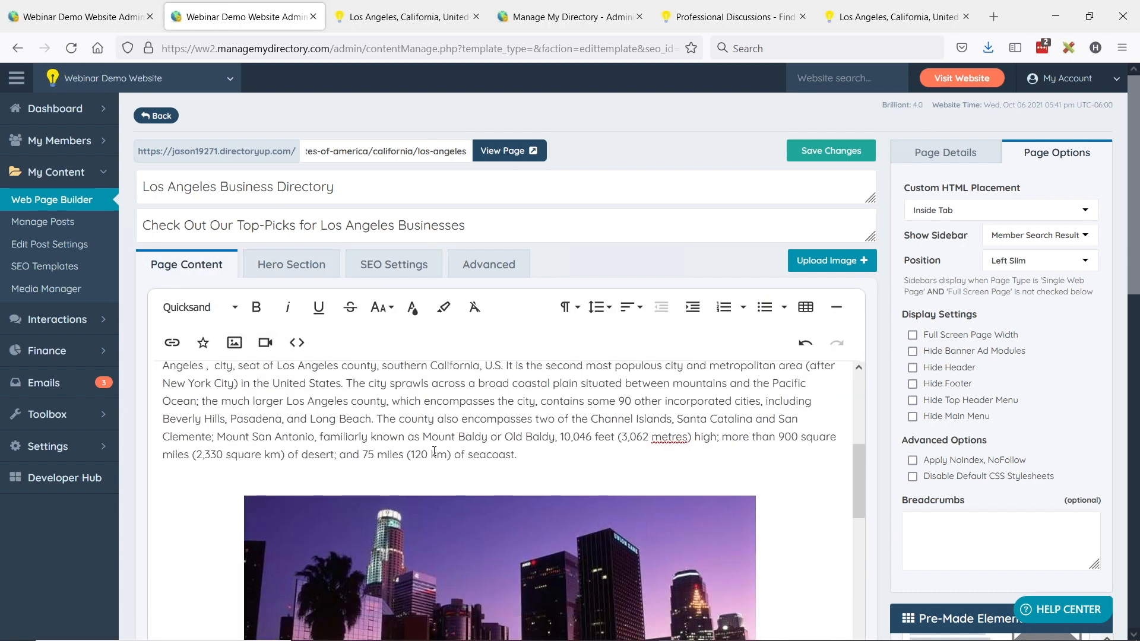
{"action": "scroll", "coordinate": [496, 442], "scroll_direction": "down", "scroll_amount": 7}
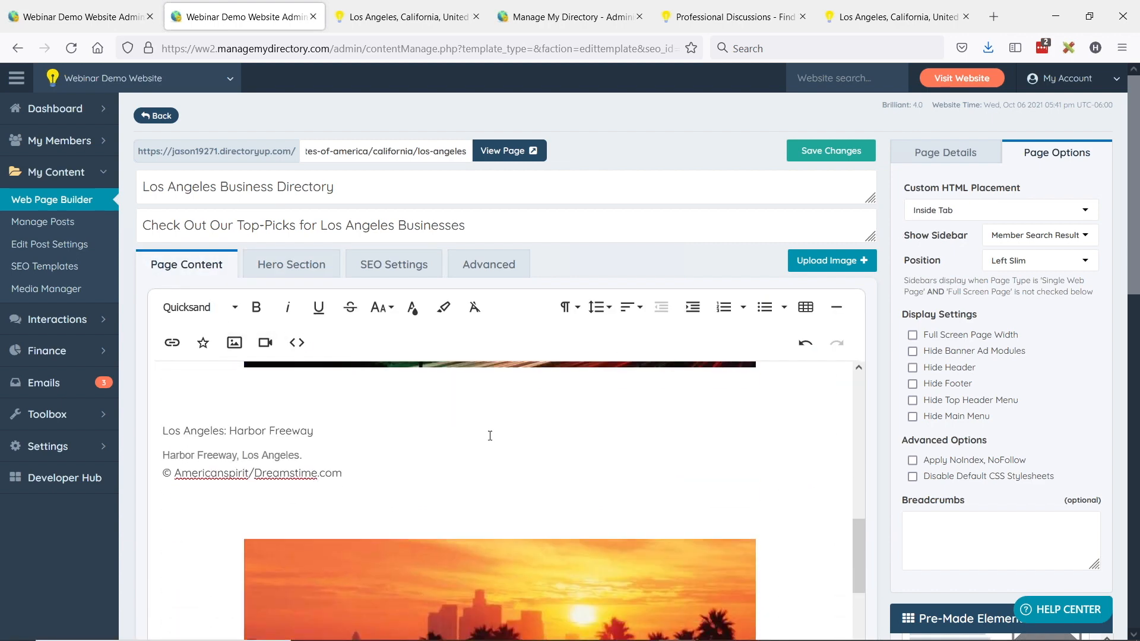
{"action": "scroll", "coordinate": [602, 436], "scroll_direction": "up", "scroll_amount": 12}
{"action": "scroll", "coordinate": [601, 435], "scroll_direction": "up", "scroll_amount": 6}
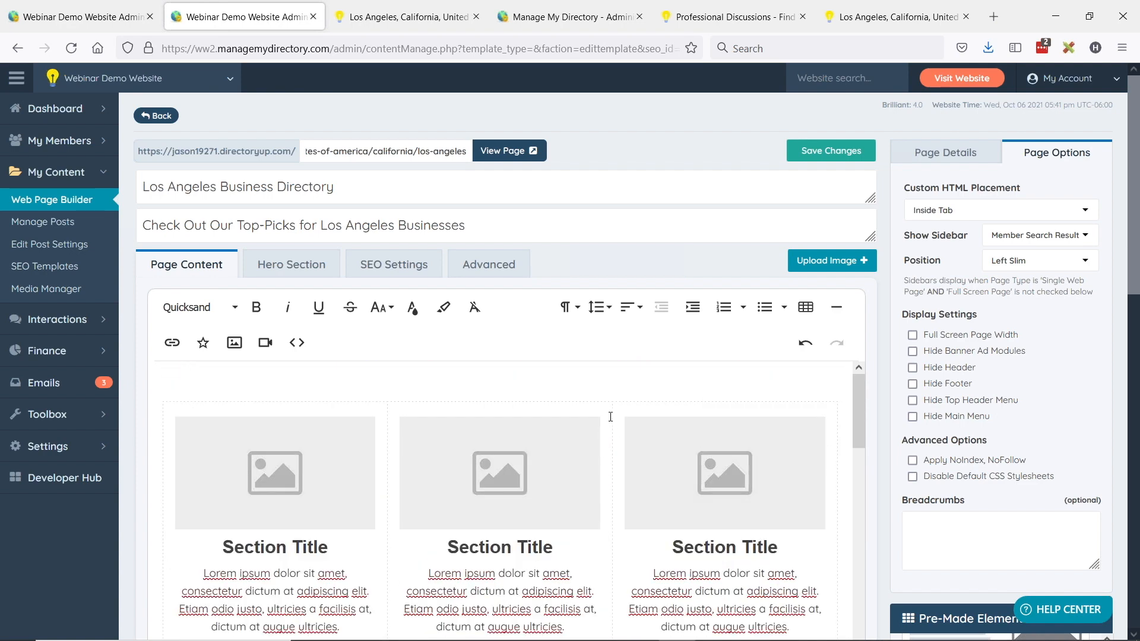
{"action": "left_click", "coordinate": [956, 212]}
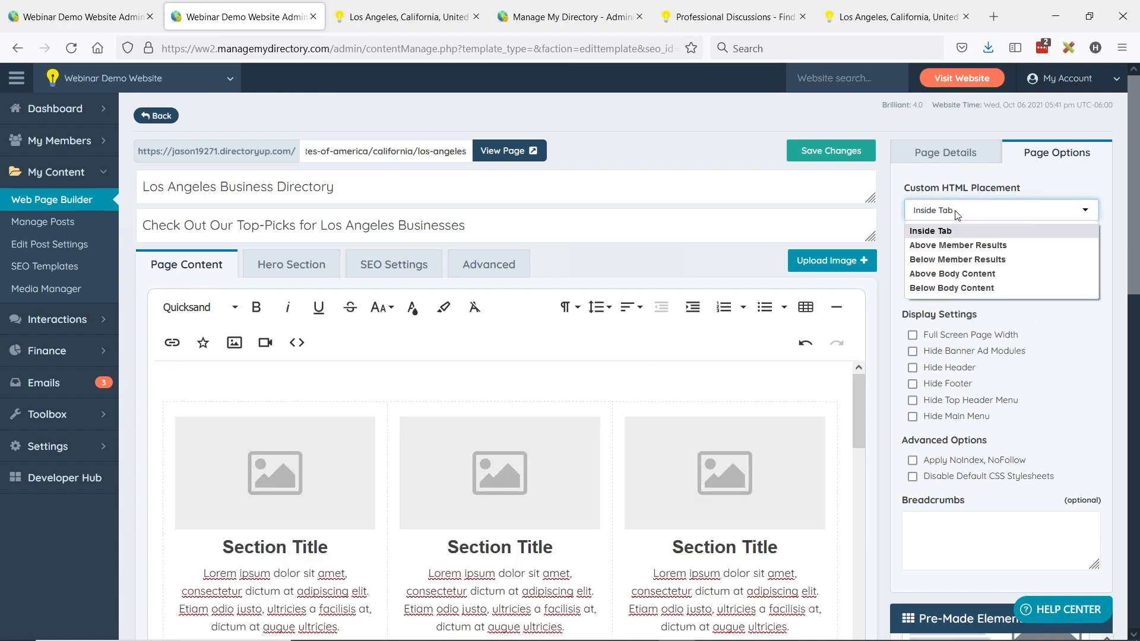
{"action": "left_click", "coordinate": [1005, 261]}
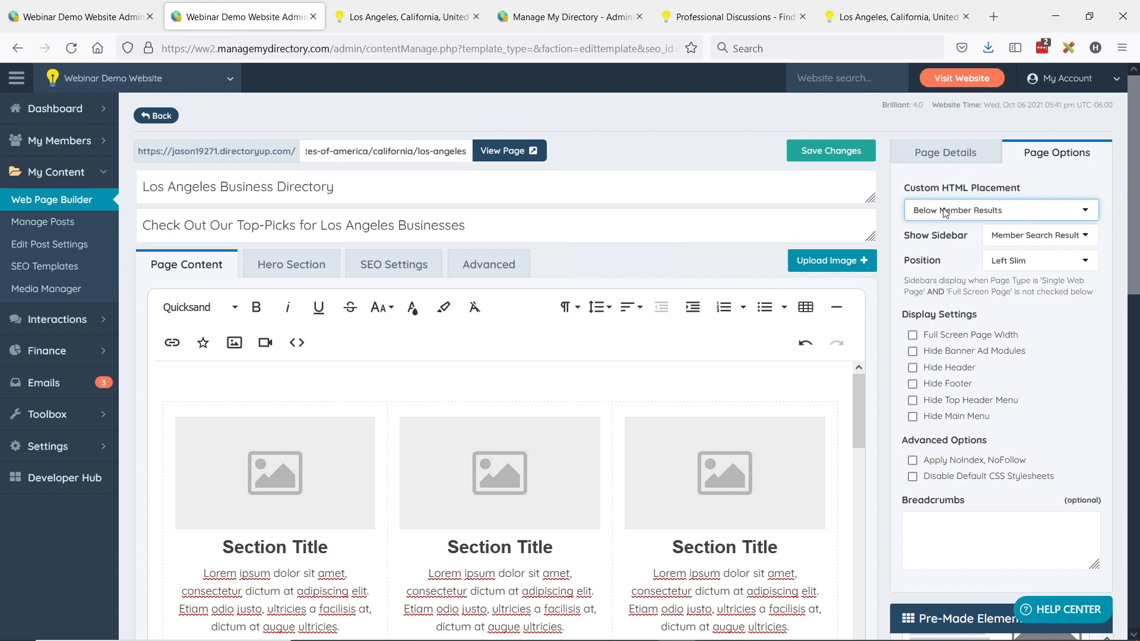
{"action": "left_click", "coordinate": [838, 152]}
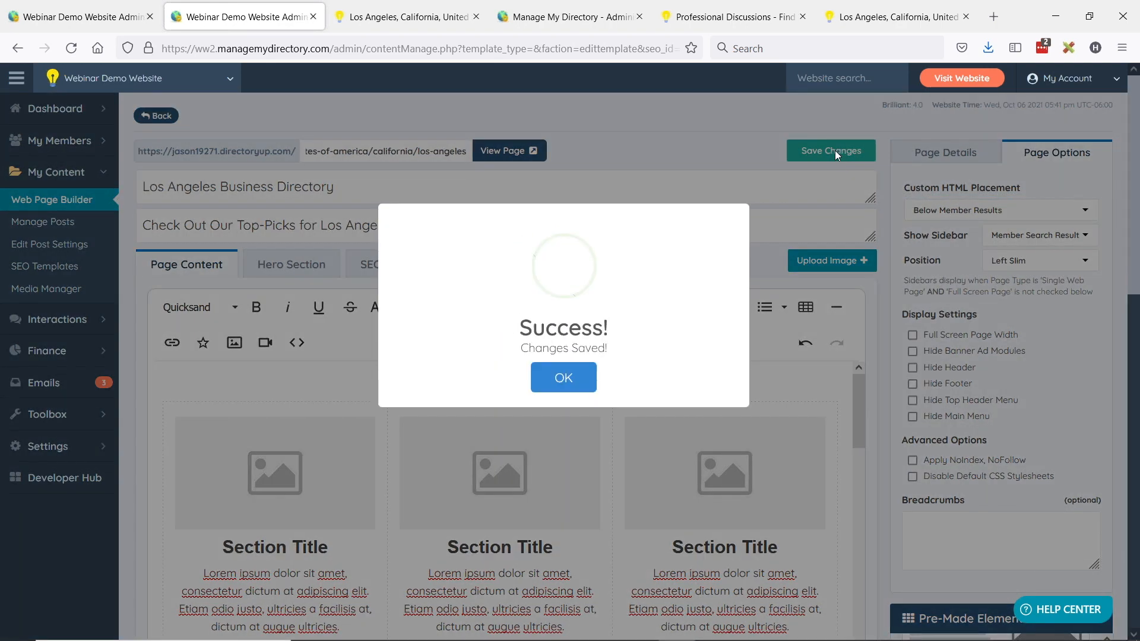
{"action": "left_click", "coordinate": [563, 380]}
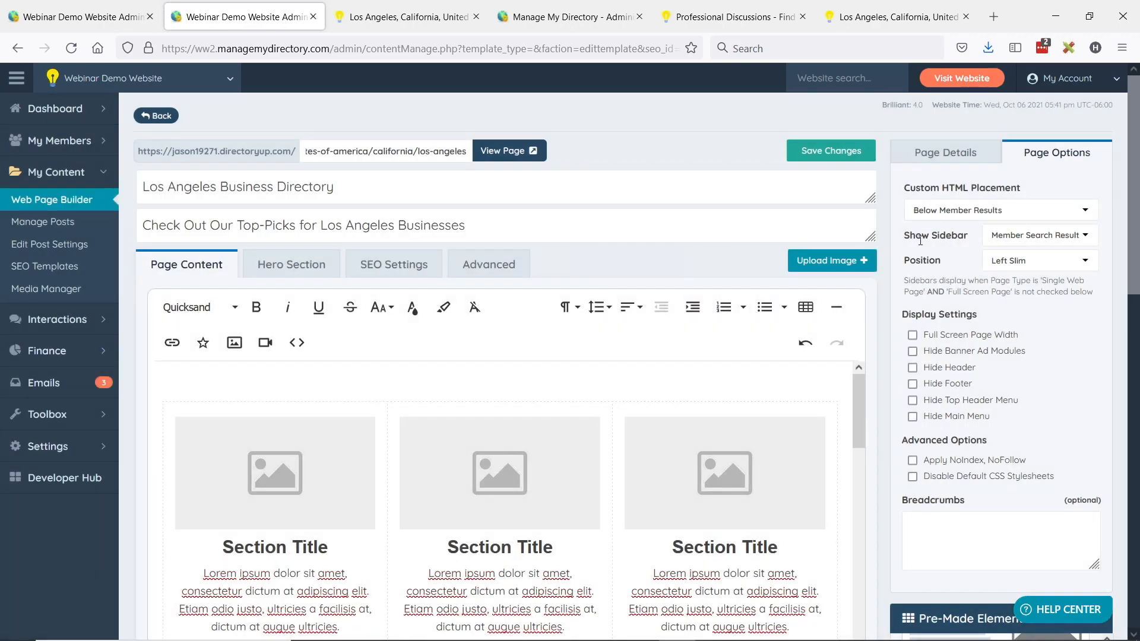
Step: Review the content in the editor and open the live Los Angeles page again in a duplicate browser tab
{"action": "scroll", "coordinate": [410, 416], "scroll_direction": "down", "scroll_amount": 10}
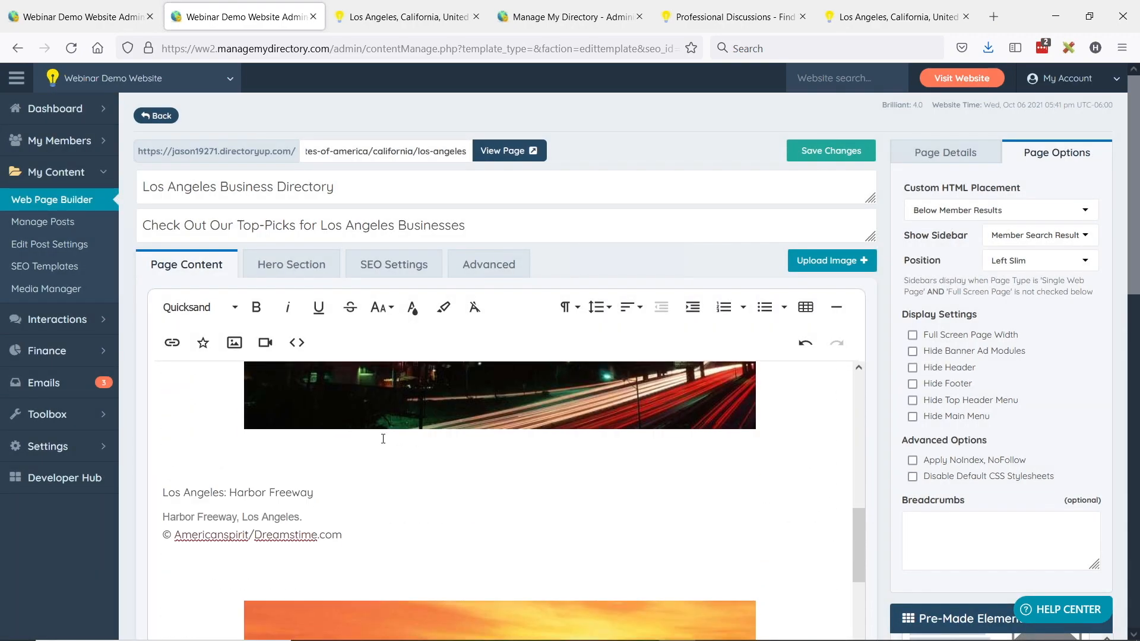
{"action": "scroll", "coordinate": [383, 439], "scroll_direction": "down", "scroll_amount": 4}
{"action": "scroll", "coordinate": [419, 458], "scroll_direction": "up", "scroll_amount": 12}
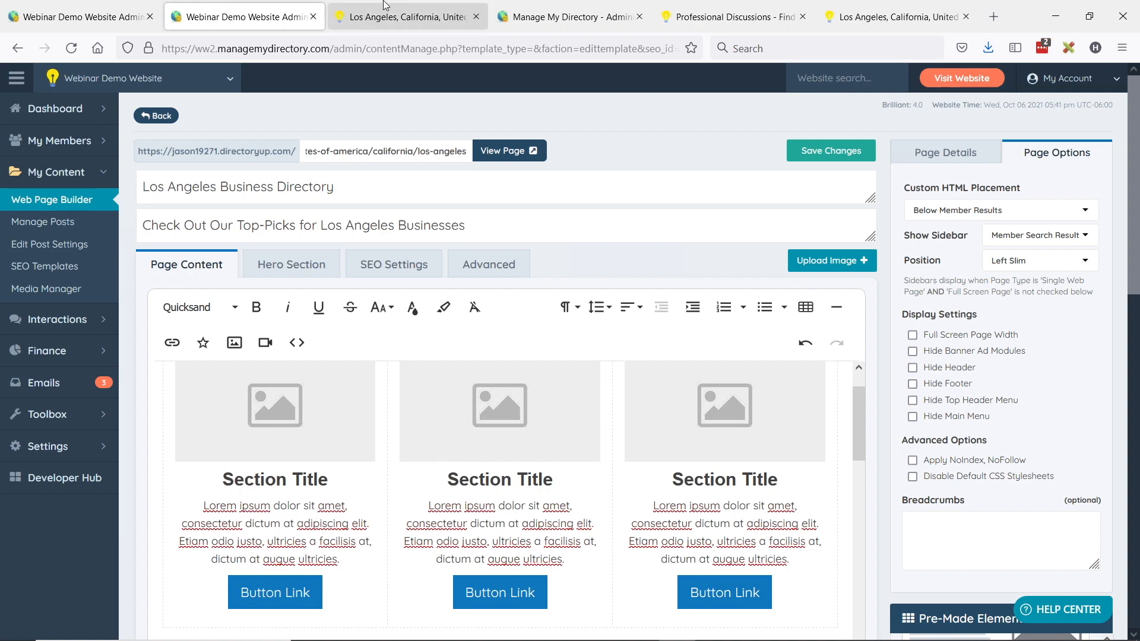
{"action": "left_click", "coordinate": [397, 16]}
{"action": "right_click", "coordinate": [360, 16]}
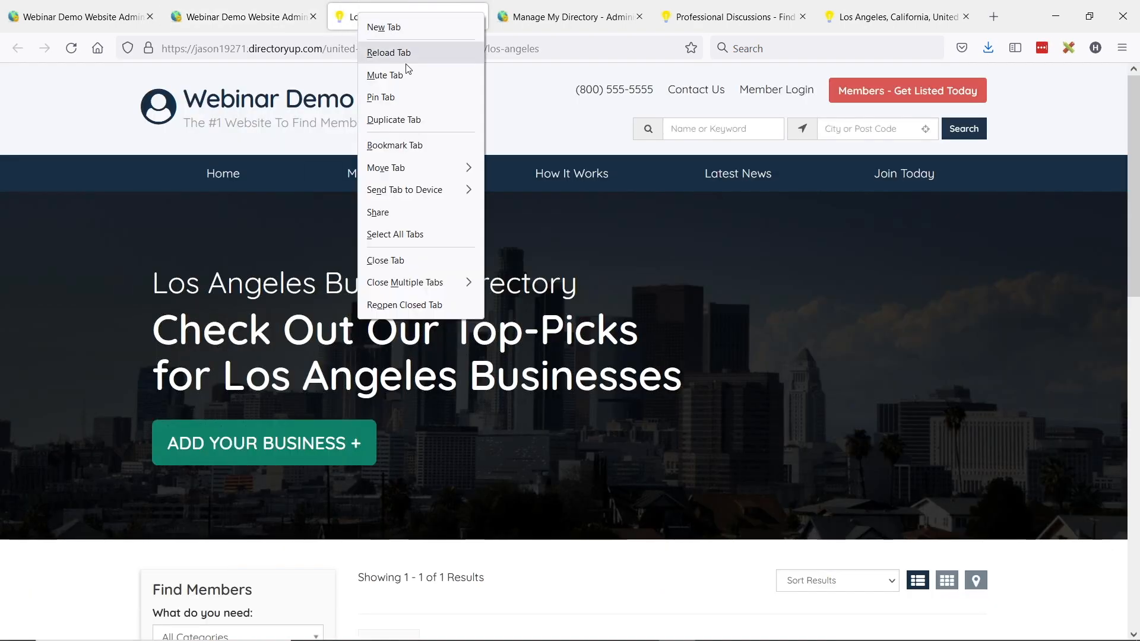
{"action": "left_click", "coordinate": [392, 121]}
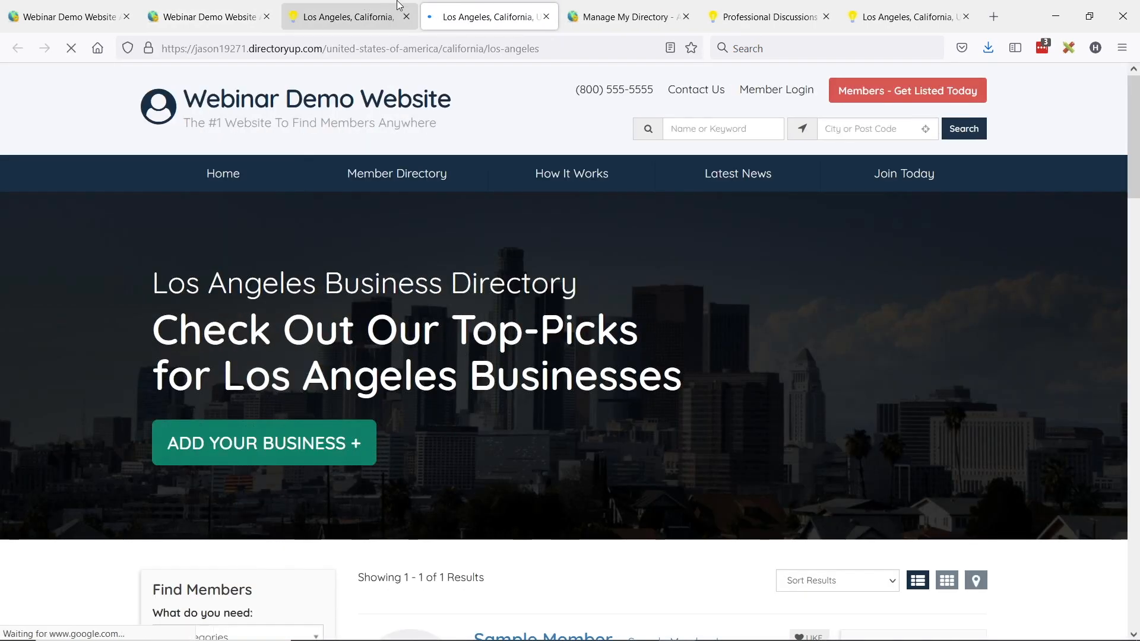
Step: Examine where the three-column section, city text, and images sit relative to the member results and sidebar on the live page
{"action": "scroll", "coordinate": [547, 330], "scroll_direction": "down", "scroll_amount": 3}
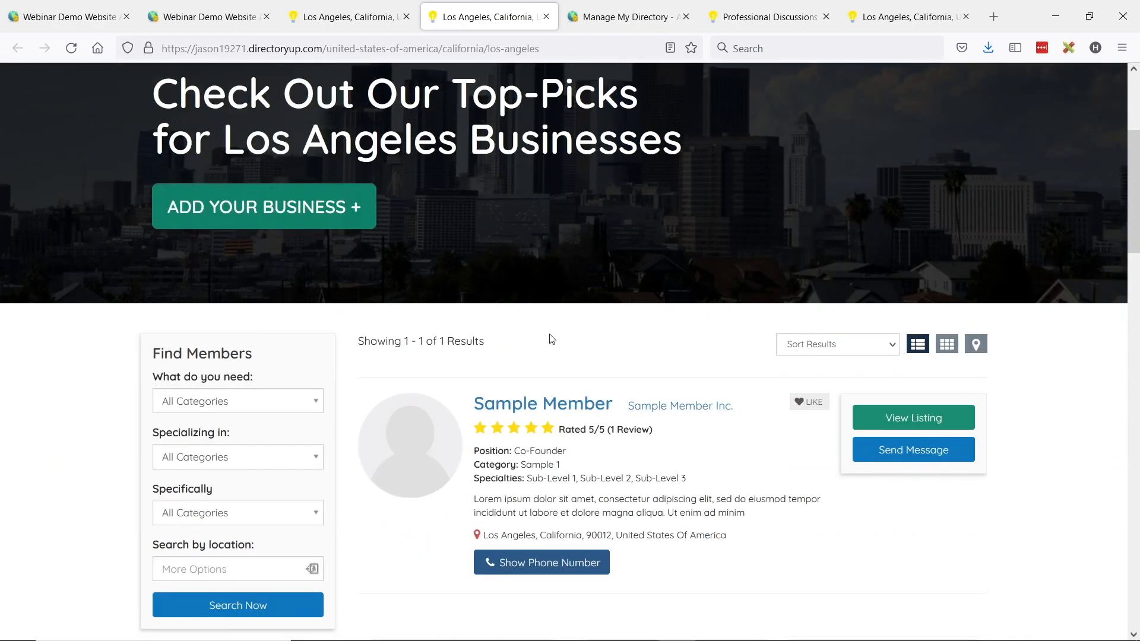
{"action": "scroll", "coordinate": [547, 336], "scroll_direction": "down", "scroll_amount": 6}
{"action": "scroll", "coordinate": [476, 301], "scroll_direction": "down", "scroll_amount": 10}
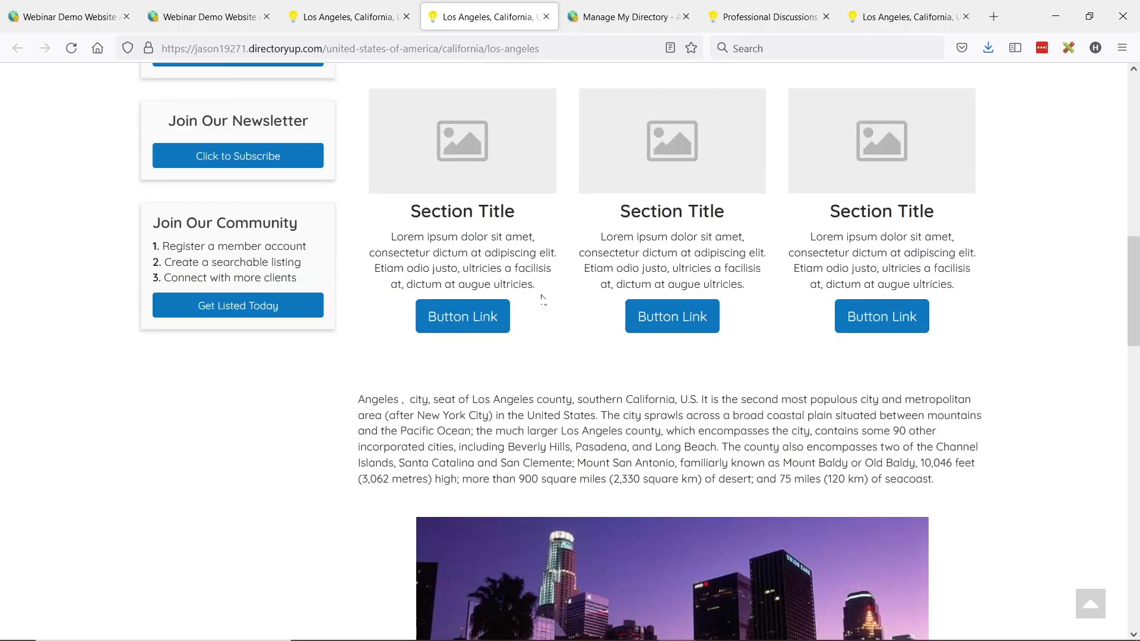
{"action": "scroll", "coordinate": [707, 283], "scroll_direction": "down", "scroll_amount": 5}
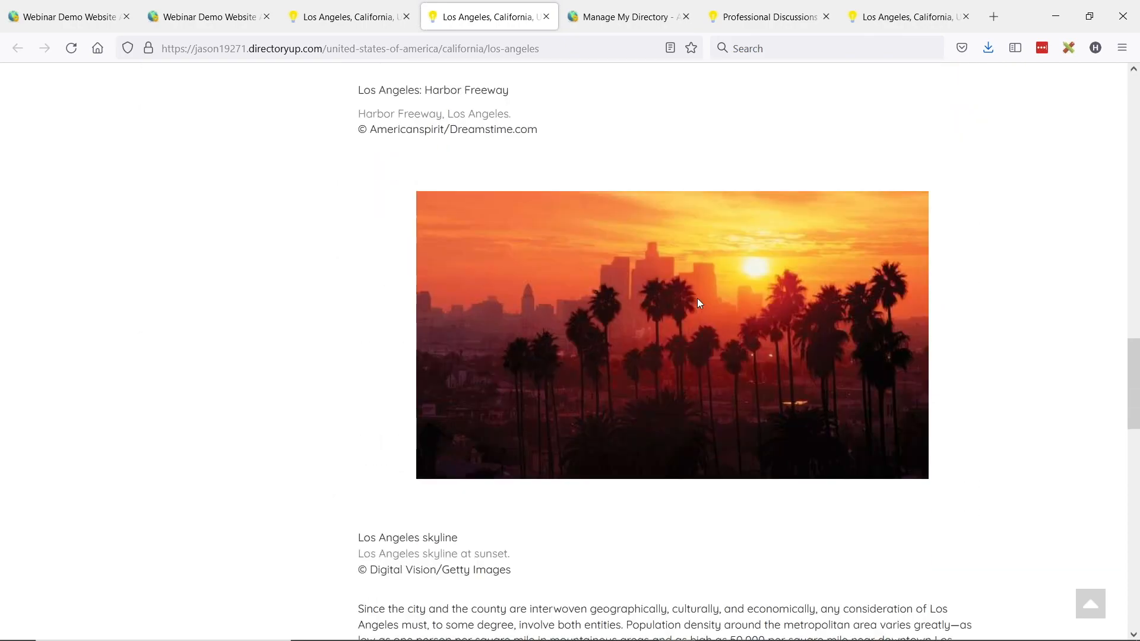
{"action": "scroll", "coordinate": [695, 305], "scroll_direction": "up", "scroll_amount": 20}
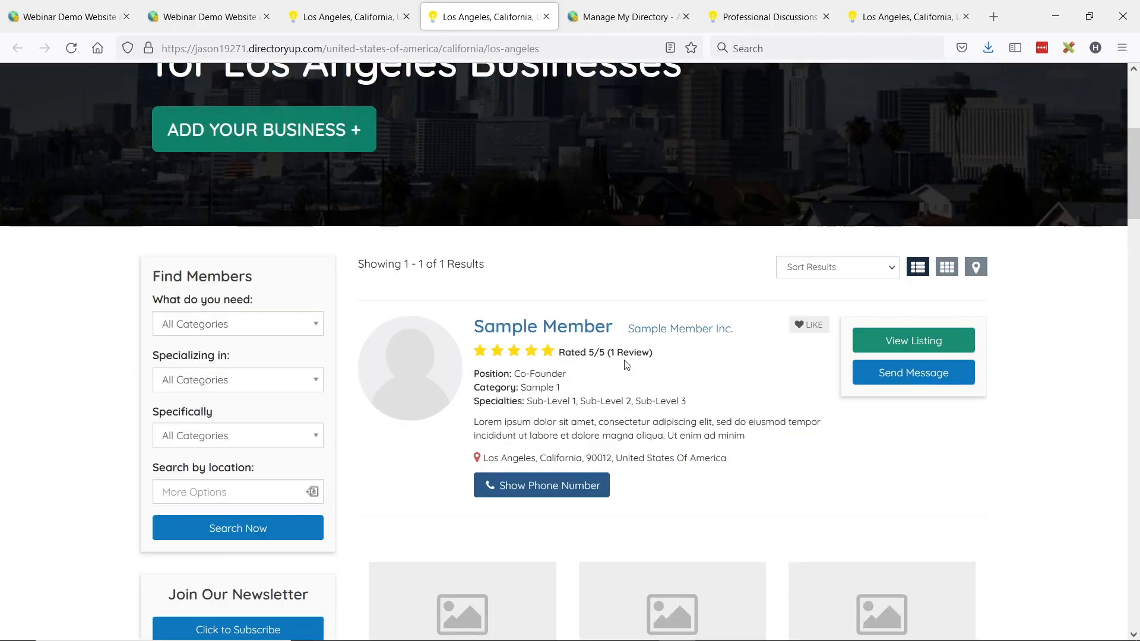
{"action": "scroll", "coordinate": [507, 300], "scroll_direction": "down", "scroll_amount": 2}
{"action": "scroll", "coordinate": [507, 300], "scroll_direction": "down", "scroll_amount": 7}
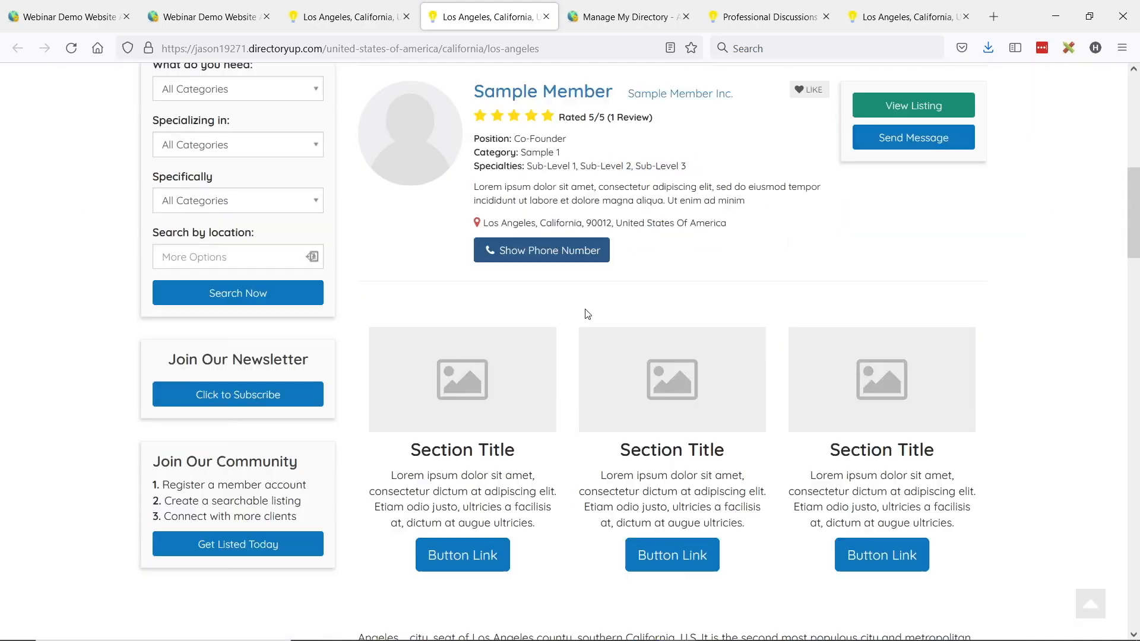
{"action": "scroll", "coordinate": [651, 316], "scroll_direction": "down", "scroll_amount": 4}
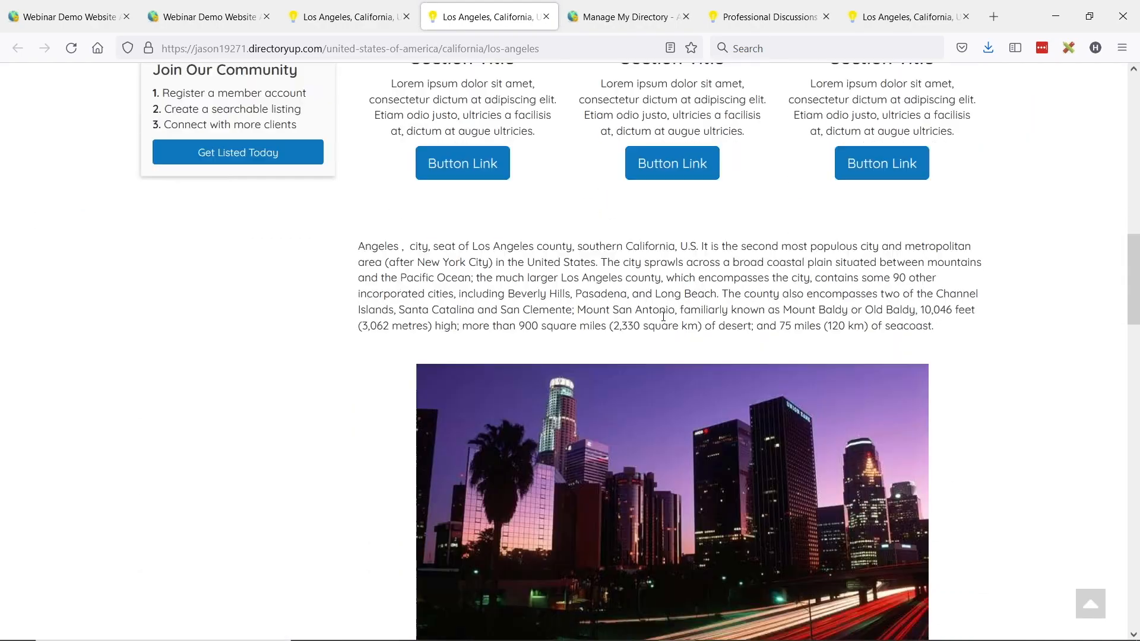
{"action": "scroll", "coordinate": [668, 324], "scroll_direction": "up", "scroll_amount": 5}
{"action": "scroll", "coordinate": [504, 173], "scroll_direction": "up", "scroll_amount": 6}
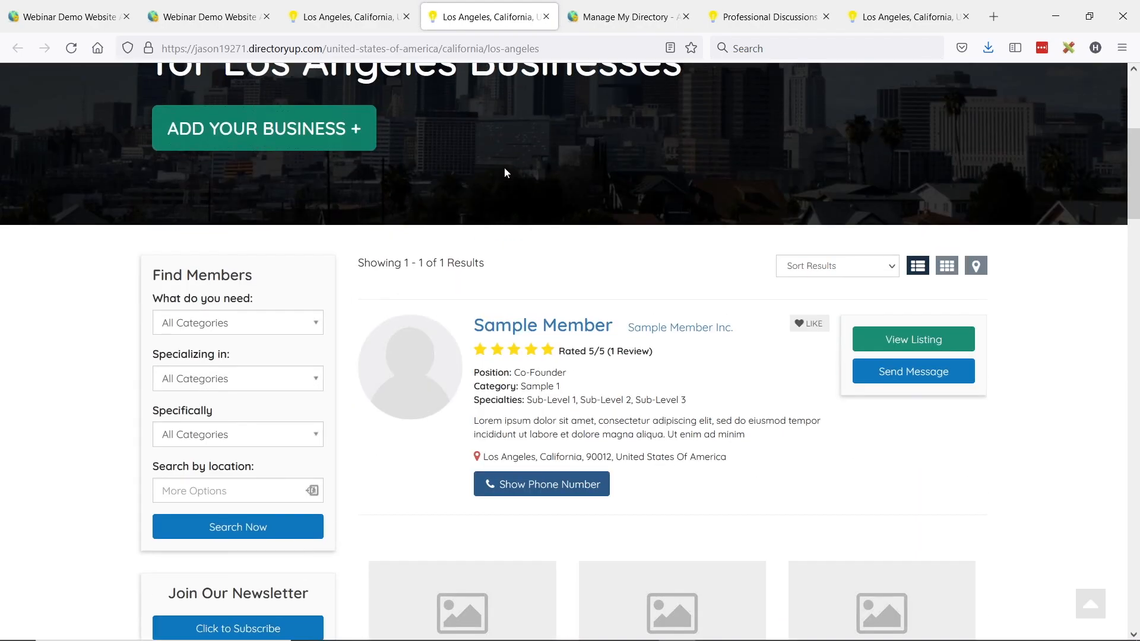
{"action": "scroll", "coordinate": [542, 180], "scroll_direction": "down", "scroll_amount": 2}
{"action": "scroll", "coordinate": [541, 180], "scroll_direction": "down", "scroll_amount": 1}
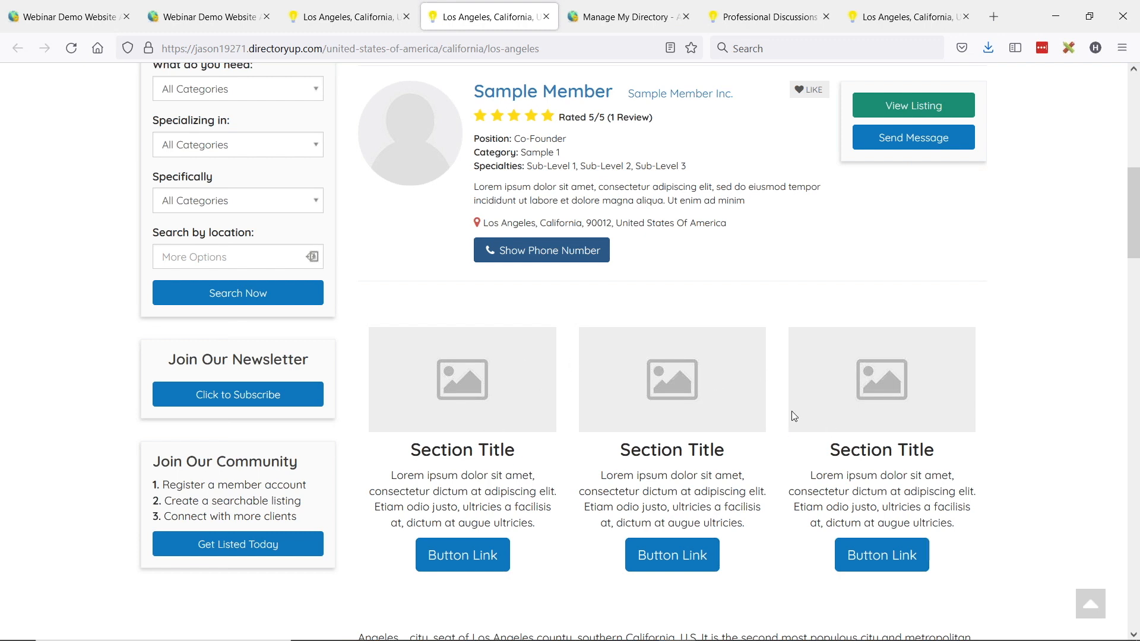
{"action": "scroll", "coordinate": [955, 369], "scroll_direction": "up", "scroll_amount": 2}
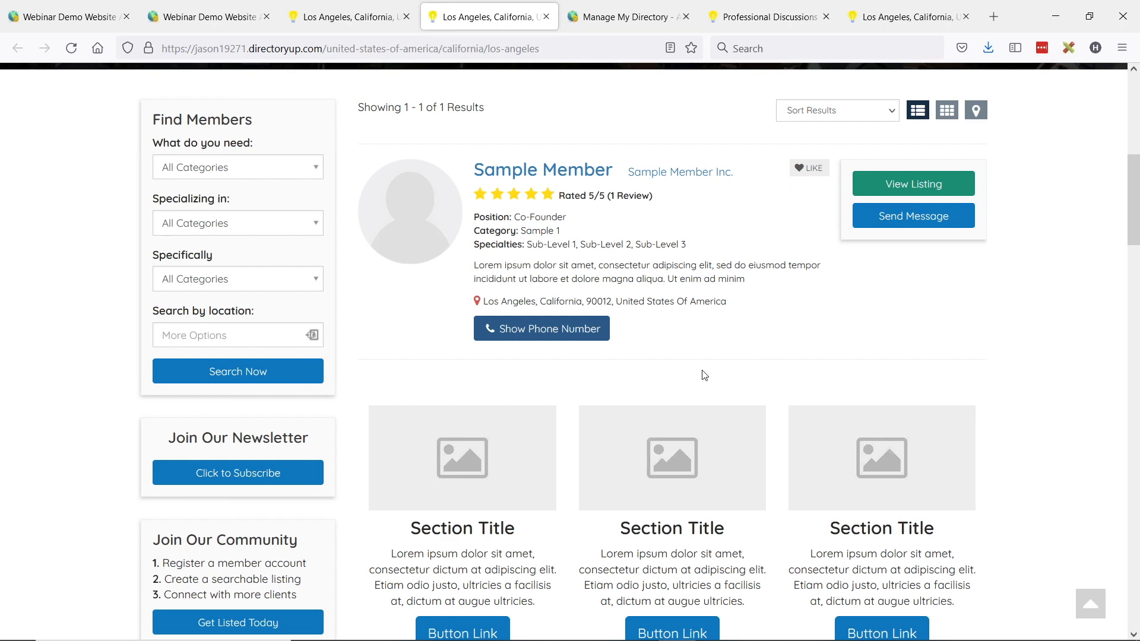
{"action": "scroll", "coordinate": [700, 350], "scroll_direction": "down", "scroll_amount": 1}
{"action": "scroll", "coordinate": [882, 439], "scroll_direction": "down", "scroll_amount": 2}
{"action": "scroll", "coordinate": [882, 440], "scroll_direction": "up", "scroll_amount": 2}
{"action": "scroll", "coordinate": [720, 402], "scroll_direction": "down", "scroll_amount": 2}
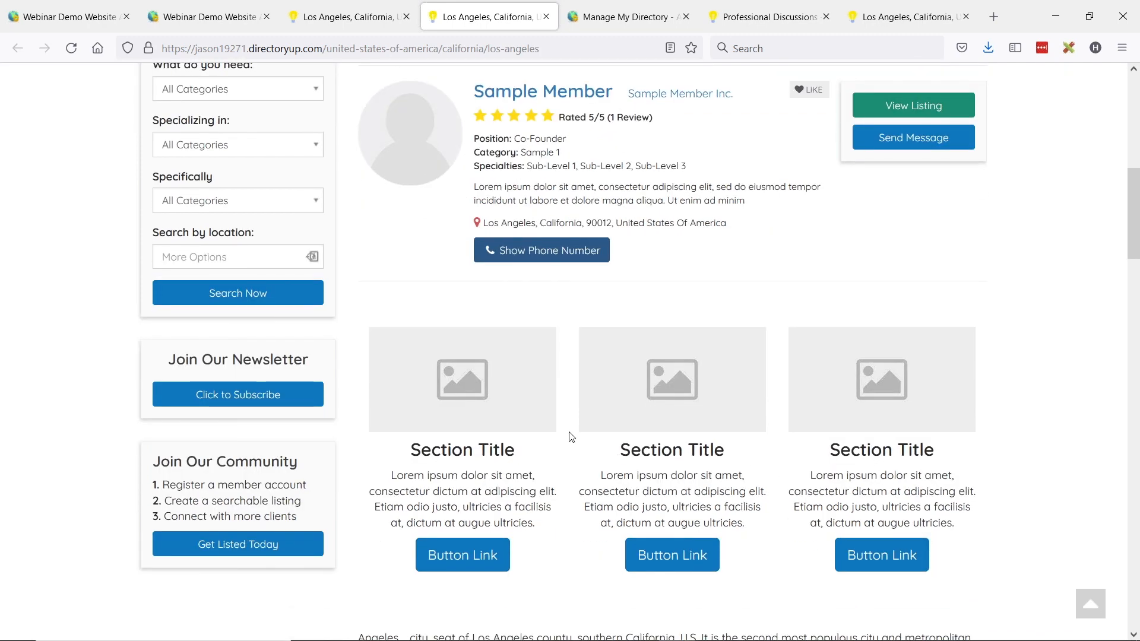
{"action": "scroll", "coordinate": [570, 437], "scroll_direction": "up", "scroll_amount": 14}
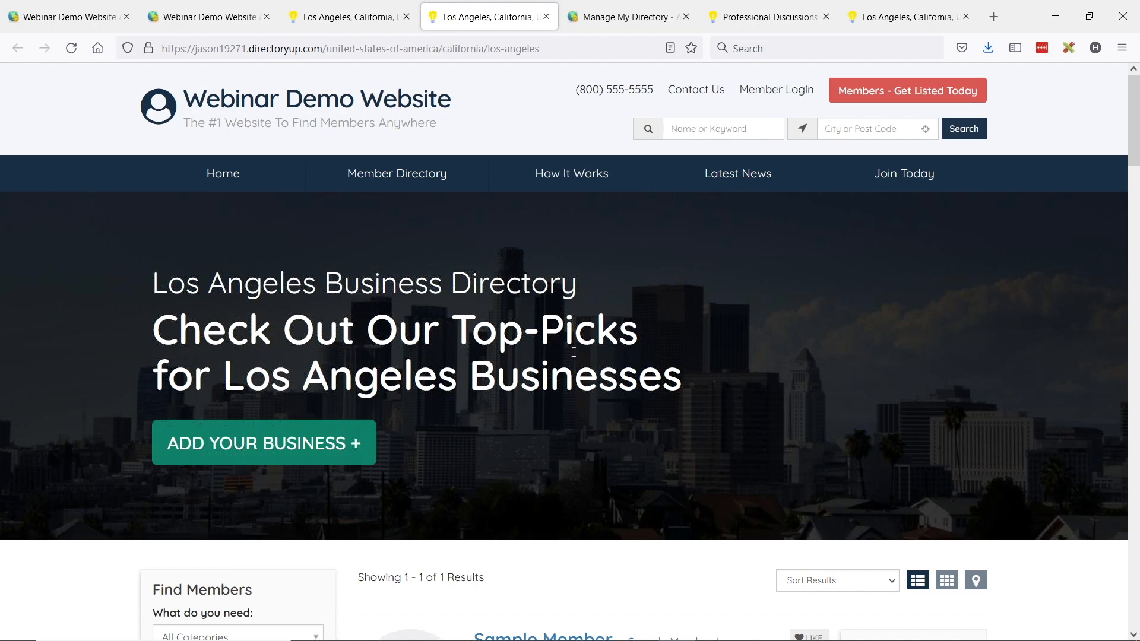
Step: Search the Web Page Builder's page list for "dis" and open the live /discussions page from its permalink
{"action": "scroll", "coordinate": [631, 379], "scroll_direction": "down", "scroll_amount": 8}
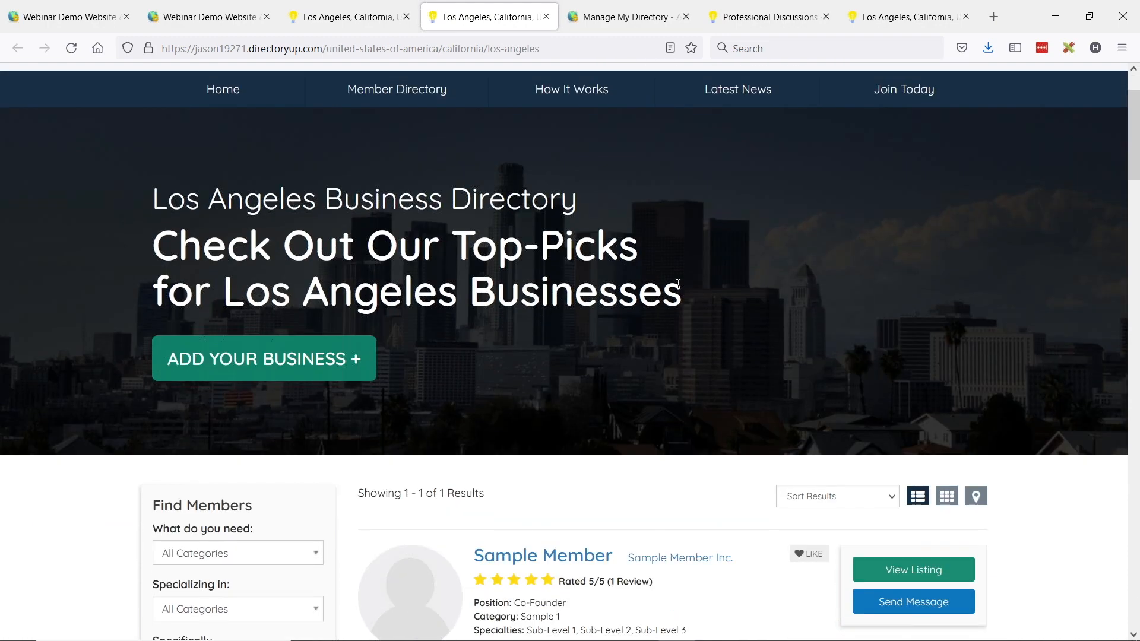
{"action": "scroll", "coordinate": [631, 378], "scroll_direction": "up", "scroll_amount": 8}
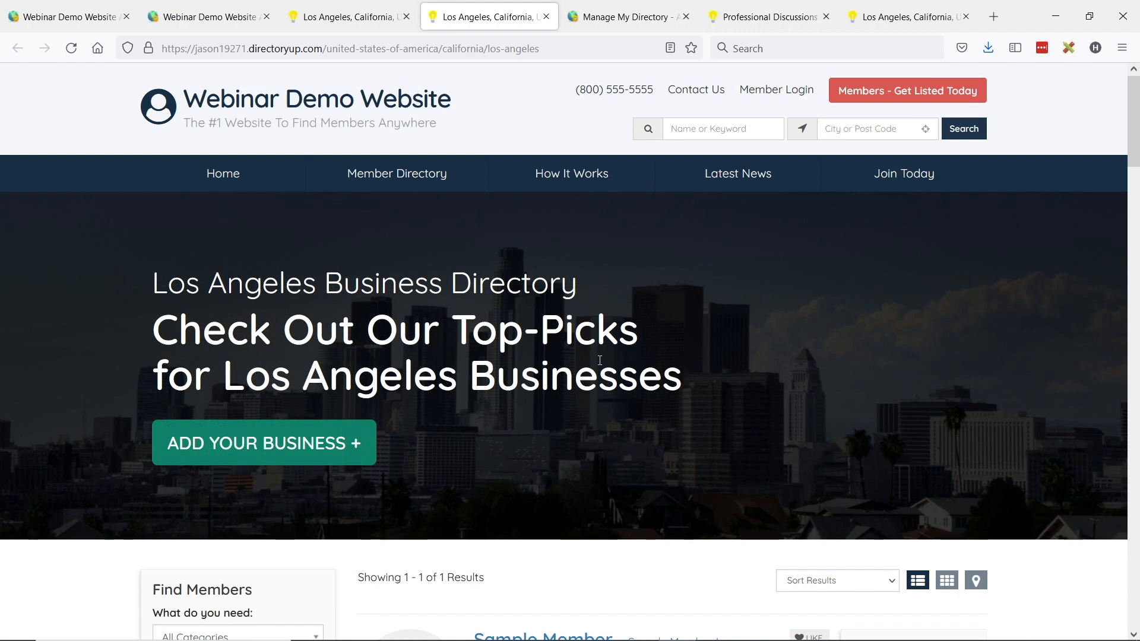
{"action": "key", "text": "ctrl+1"}
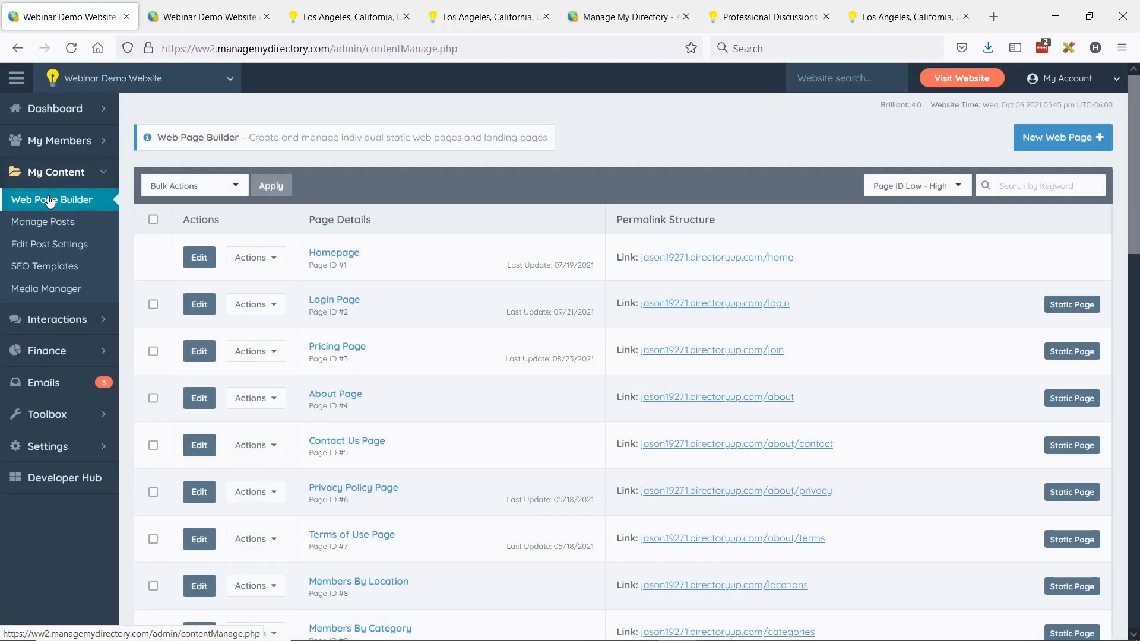
{"action": "left_click", "coordinate": [1046, 184]}
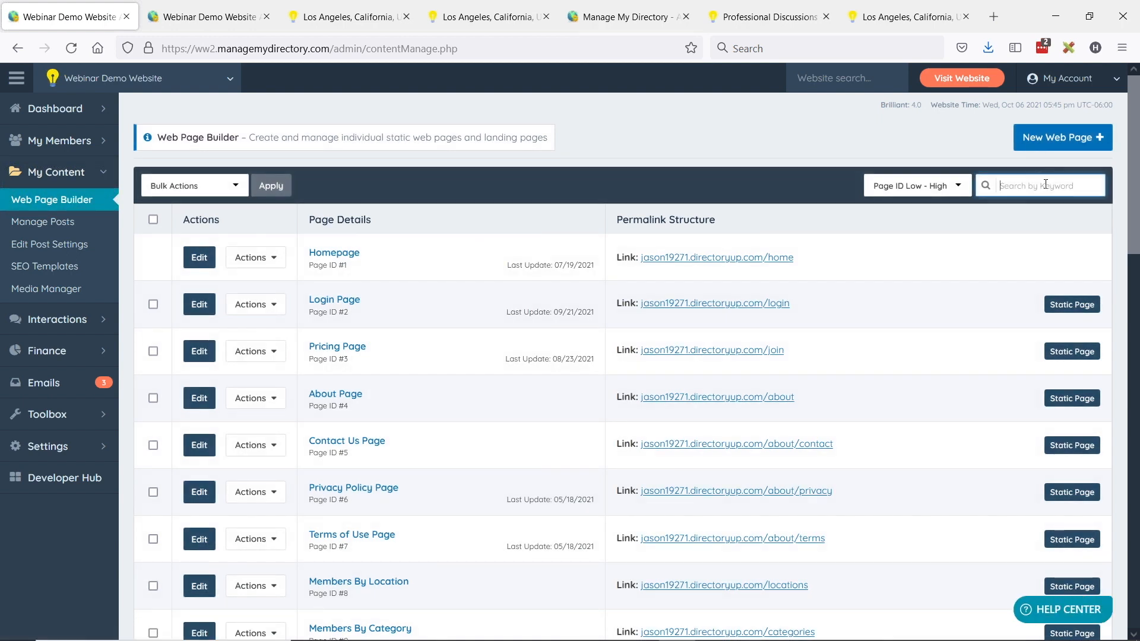
{"action": "type", "text": "dis"}
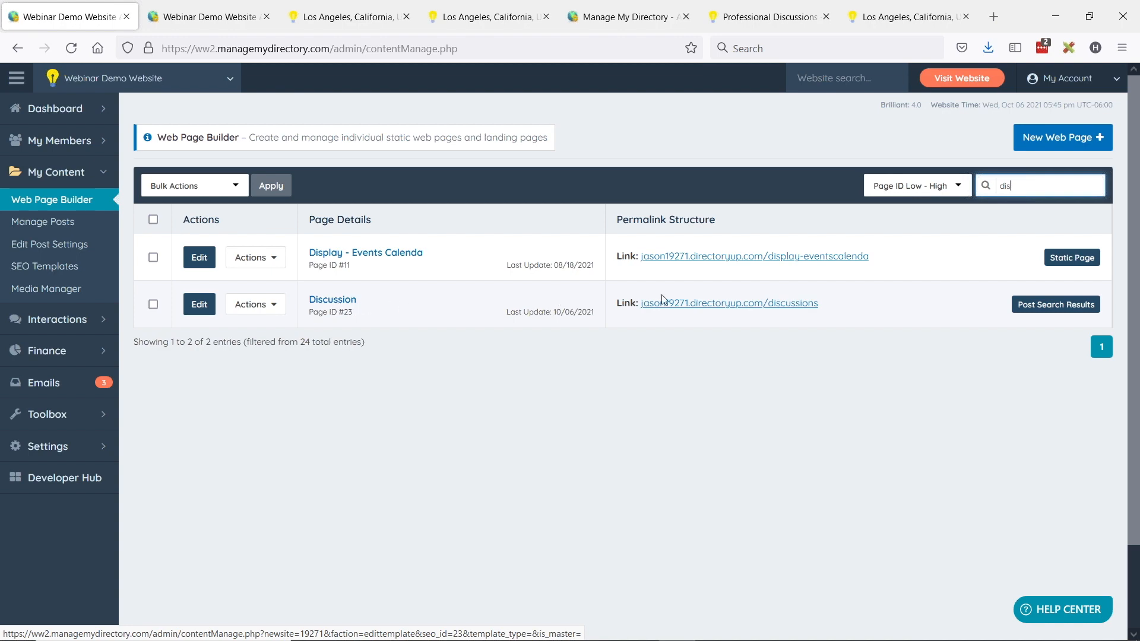
{"action": "left_click", "coordinate": [771, 307]}
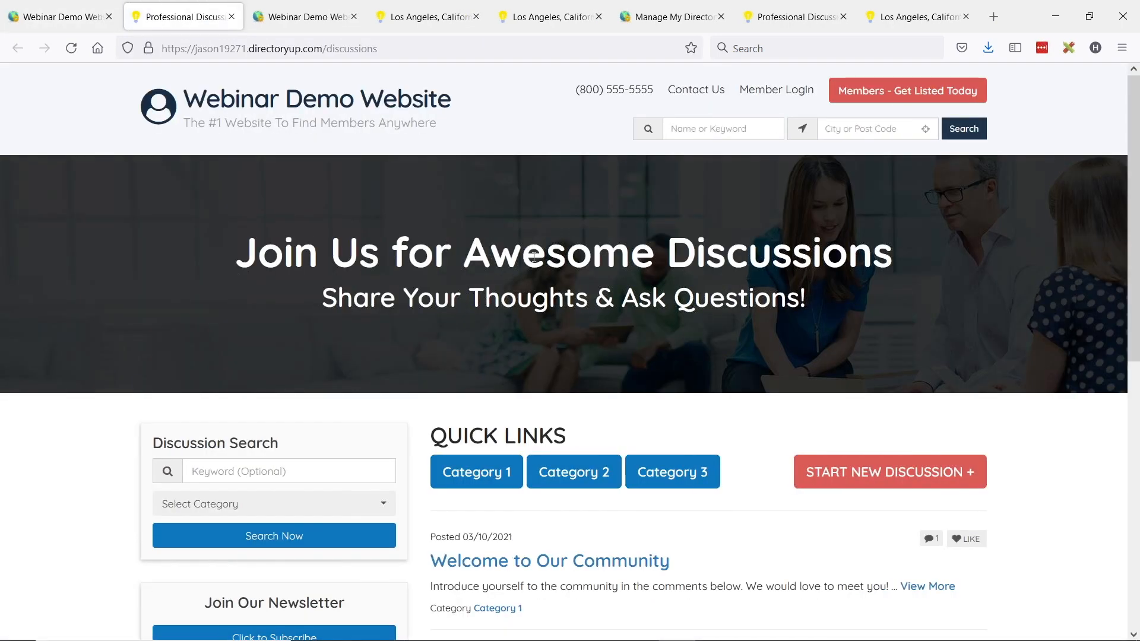
Step: Examine the live Discussion page's hero titles, search sidebar, category quick links, and the discussion results beneath them
{"action": "scroll", "coordinate": [677, 220], "scroll_direction": "down", "scroll_amount": 2}
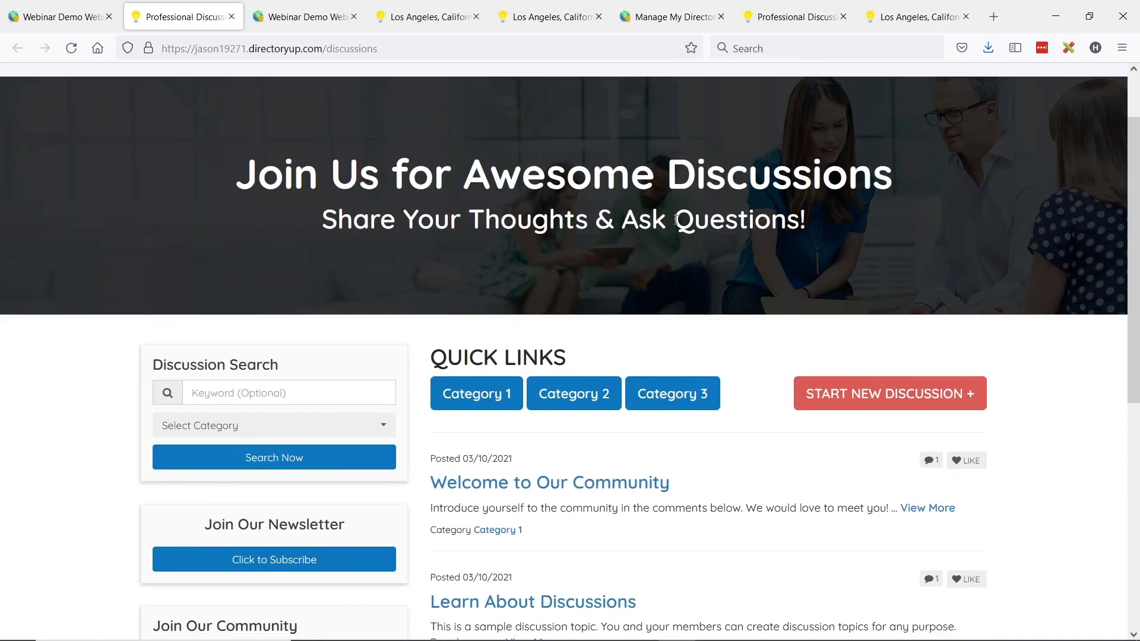
{"action": "scroll", "coordinate": [677, 220], "scroll_direction": "up", "scroll_amount": 2}
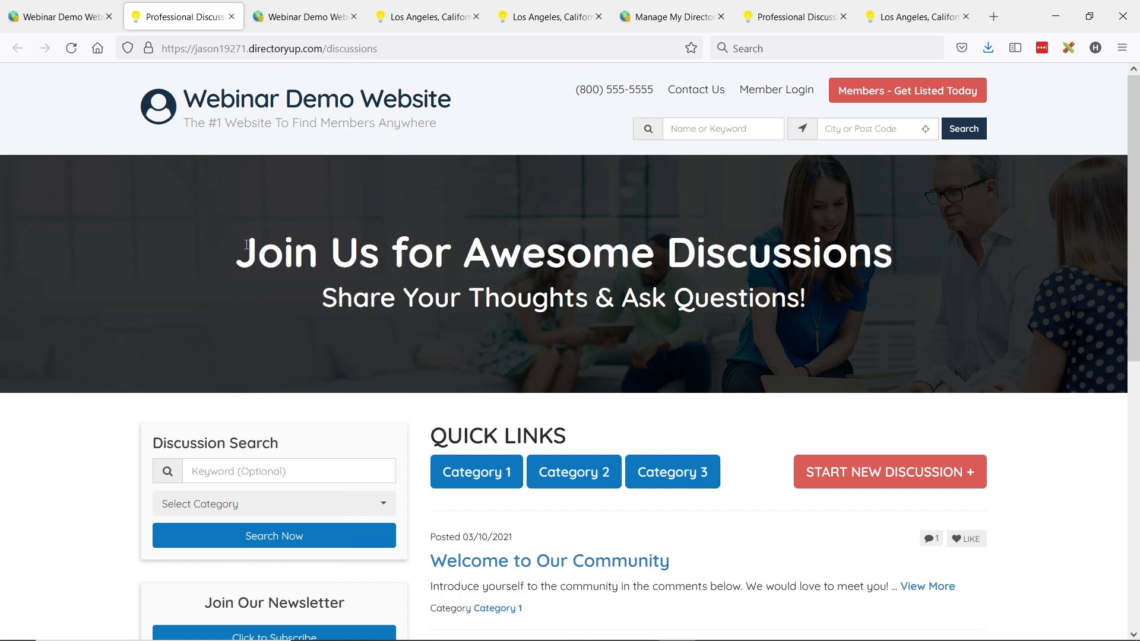
{"action": "left_click_drag", "start_coordinate": [241, 248], "coordinate": [903, 249]}
{"action": "left_click", "coordinate": [600, 253]}
{"action": "scroll", "coordinate": [565, 200], "scroll_direction": "down", "scroll_amount": 2}
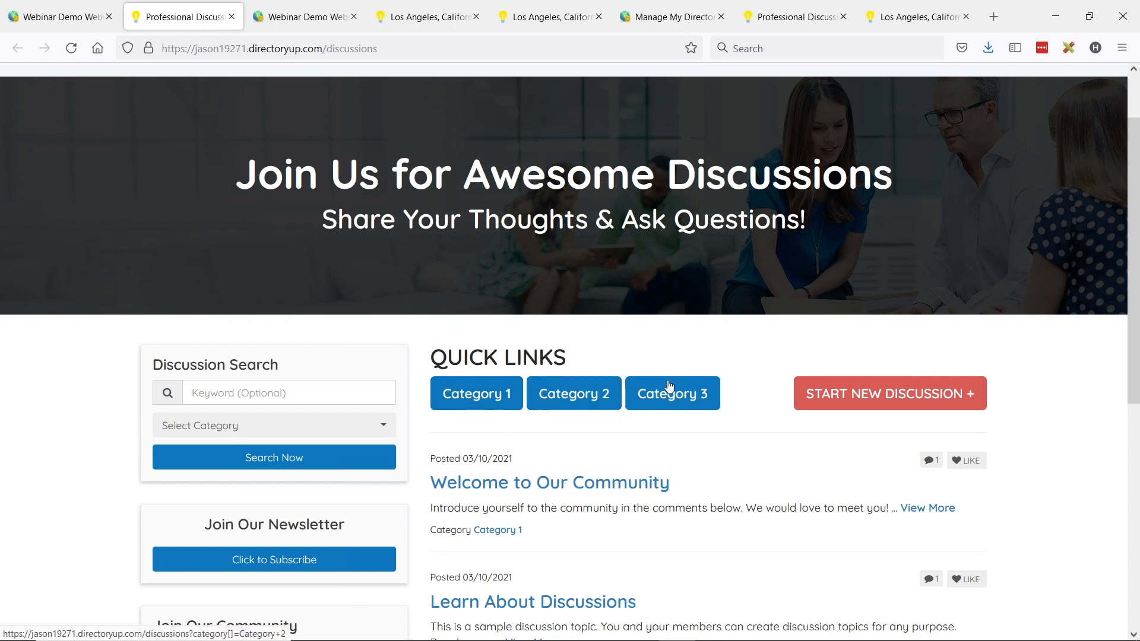
{"action": "scroll", "coordinate": [593, 315], "scroll_direction": "down", "scroll_amount": 2}
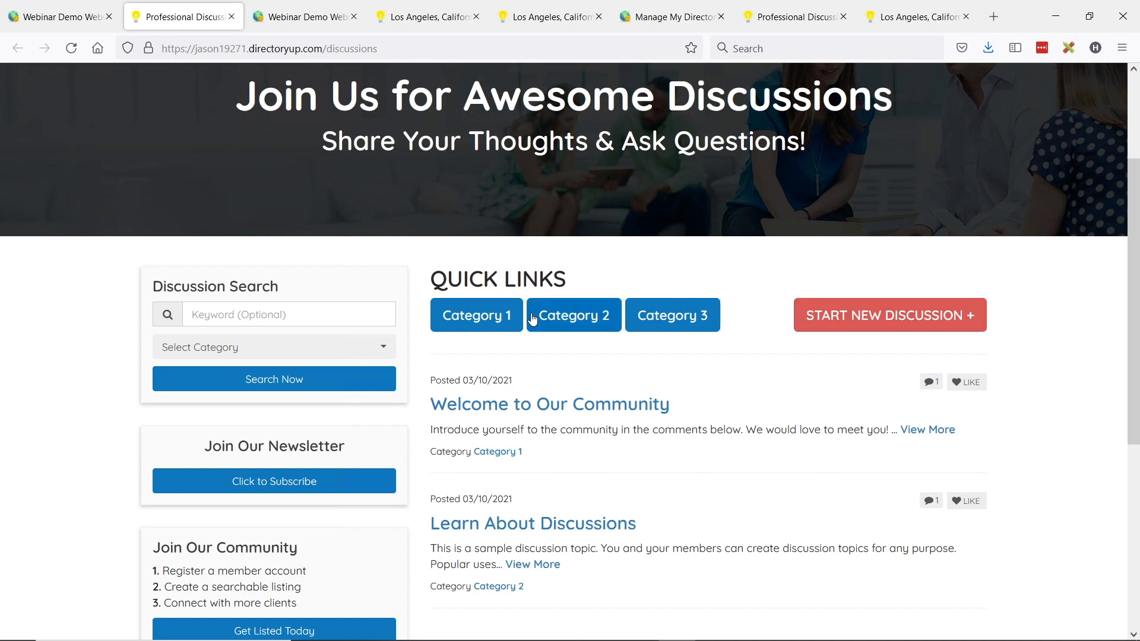
{"action": "scroll", "coordinate": [672, 340], "scroll_direction": "up", "scroll_amount": 2}
{"action": "scroll", "coordinate": [680, 338], "scroll_direction": "up", "scroll_amount": 1}
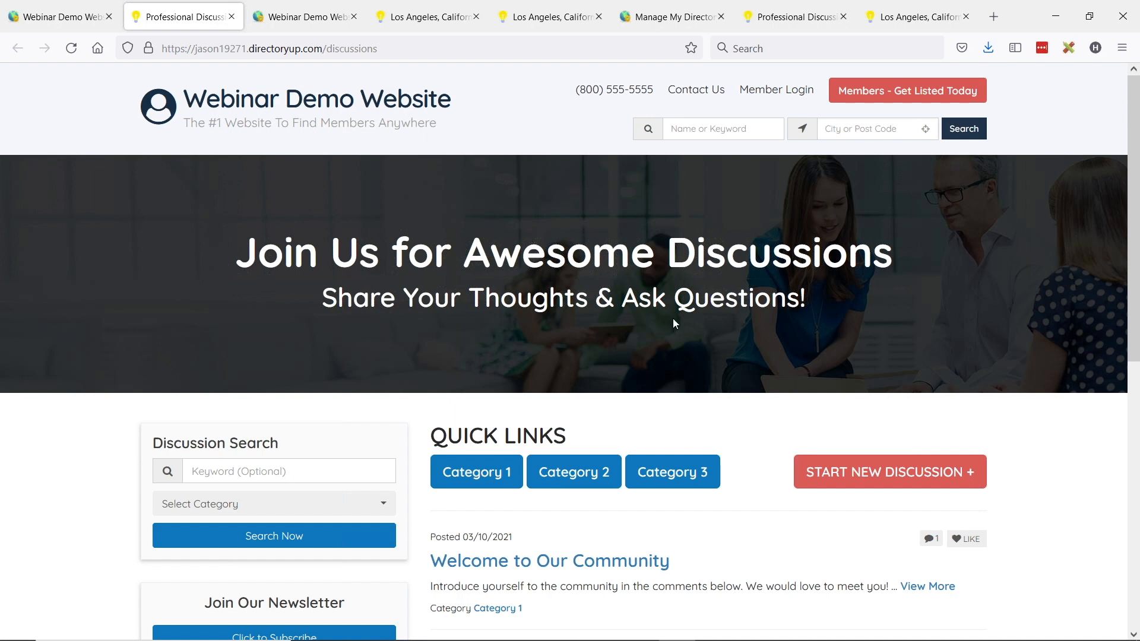
Step: Start a new web page with the internal name Events and set its page type to Post Search Results
{"action": "left_click", "coordinate": [63, 24]}
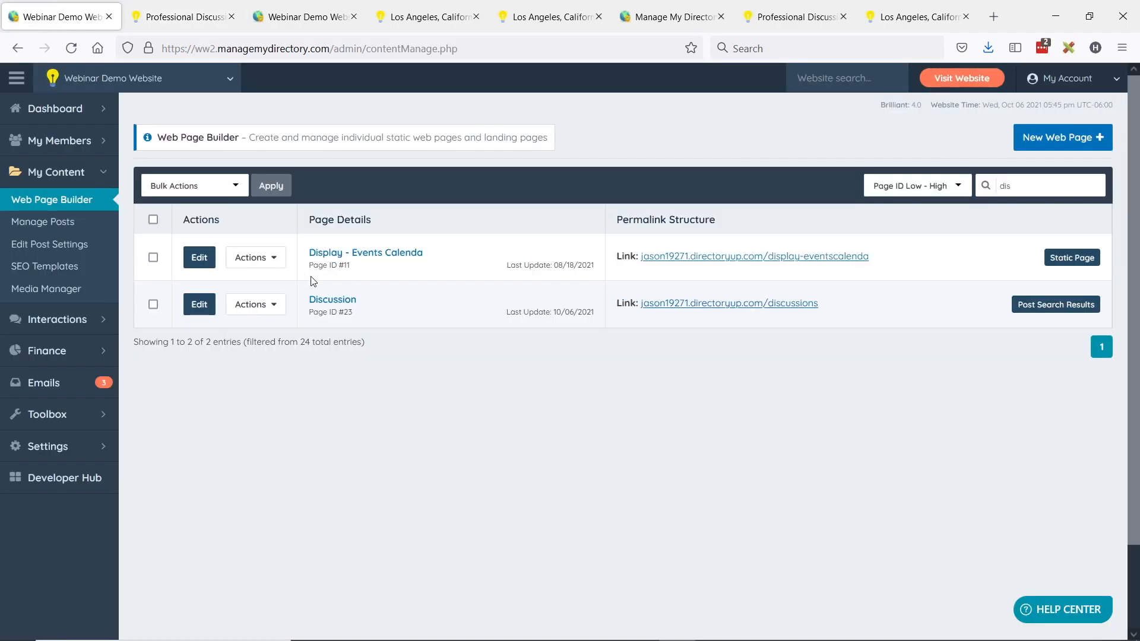
{"action": "left_click", "coordinate": [1062, 147]}
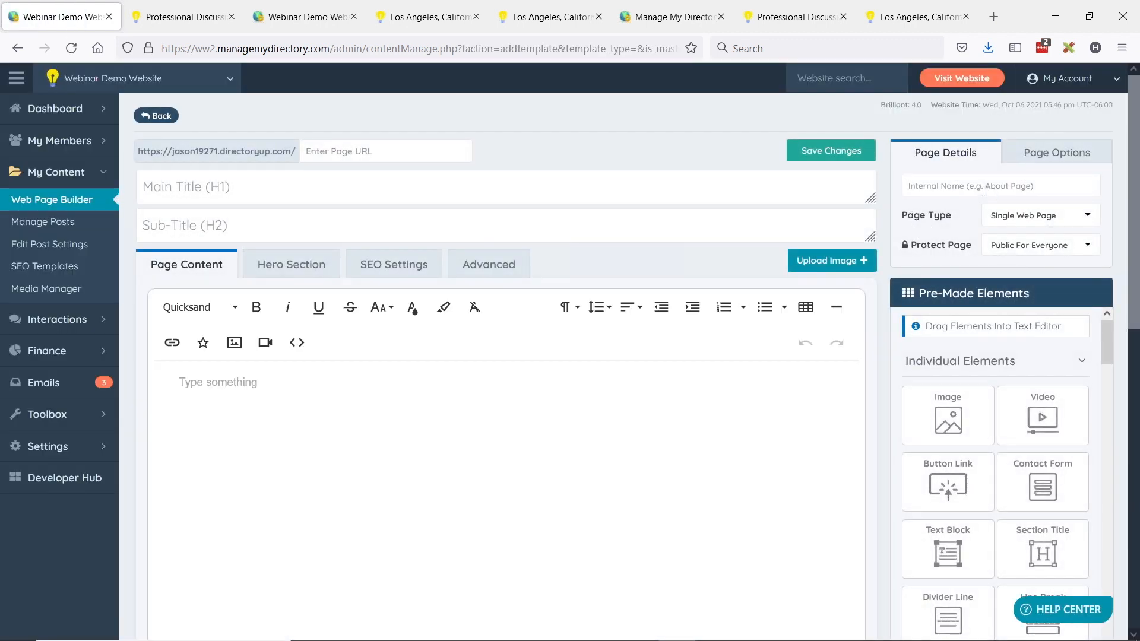
{"action": "left_click", "coordinate": [984, 191]}
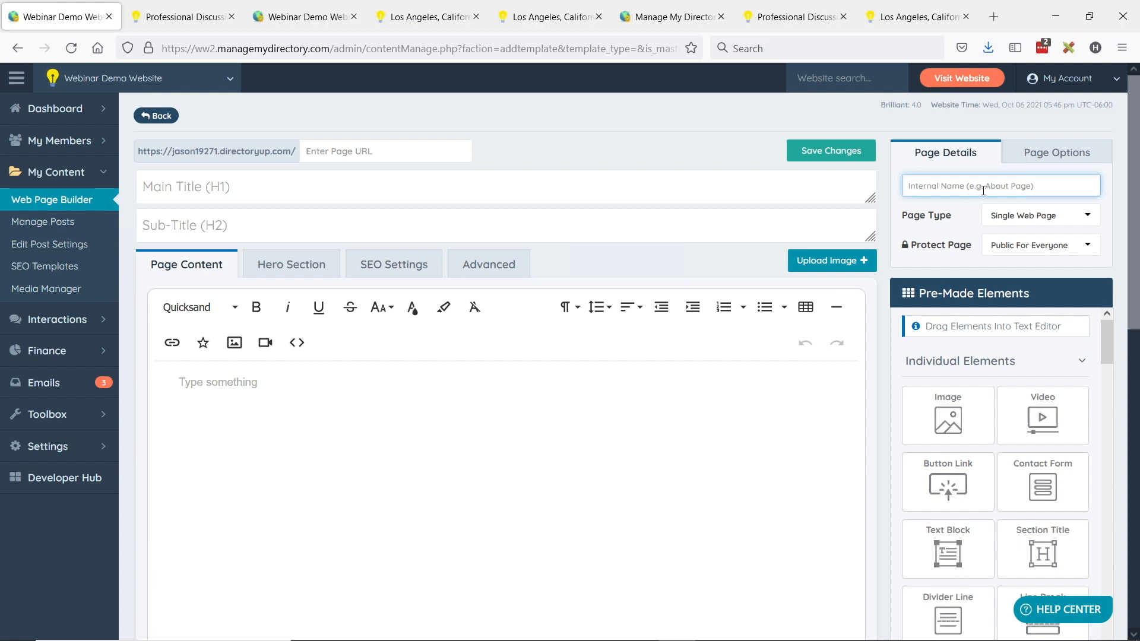
{"action": "type", "text": "Events"}
{"action": "left_click_drag", "start_coordinate": [901, 215], "coordinate": [996, 227]}
{"action": "left_click", "coordinate": [1062, 217]}
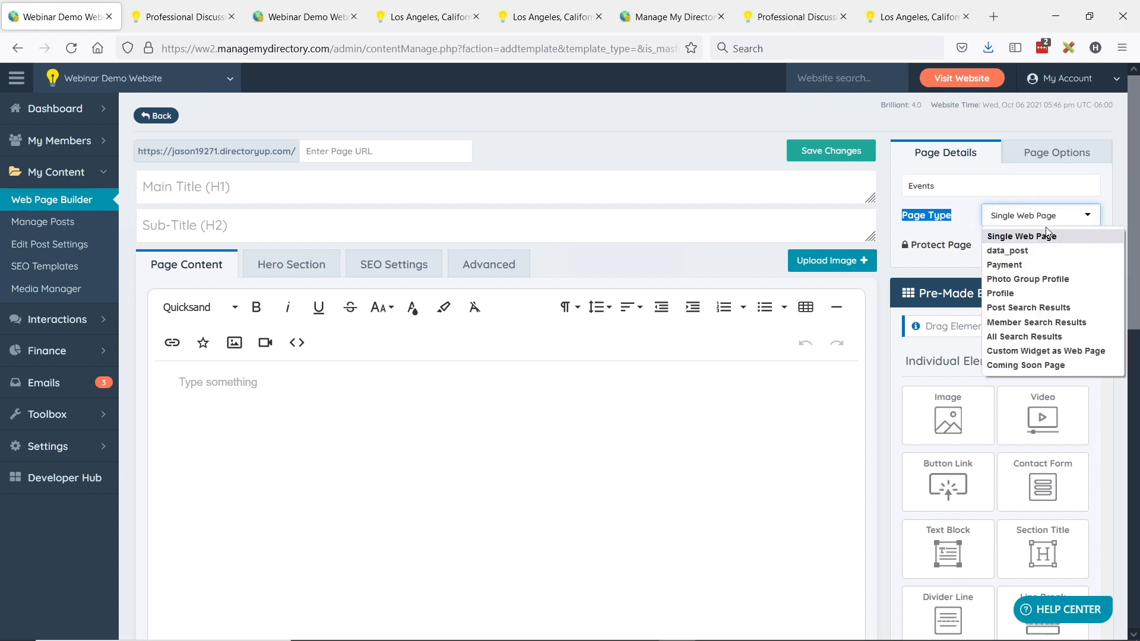
{"action": "left_click", "coordinate": [1018, 308]}
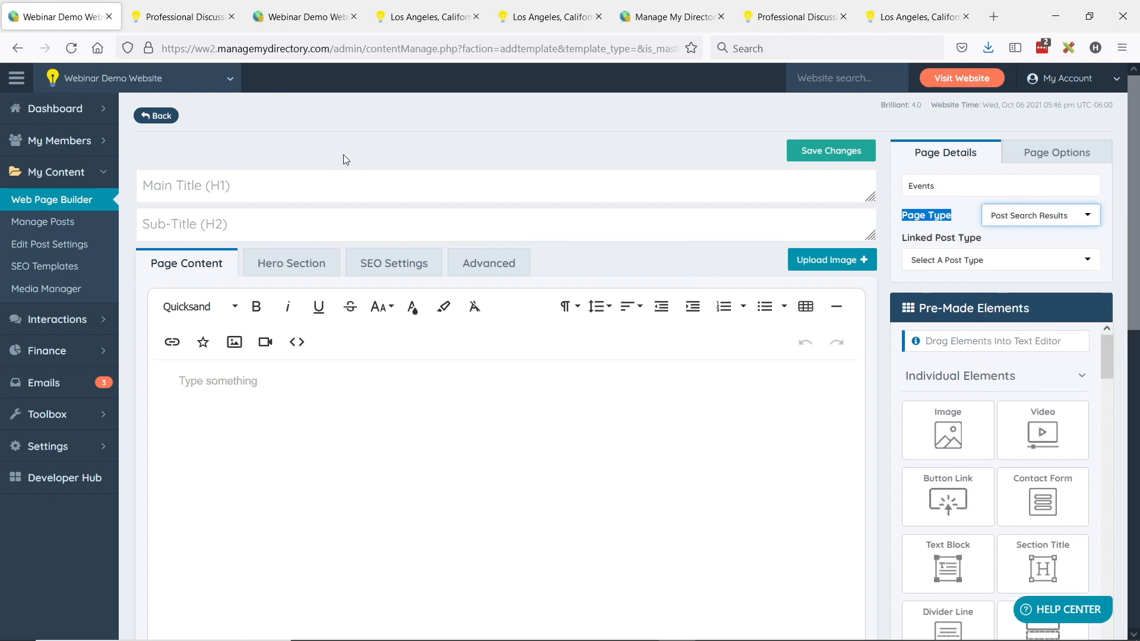
Step: Link the new page to the Event (/events) post type and set its target category to Category 1
{"action": "left_click", "coordinate": [914, 224]}
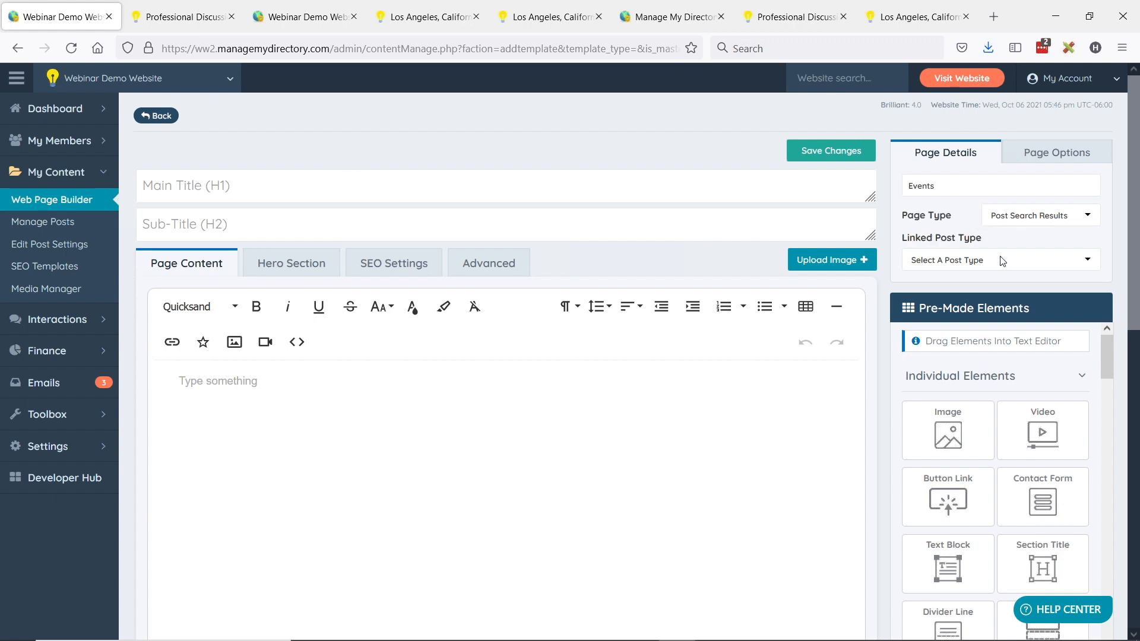
{"action": "left_click", "coordinate": [957, 263]}
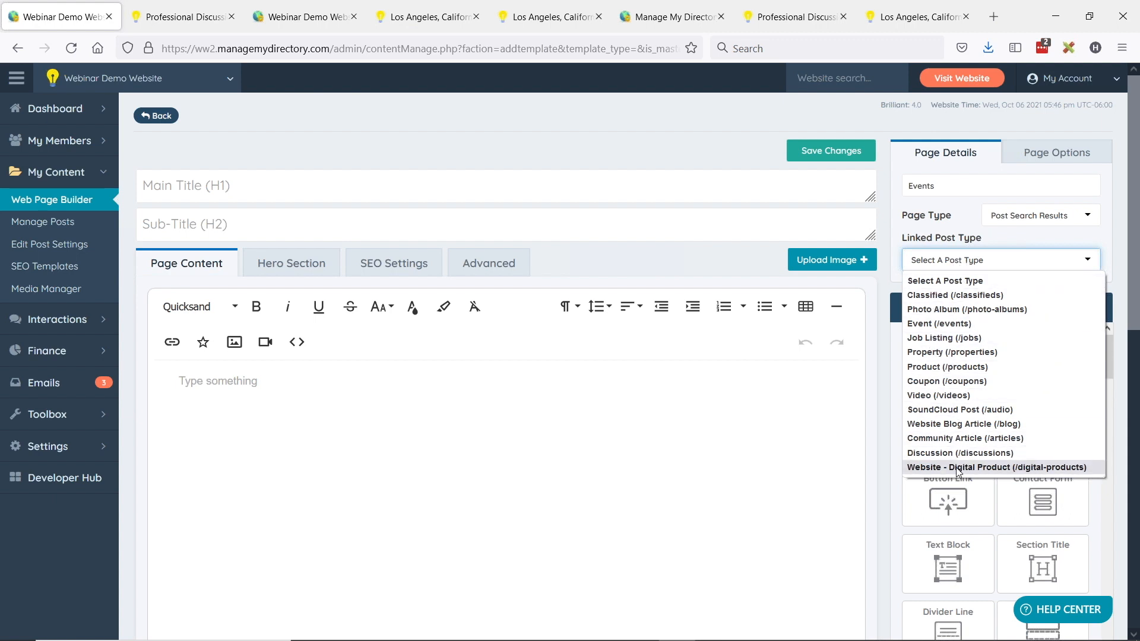
{"action": "left_click", "coordinate": [944, 330]}
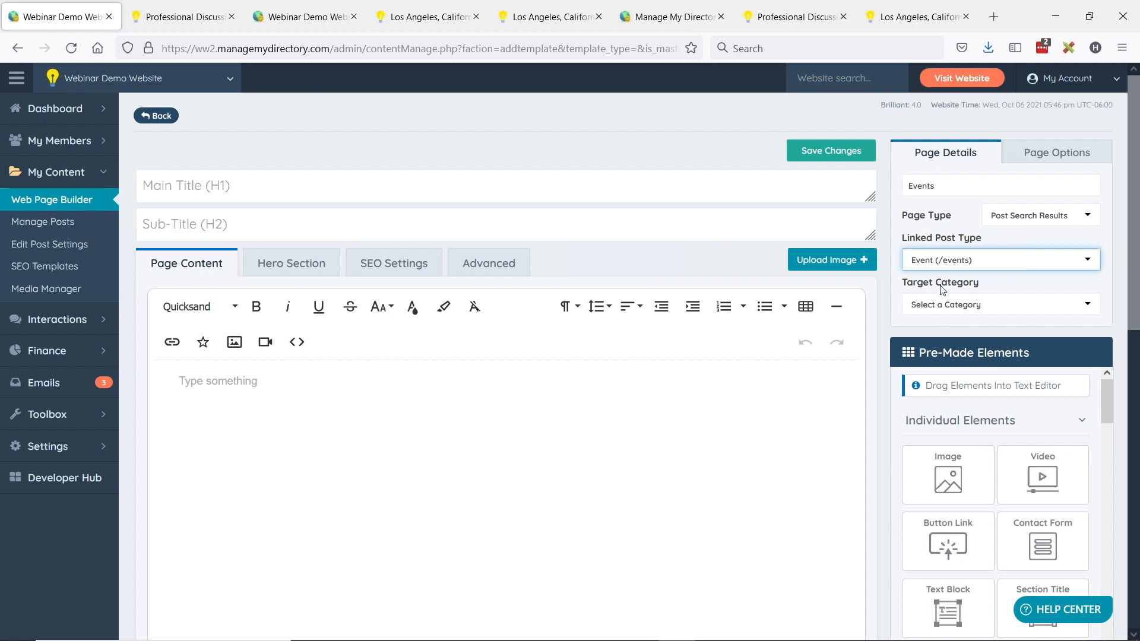
{"action": "left_click", "coordinate": [951, 306]}
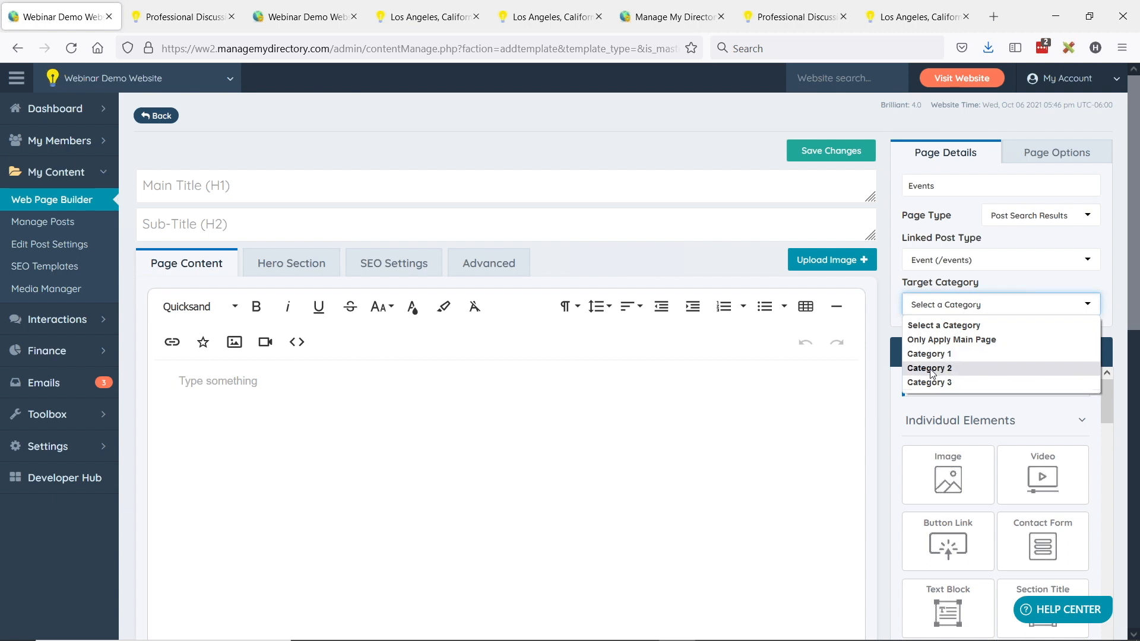
{"action": "left_click", "coordinate": [961, 355]}
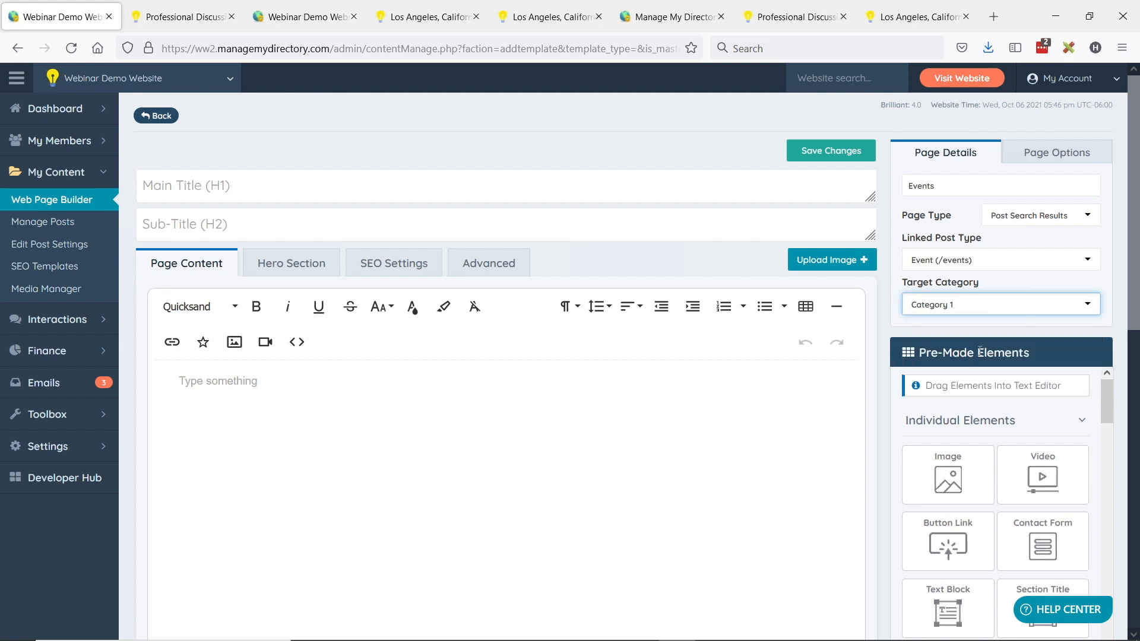
{"action": "left_click", "coordinate": [268, 184]}
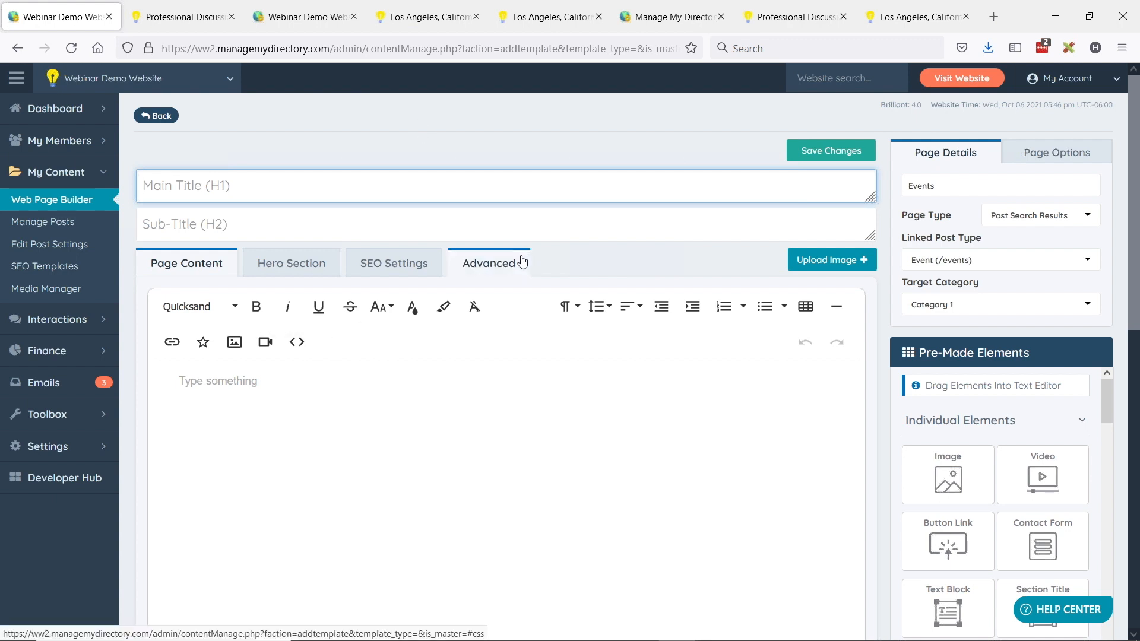
{"action": "left_click", "coordinate": [934, 263]}
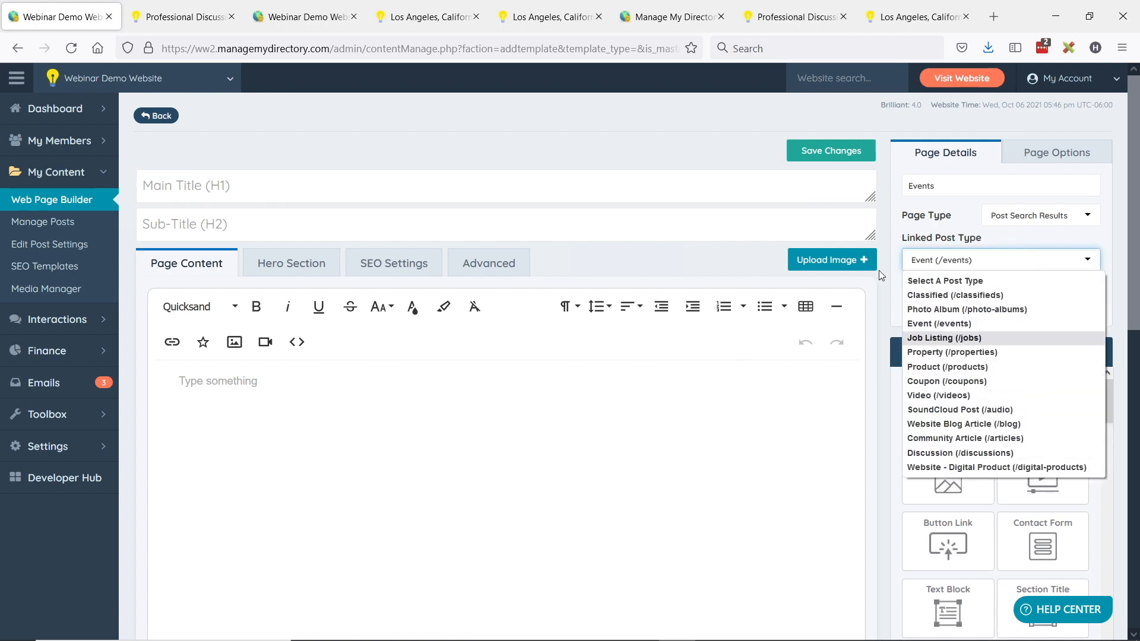
{"action": "left_click", "coordinate": [895, 275]}
Step: Return to the Web Page Builder list, search for "disc", and open the Discussion page for editing
{"action": "left_click", "coordinate": [57, 205]}
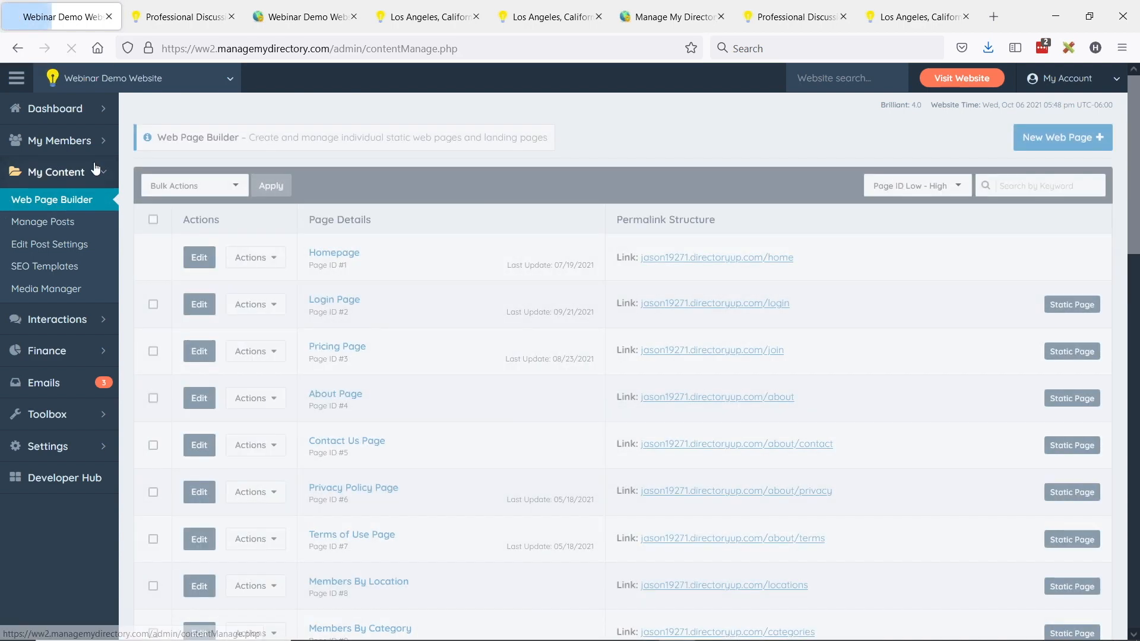
{"action": "left_click", "coordinate": [1040, 189]}
{"action": "type", "text": "disc"}
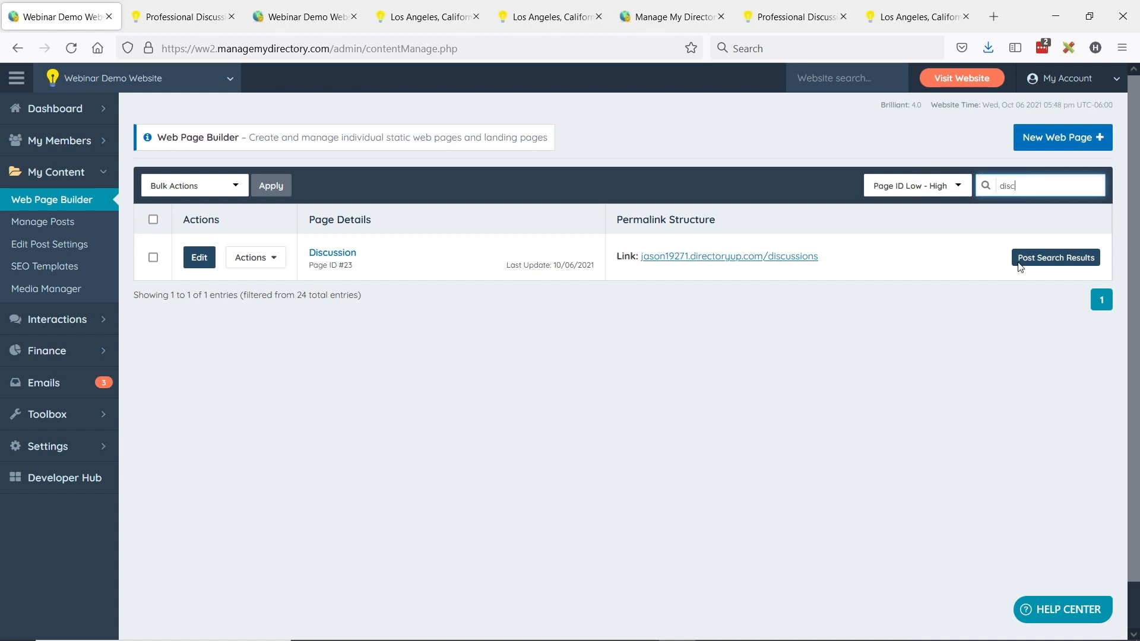
{"action": "left_click_drag", "start_coordinate": [1019, 264], "coordinate": [1085, 258]}
{"action": "left_click", "coordinate": [1034, 265]}
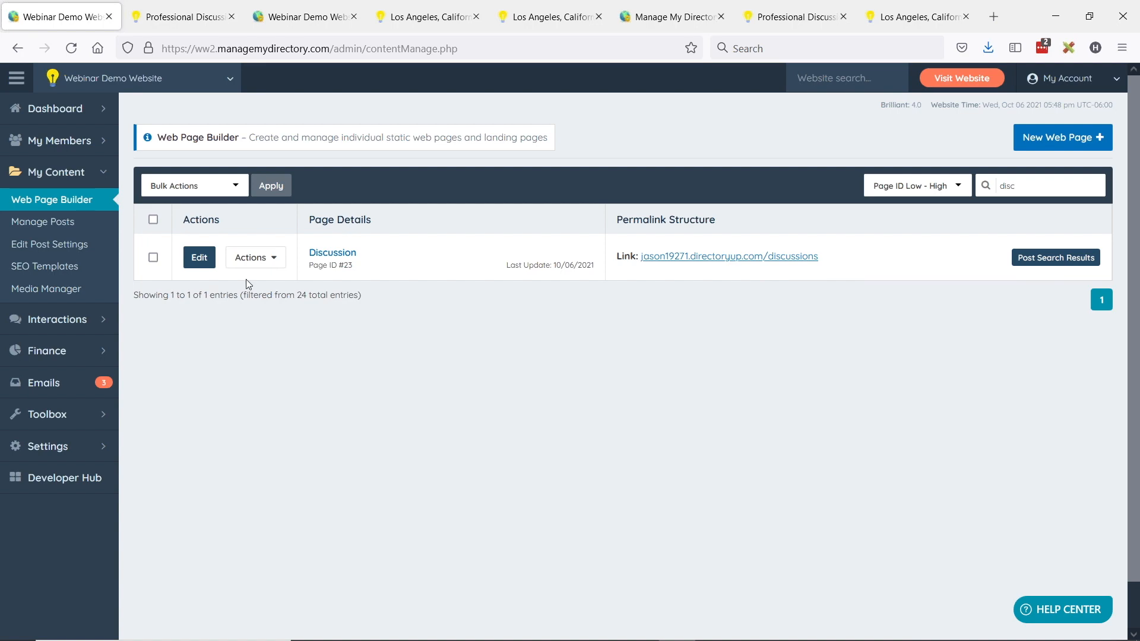
{"action": "left_click", "coordinate": [206, 263]}
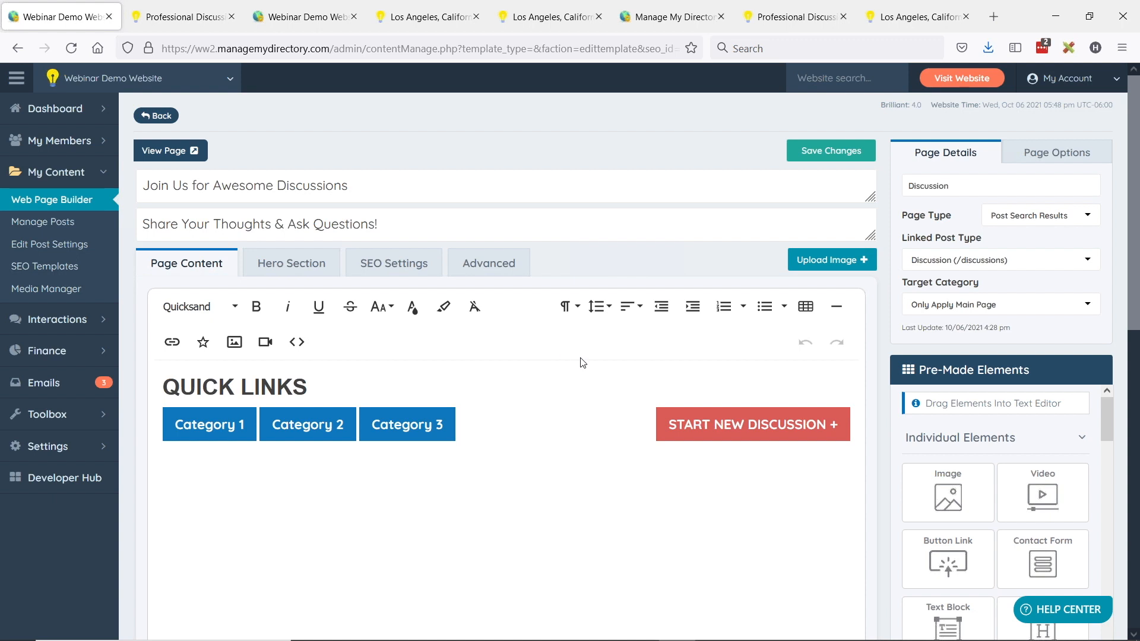
Step: Review the Discussion page's main title and sub-title, and its hero section's image, overlay, padding, and title text settings
{"action": "left_click_drag", "start_coordinate": [144, 185], "coordinate": [361, 185]}
{"action": "left_click_drag", "start_coordinate": [147, 227], "coordinate": [433, 215]}
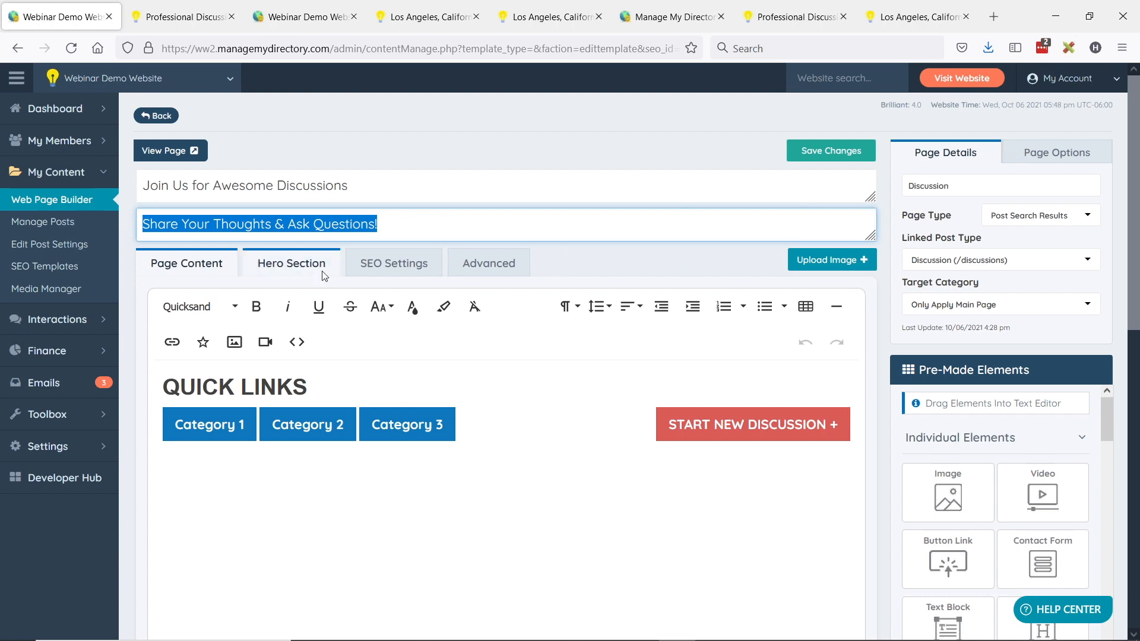
{"action": "left_click", "coordinate": [292, 269]}
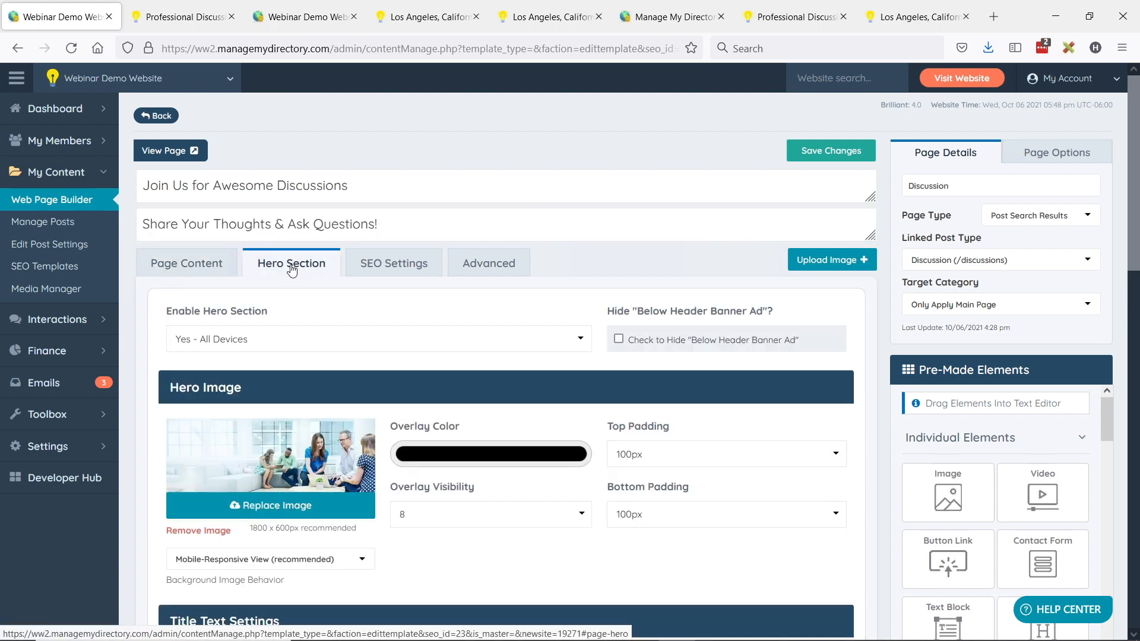
{"action": "scroll", "coordinate": [297, 261], "scroll_direction": "down", "scroll_amount": 3}
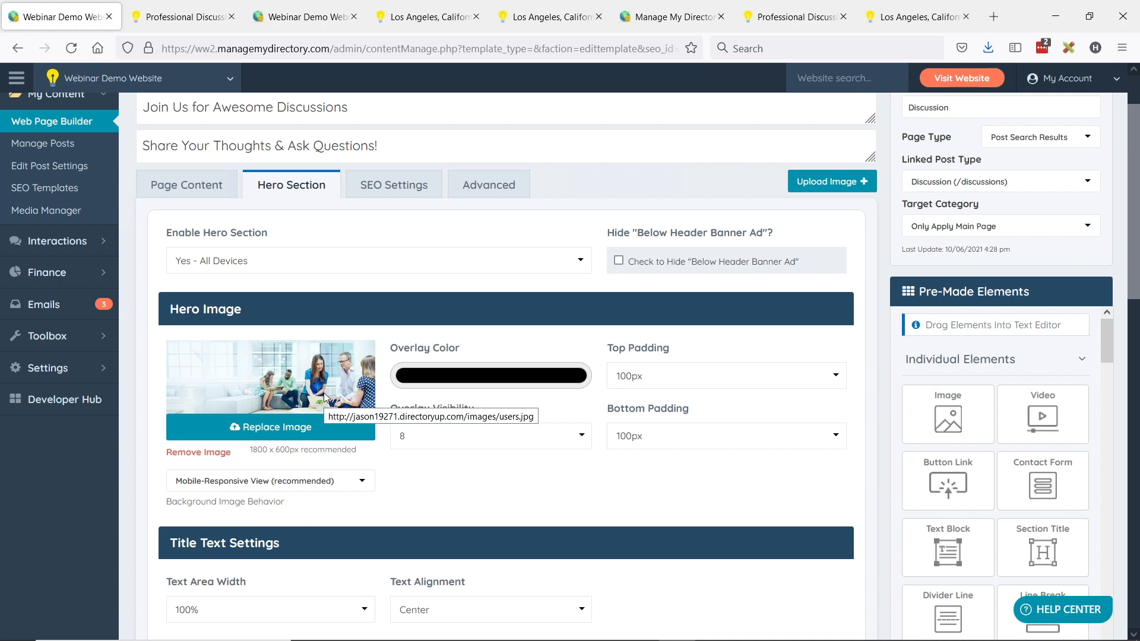
{"action": "scroll", "coordinate": [317, 344], "scroll_direction": "down", "scroll_amount": 2}
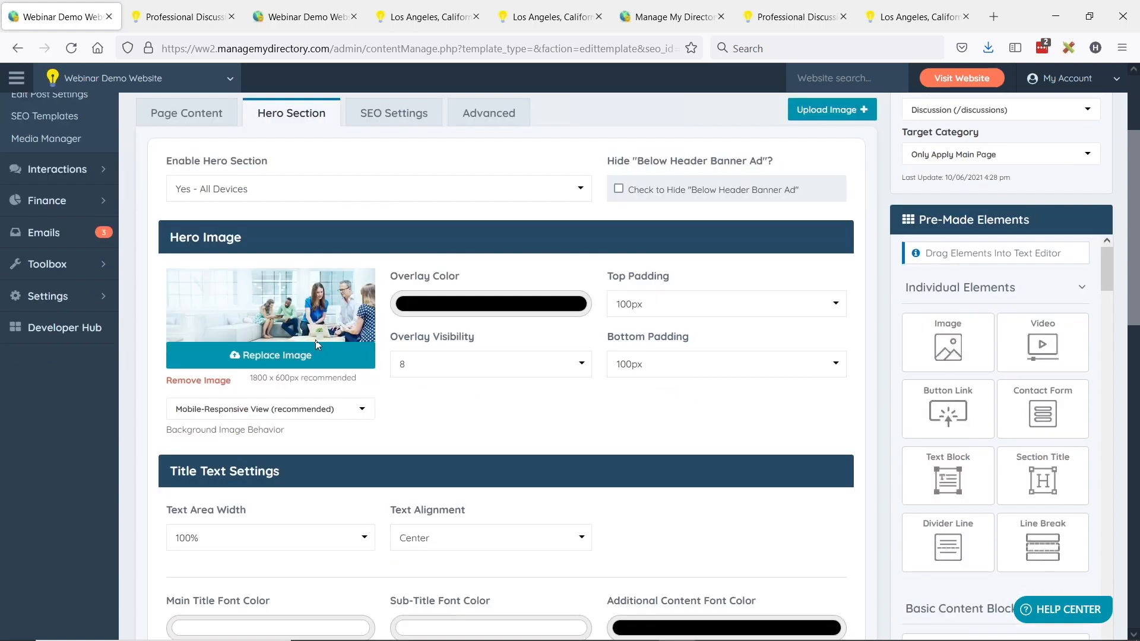
{"action": "scroll", "coordinate": [318, 345], "scroll_direction": "down", "scroll_amount": 4}
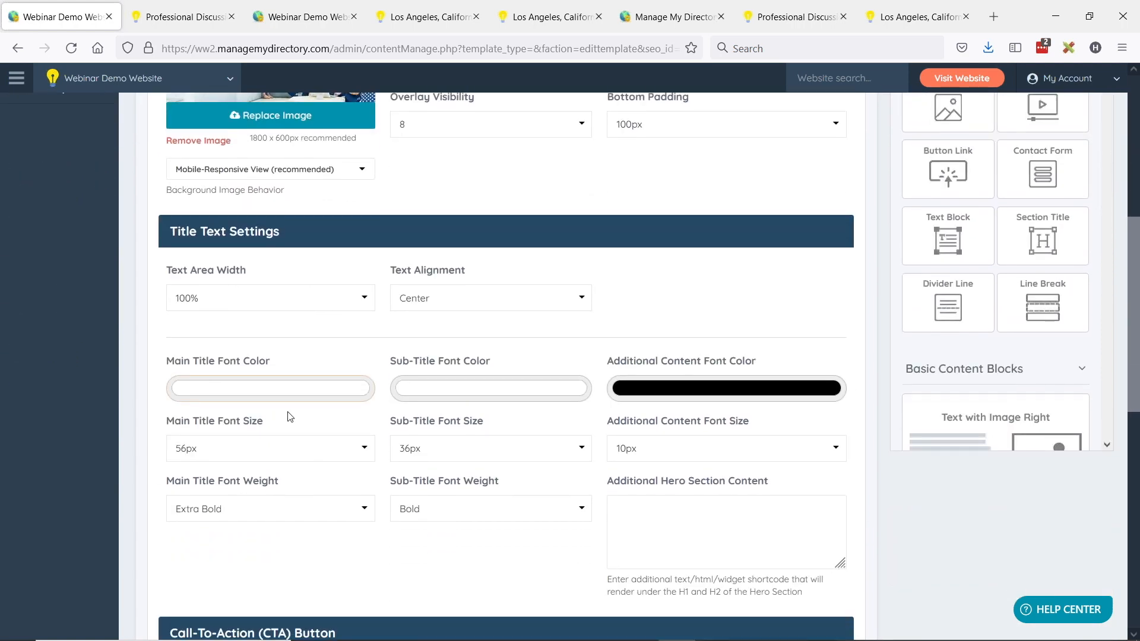
{"action": "scroll", "coordinate": [341, 402], "scroll_direction": "up", "scroll_amount": 1}
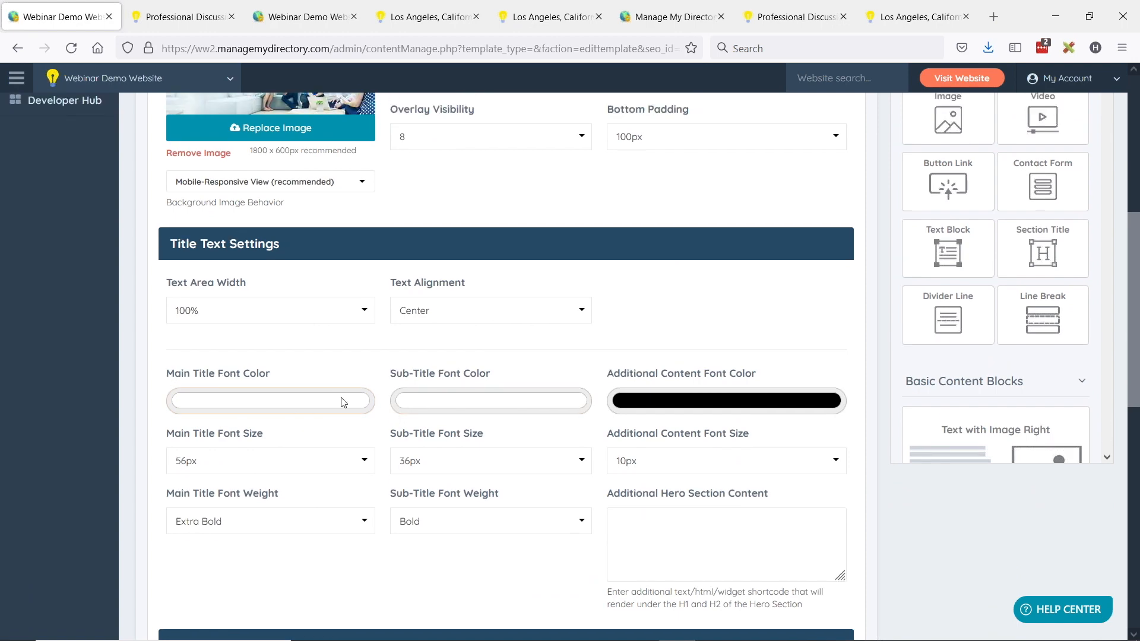
{"action": "scroll", "coordinate": [342, 402], "scroll_direction": "up", "scroll_amount": 2}
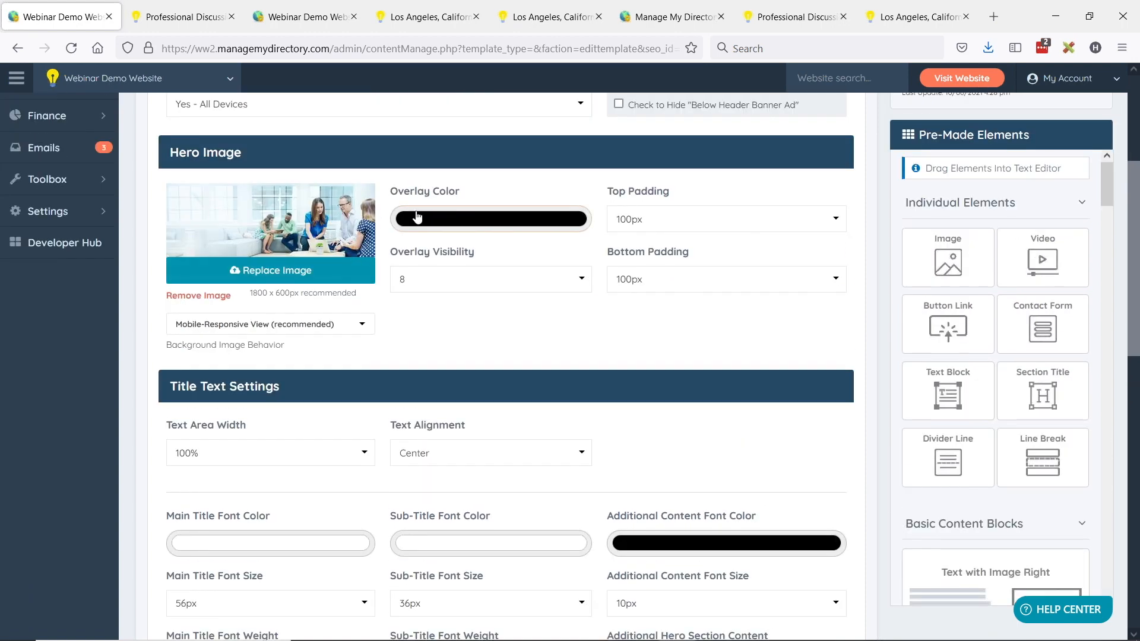
{"action": "scroll", "coordinate": [472, 386], "scroll_direction": "down", "scroll_amount": 2}
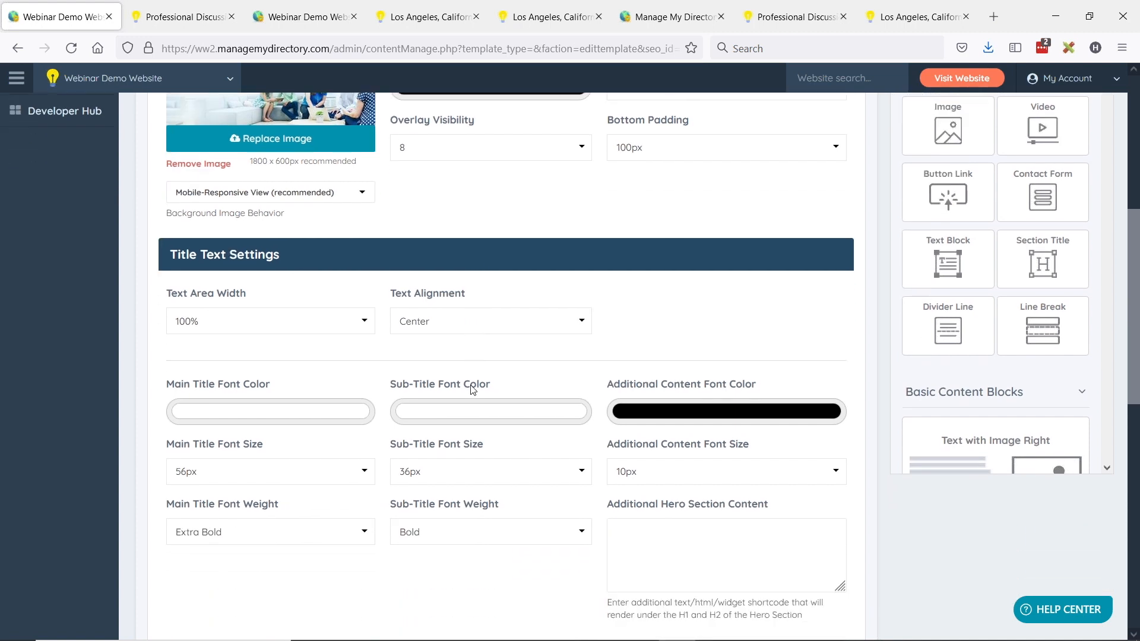
Step: Return to the Discussion page's main content and insert a Button Link element after the Category 3 button
{"action": "scroll", "coordinate": [473, 389], "scroll_direction": "down", "scroll_amount": 5}
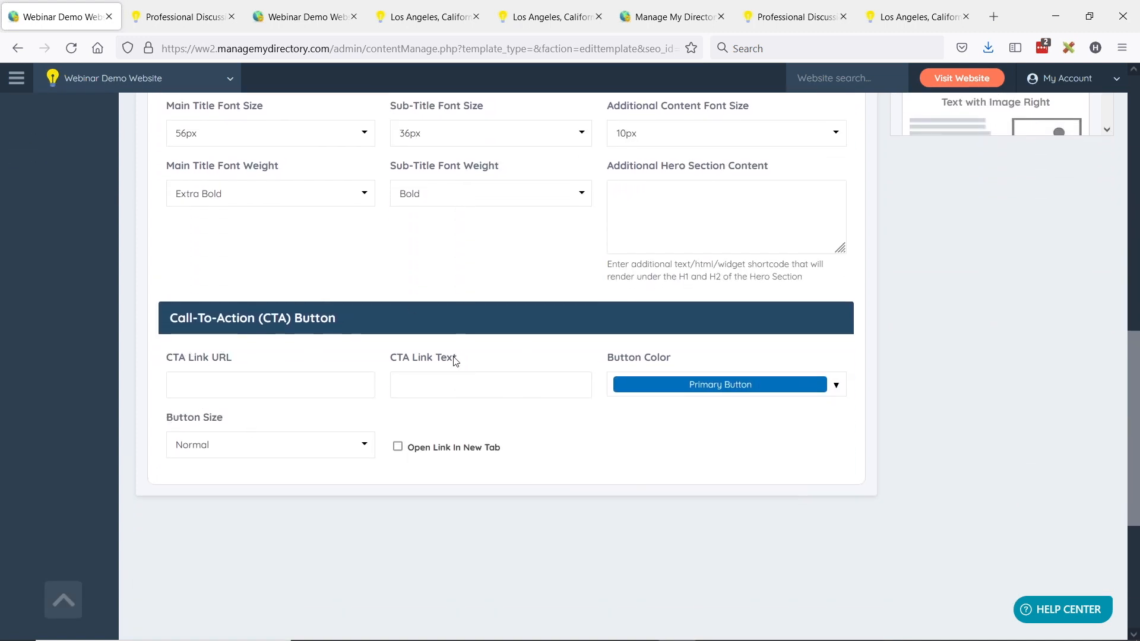
{"action": "scroll", "coordinate": [511, 443], "scroll_direction": "up", "scroll_amount": 6}
{"action": "scroll", "coordinate": [473, 503], "scroll_direction": "up", "scroll_amount": 5}
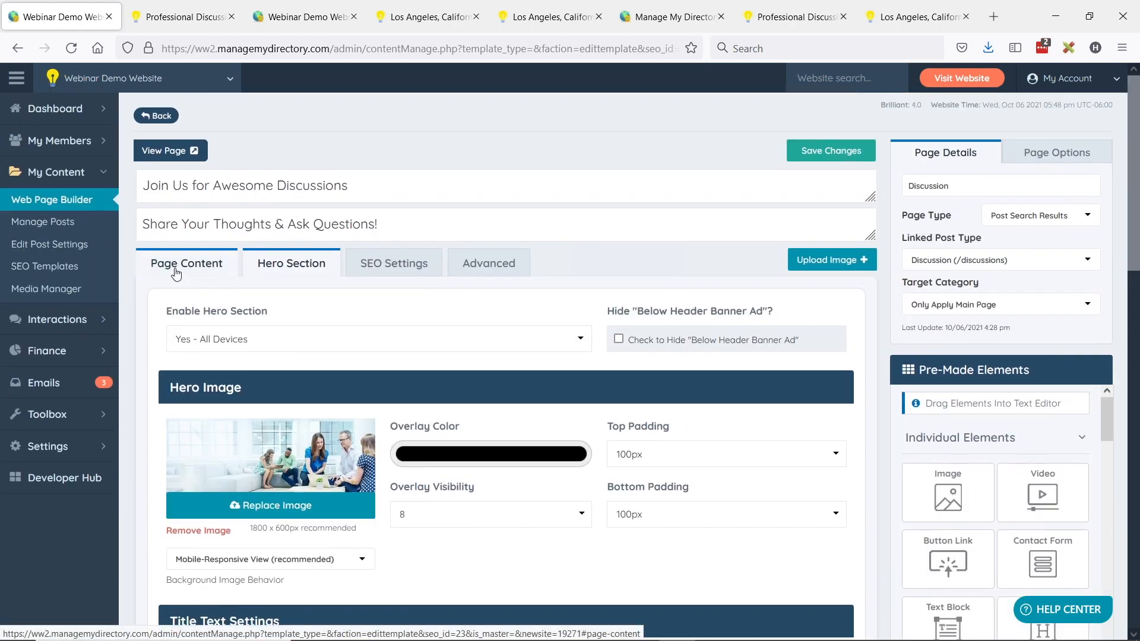
{"action": "left_click", "coordinate": [176, 274]}
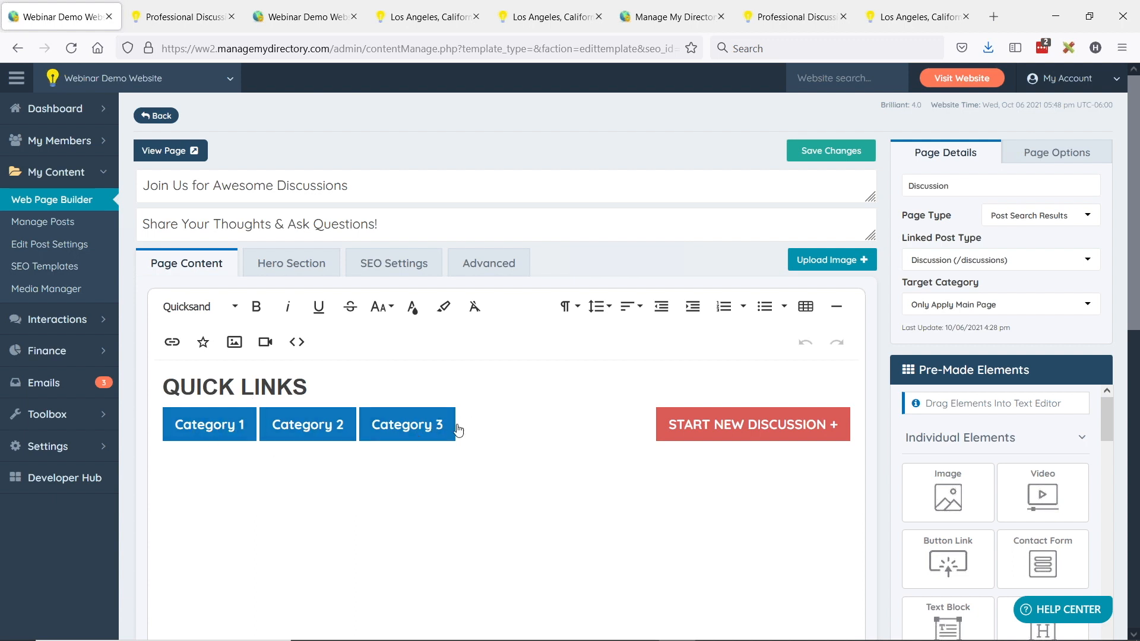
{"action": "left_click_drag", "start_coordinate": [948, 558], "coordinate": [525, 421]}
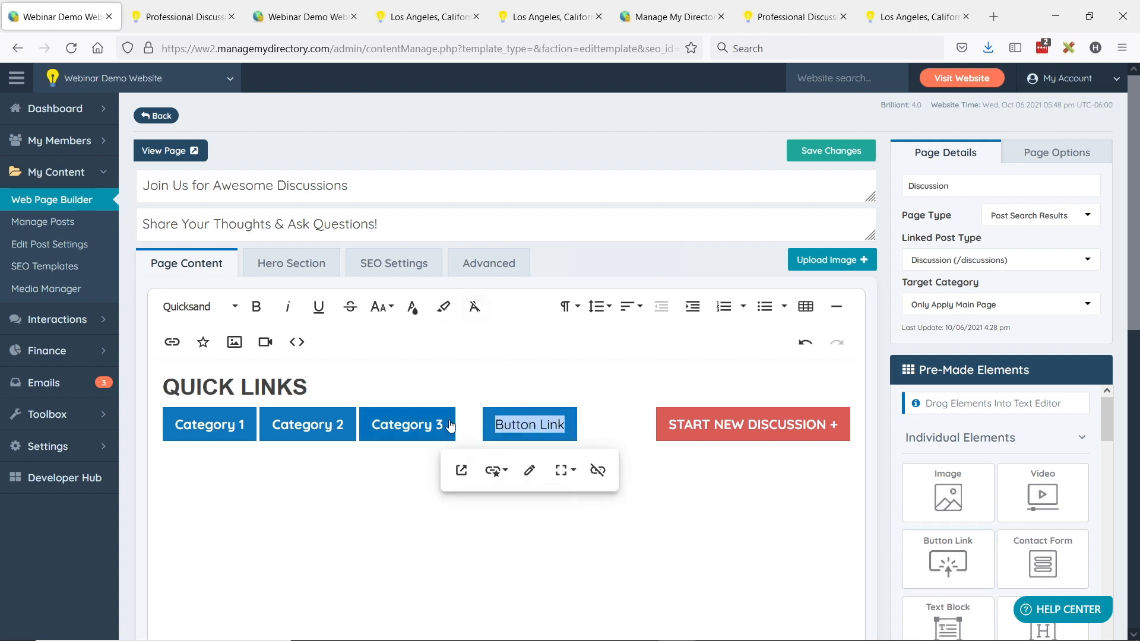
{"action": "left_click", "coordinate": [472, 430]}
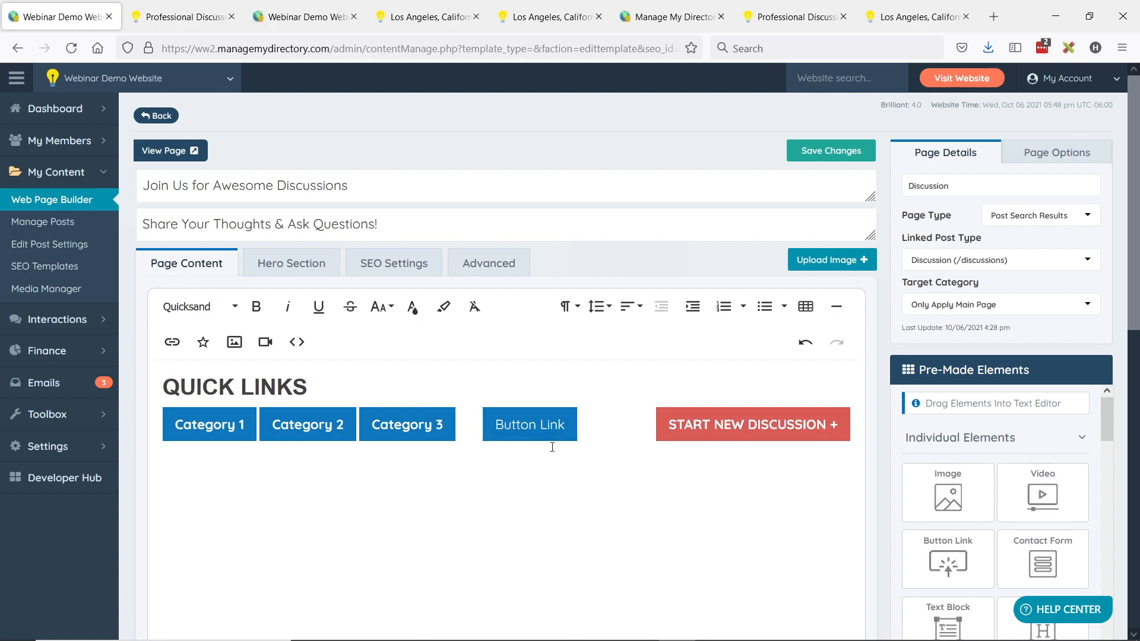
Step: On the public Discussions page, run a discussion search for the keyword "learn"
{"action": "left_click", "coordinate": [184, 16]}
{"action": "scroll", "coordinate": [300, 326], "scroll_direction": "down", "scroll_amount": 3}
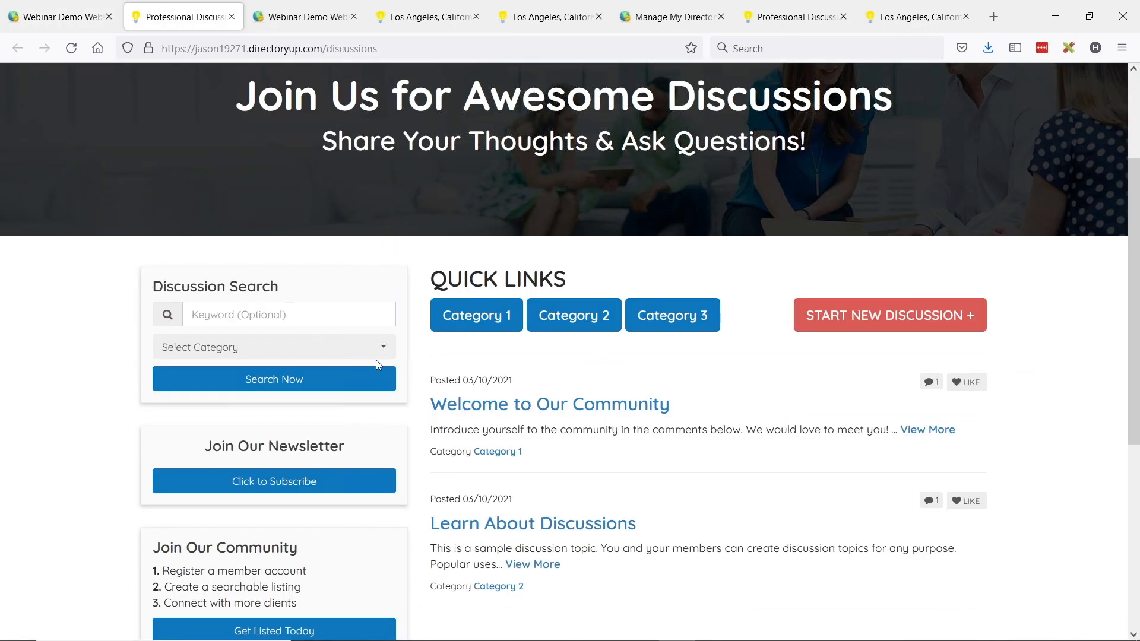
{"action": "left_click", "coordinate": [224, 315]}
{"action": "type", "text": "lea"}
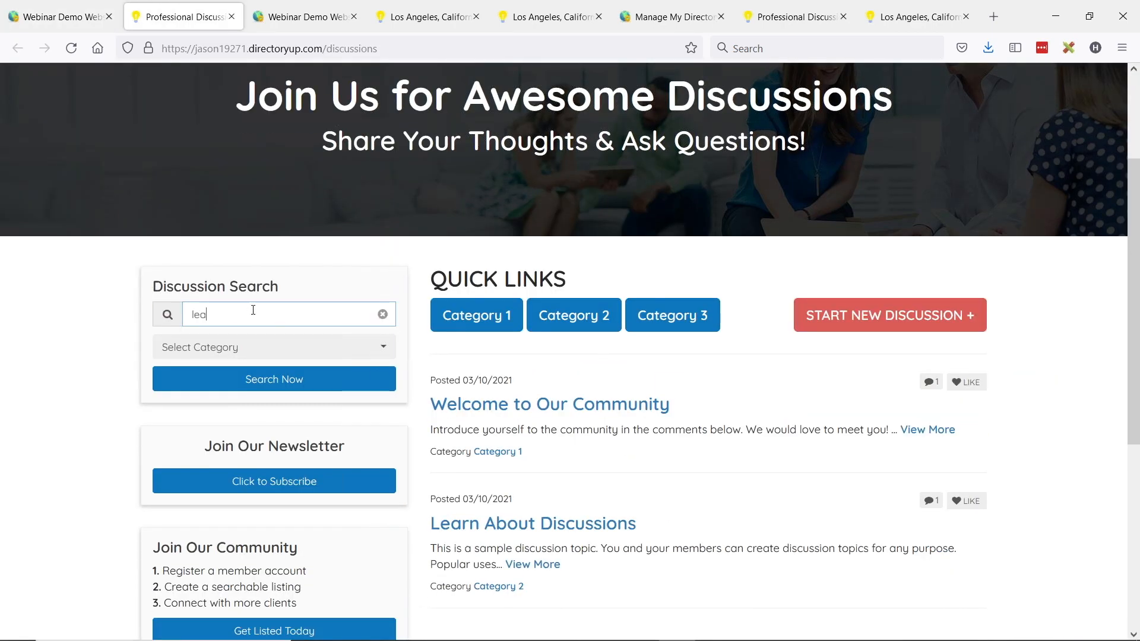
{"action": "type", "text": "rn"}
{"action": "left_click", "coordinate": [291, 381]}
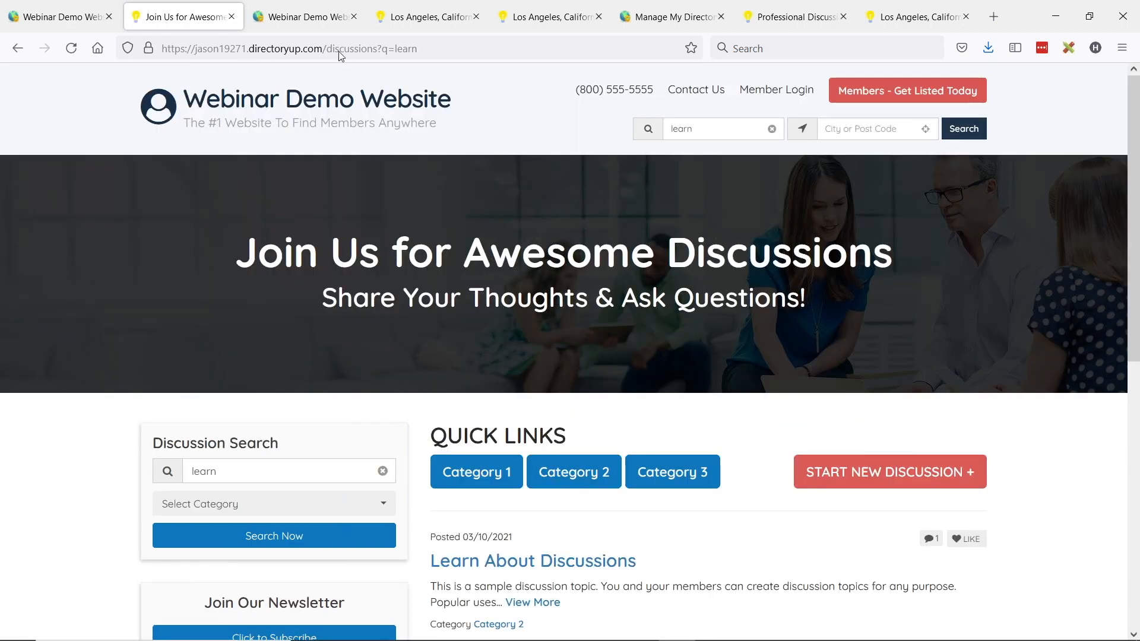
Step: Copy the /discussions?q=learn portion of the search results page's web address
{"action": "scroll", "coordinate": [525, 306], "scroll_direction": "down", "scroll_amount": 2}
{"action": "mouse_move", "coordinate": [418, 48]}
{"action": "left_mouse_down"}
{"action": "mouse_move", "coordinate": [340, 50]}
{"action": "mouse_move", "coordinate": [418, 50]}
{"action": "left_mouse_up"}
{"action": "left_click", "coordinate": [396, 51]}
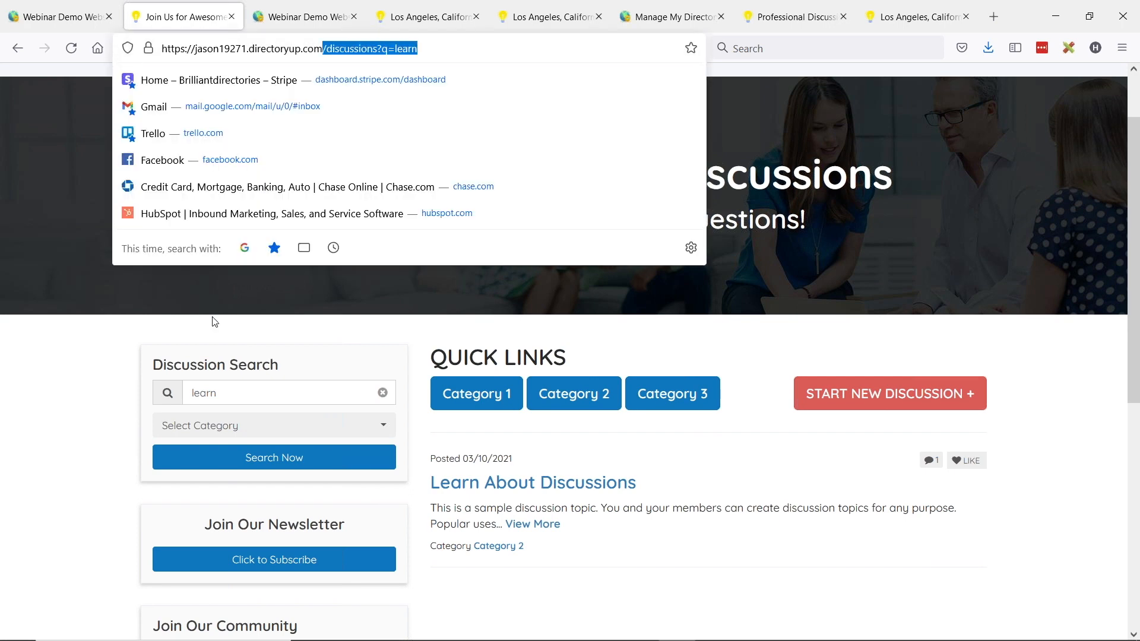
{"action": "left_click", "coordinate": [319, 48]}
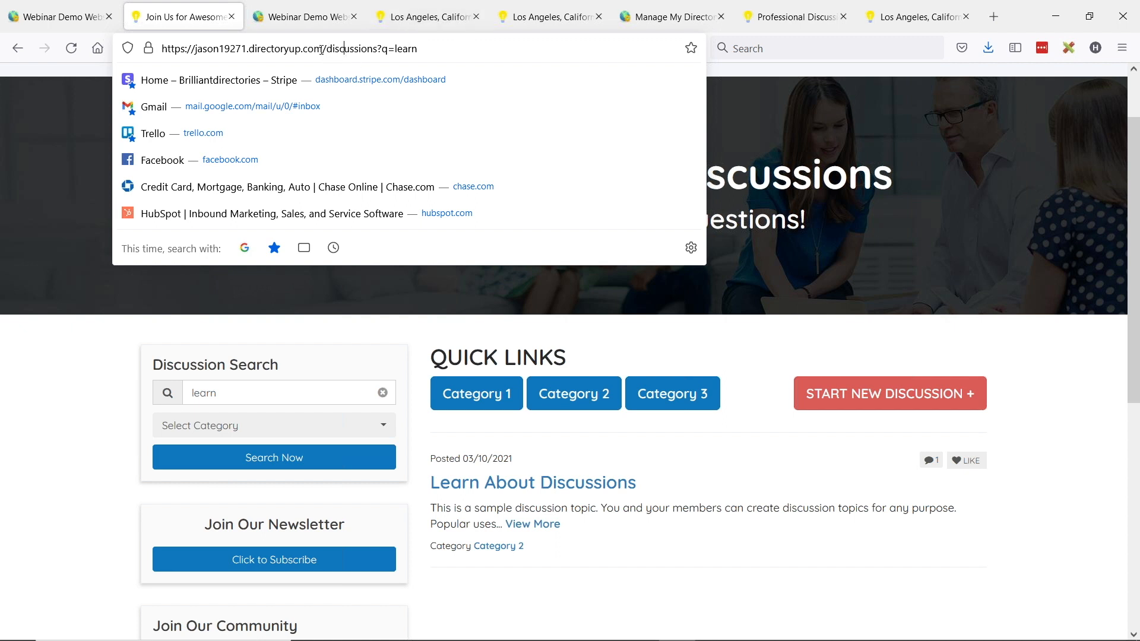
{"action": "left_click_drag", "start_coordinate": [322, 48], "coordinate": [484, 51]}
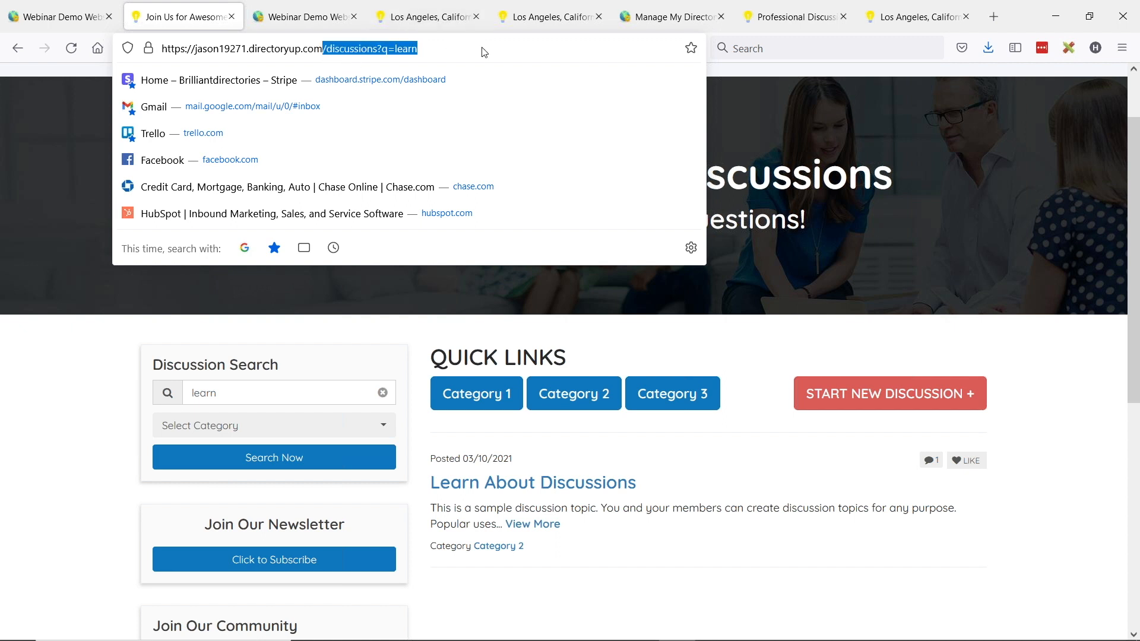
{"action": "left_click", "coordinate": [321, 47]}
{"action": "key", "text": "shift+End"}
{"action": "key", "text": "ctrl+c"}
Step: Back in the Discussion page editor, set the new button link's URL to /discussions?q=learn
{"action": "left_click", "coordinate": [59, 17]}
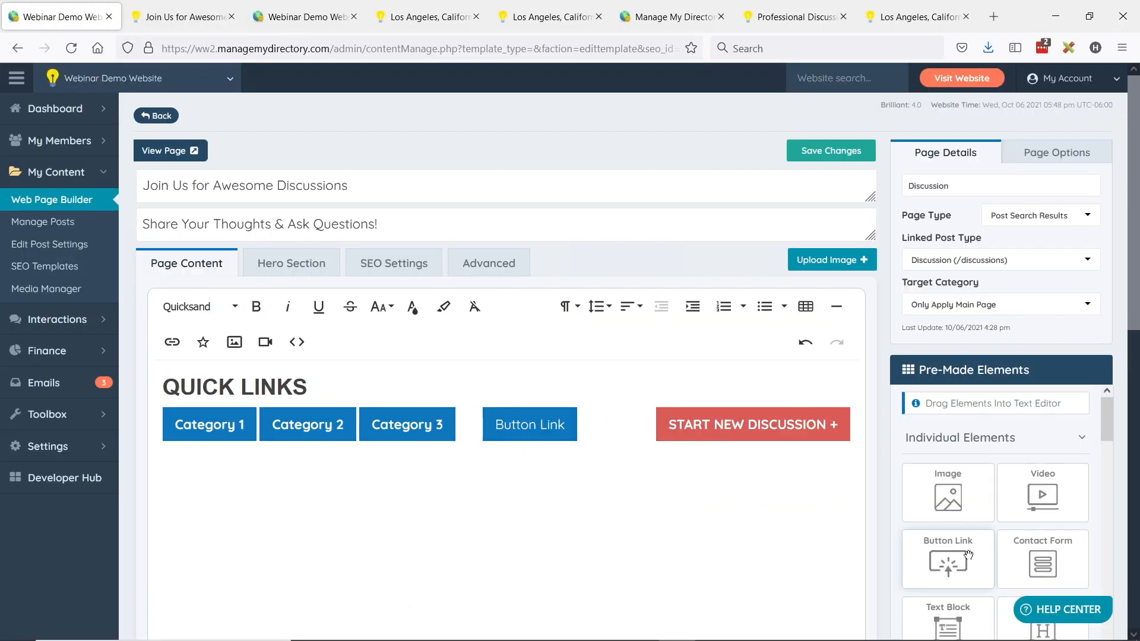
{"action": "left_click", "coordinate": [516, 429]}
{"action": "left_click", "coordinate": [530, 470]}
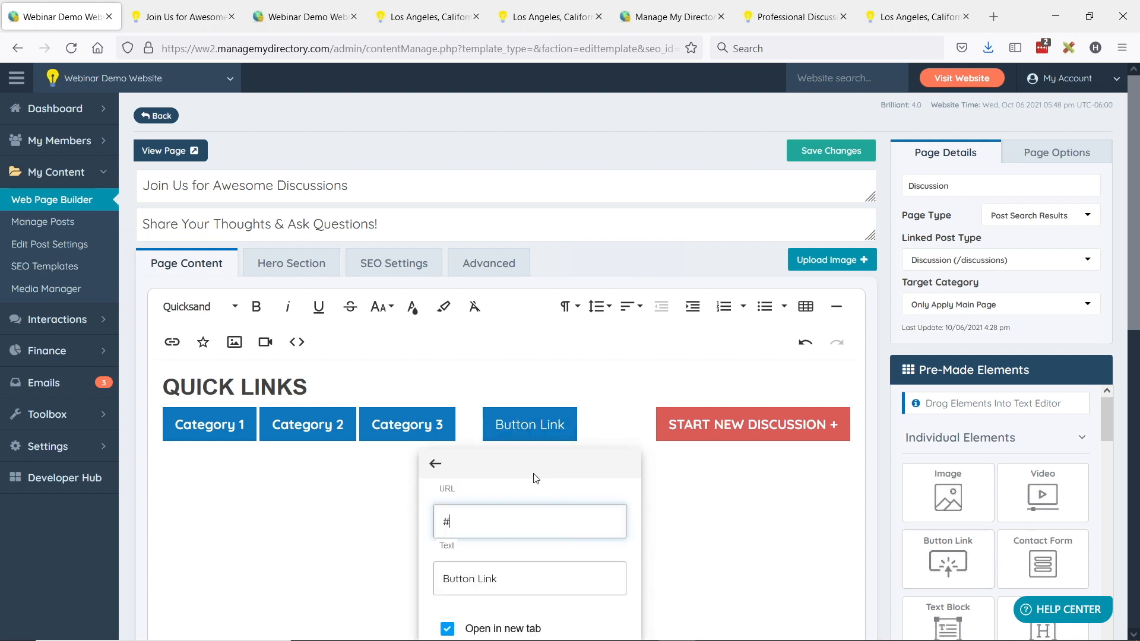
{"action": "double_click", "coordinate": [489, 520]}
{"action": "key", "text": "ctrl+v"}
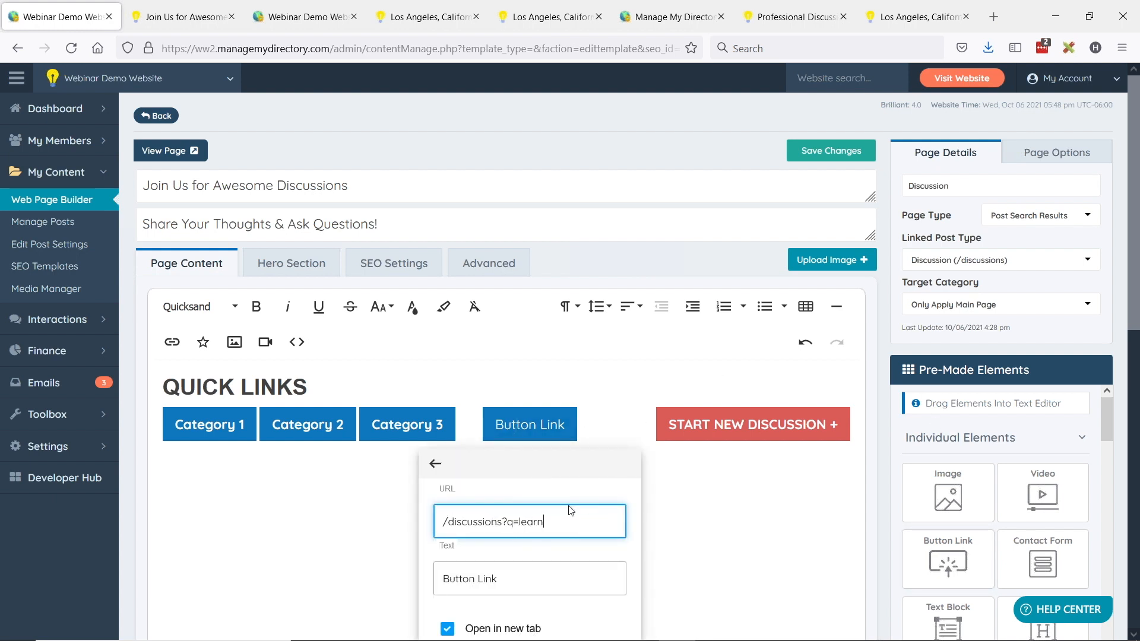
Step: Set the new button's text to Cadillacs and apply the link update
{"action": "triple_click", "coordinate": [515, 579]}
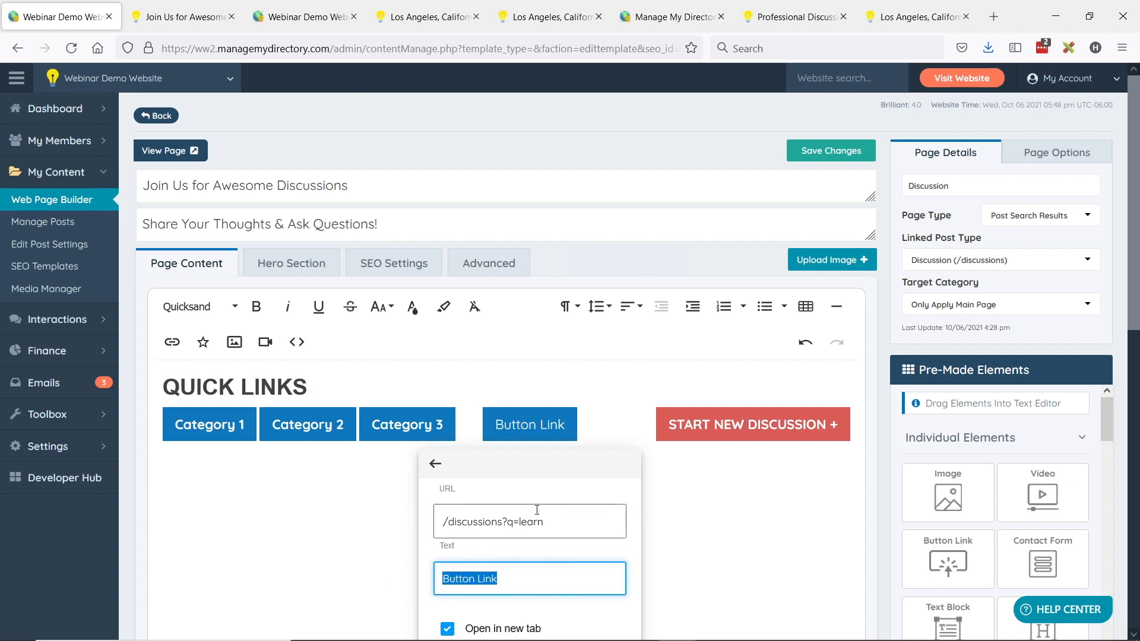
{"action": "type", "text": "Caddic"}
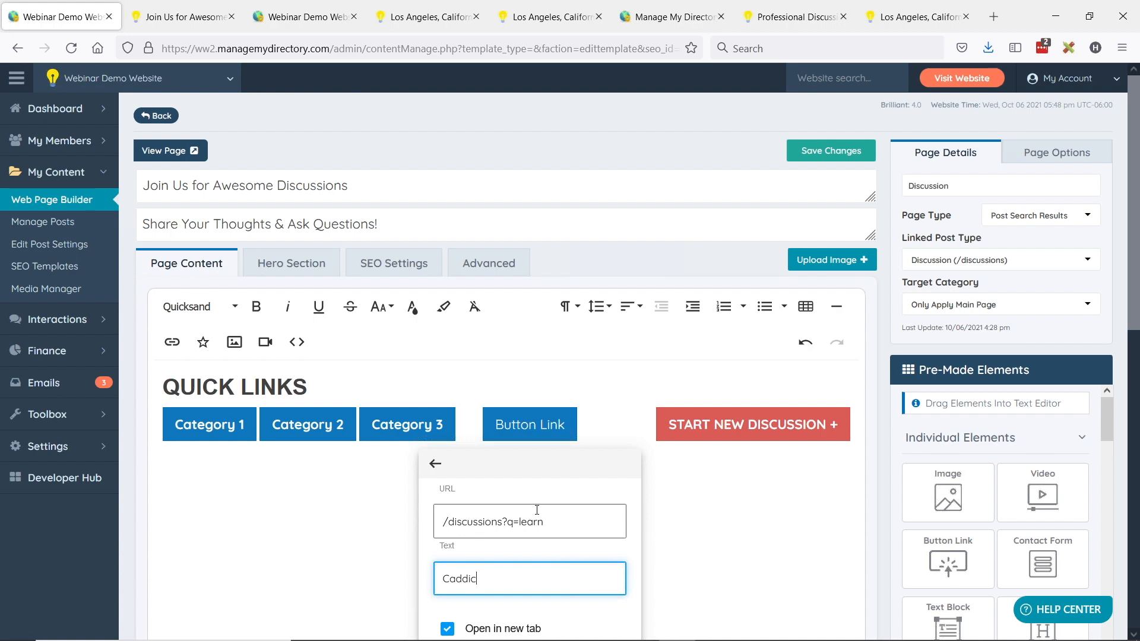
{"action": "key", "text": "BackSpace"}
{"action": "key", "text": "BackSpace"}
{"action": "key", "text": "BackSpace"}
{"action": "type", "text": "illacs"}
{"action": "scroll", "coordinate": [557, 491], "scroll_direction": "down", "scroll_amount": 1}
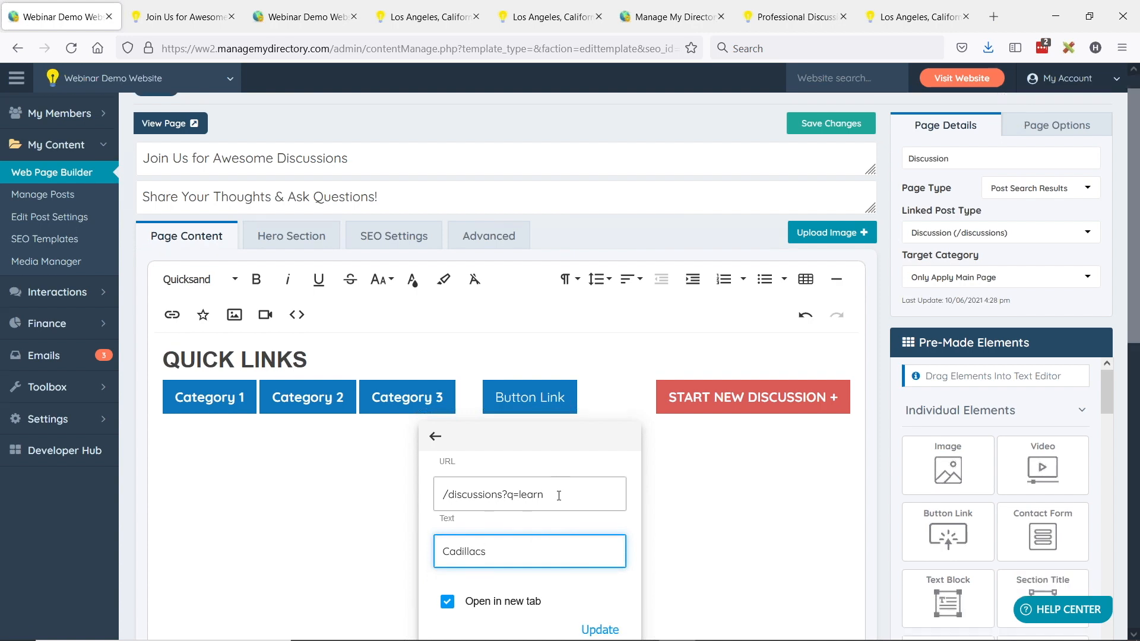
{"action": "left_click", "coordinate": [615, 585]}
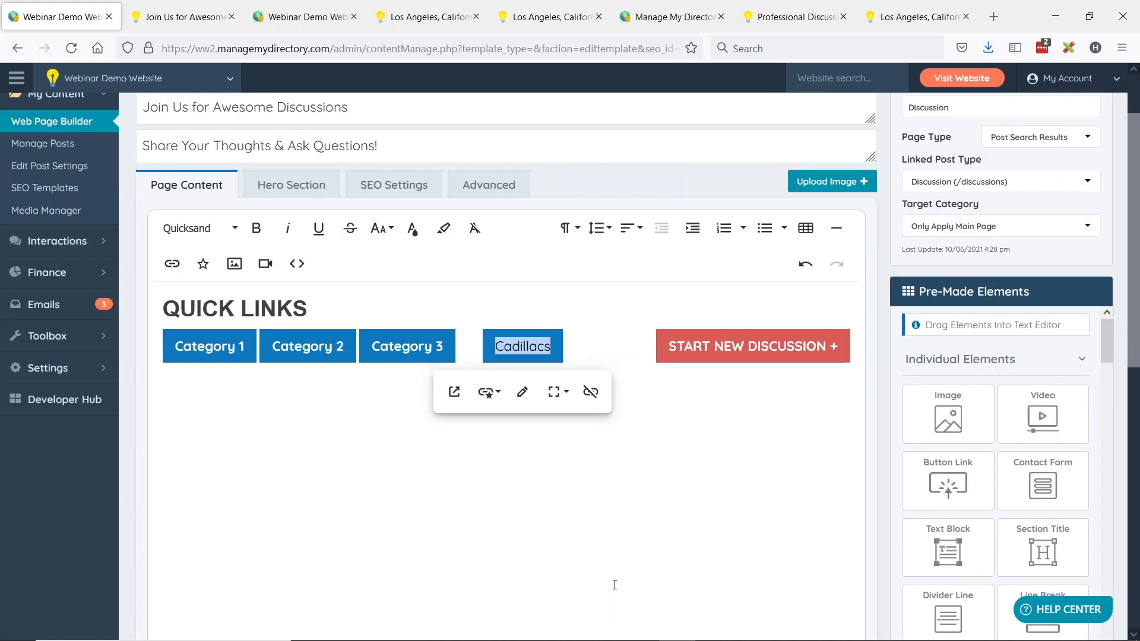
{"action": "right_click", "coordinate": [533, 347]}
{"action": "left_click", "coordinate": [566, 16]}
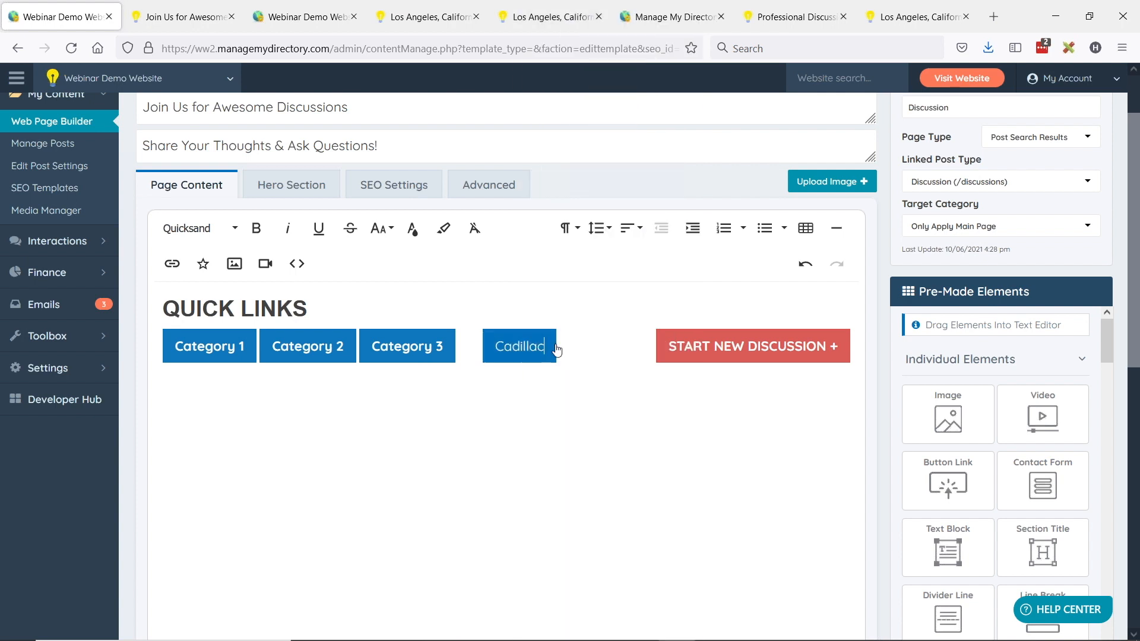
{"action": "type", "text": "s"}
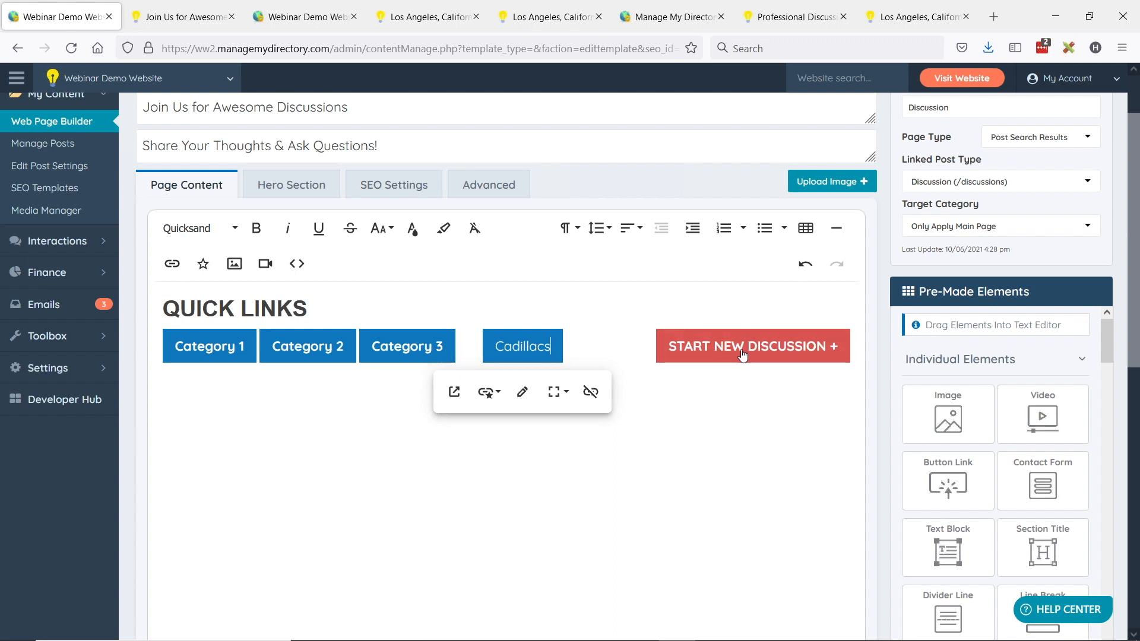
Step: Examine the link URL behind the START NEW DISCUSSION + button, then close its link settings
{"action": "left_click", "coordinate": [761, 350]}
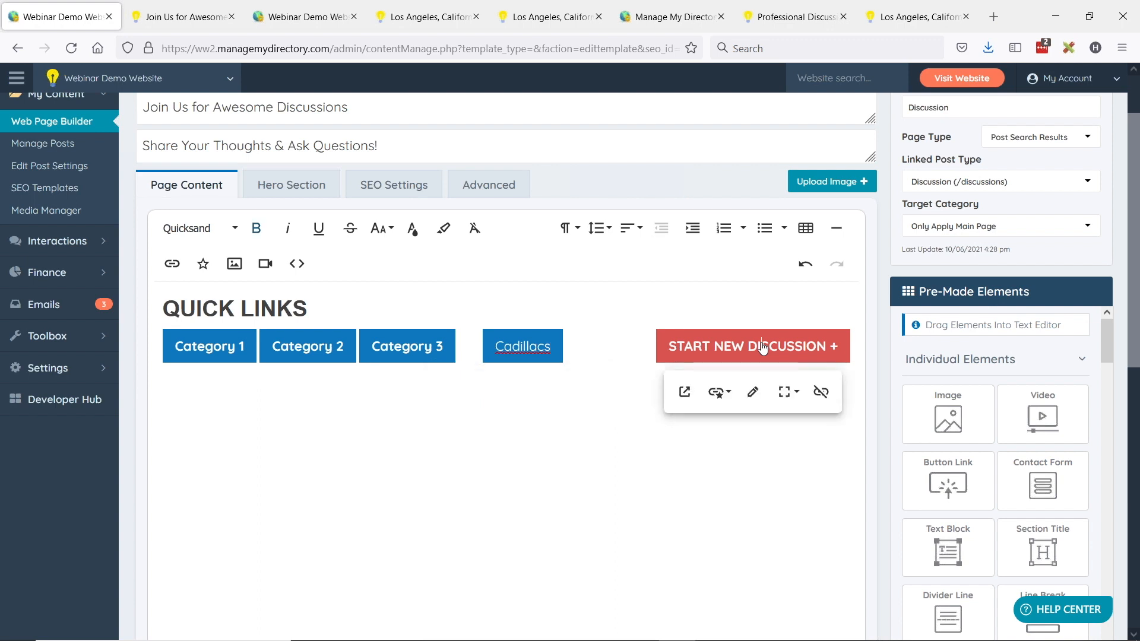
{"action": "left_click", "coordinate": [752, 391]}
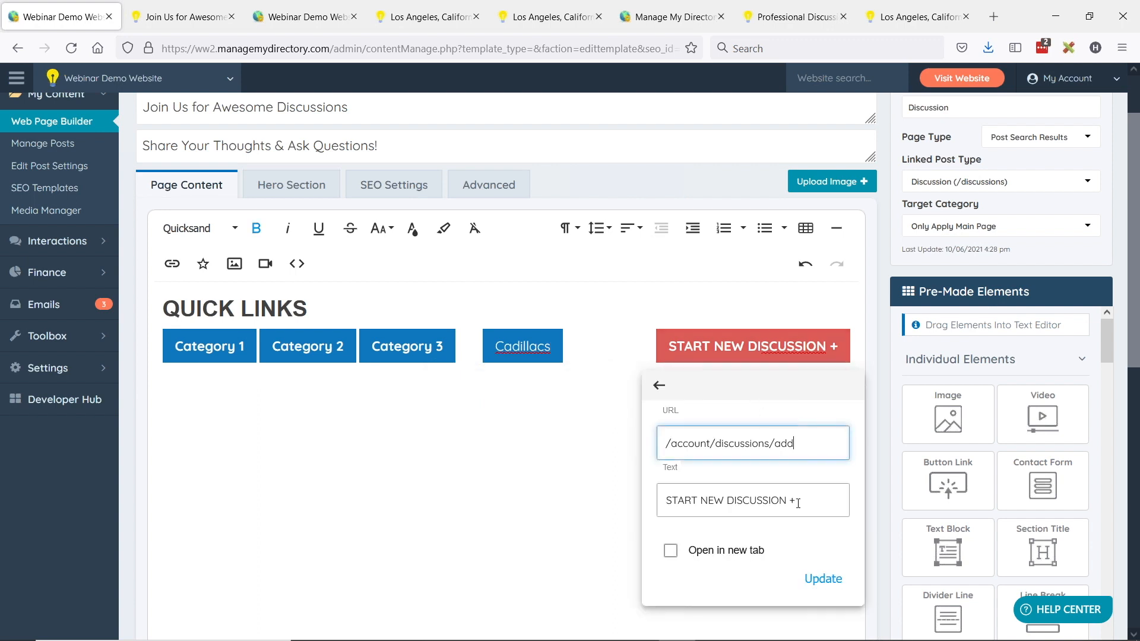
{"action": "left_click_drag", "start_coordinate": [668, 444], "coordinate": [802, 439]}
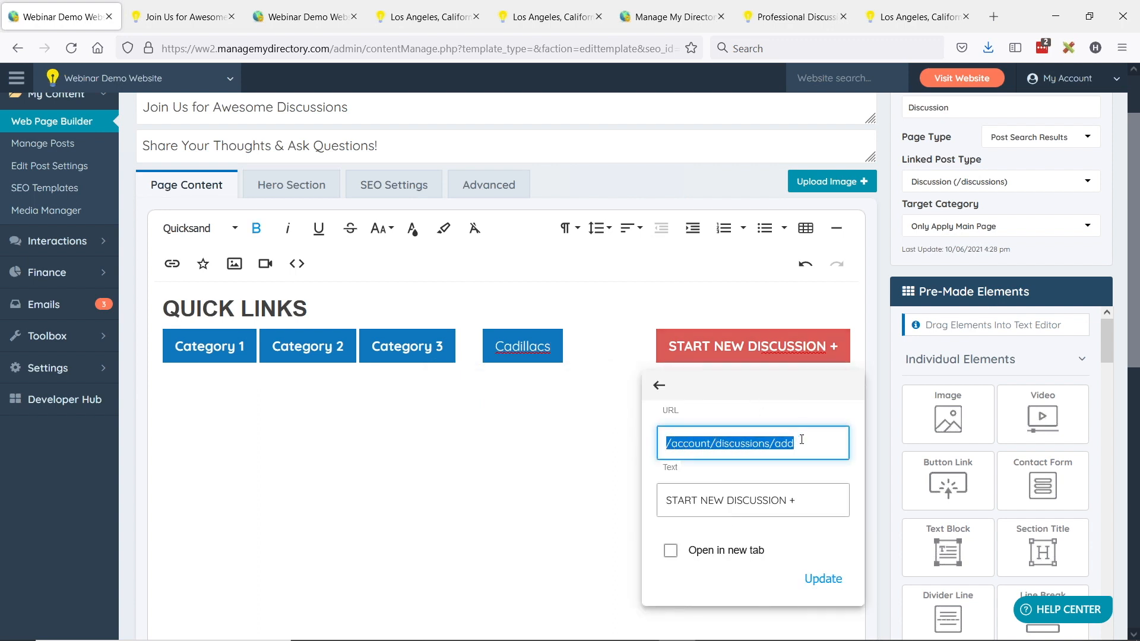
{"action": "left_click", "coordinate": [672, 446]}
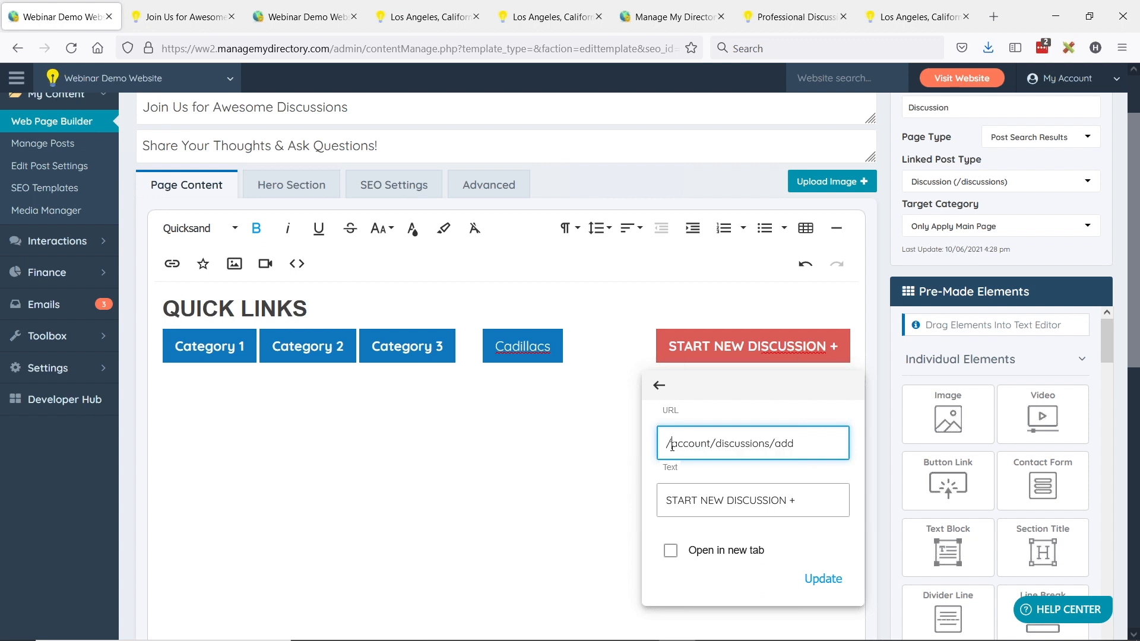
{"action": "double_click", "coordinate": [784, 446]}
{"action": "triple_click", "coordinate": [784, 446]}
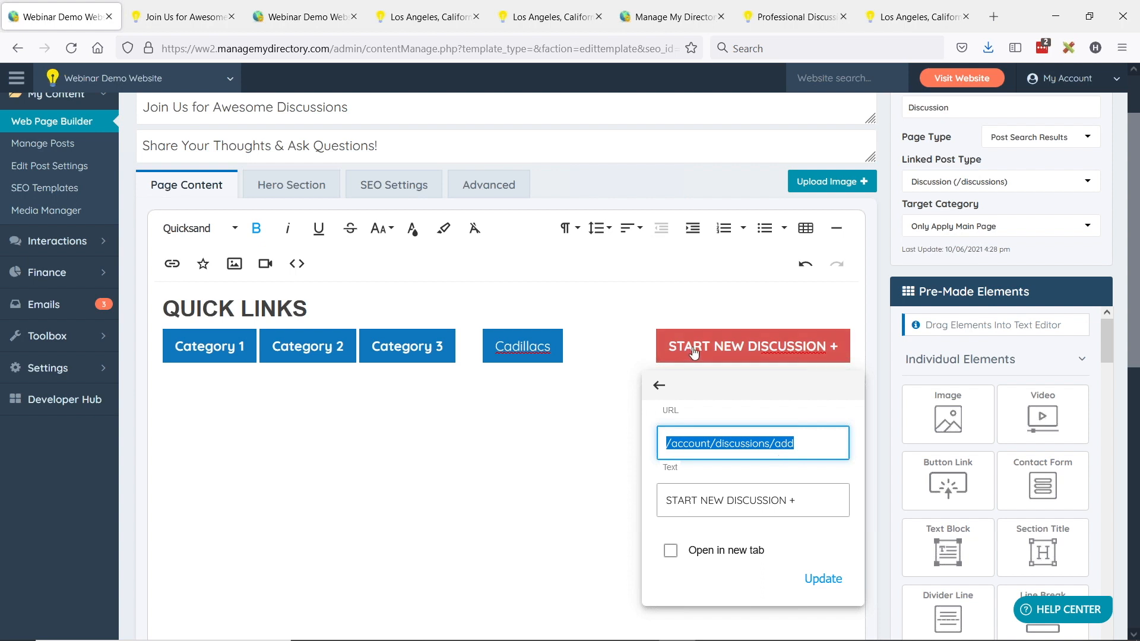
{"action": "left_click", "coordinate": [807, 451]}
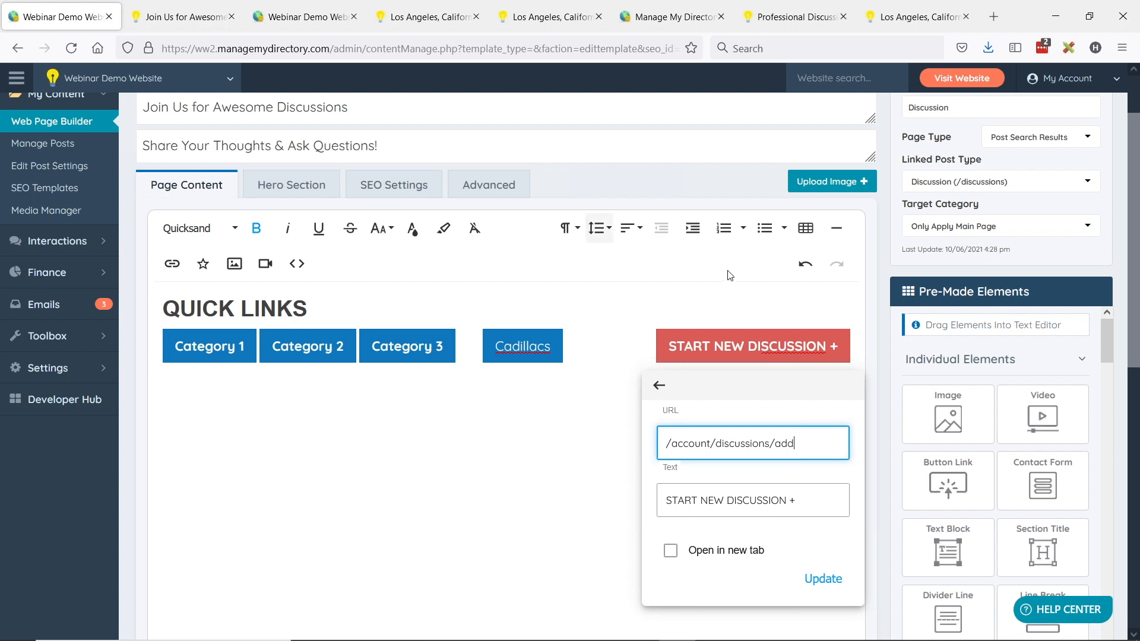
{"action": "left_click", "coordinate": [894, 282]}
Step: Remove the extra spaces between the Category 3 and Cadillacs buttons
{"action": "scroll", "coordinate": [581, 377], "scroll_direction": "up", "scroll_amount": 2}
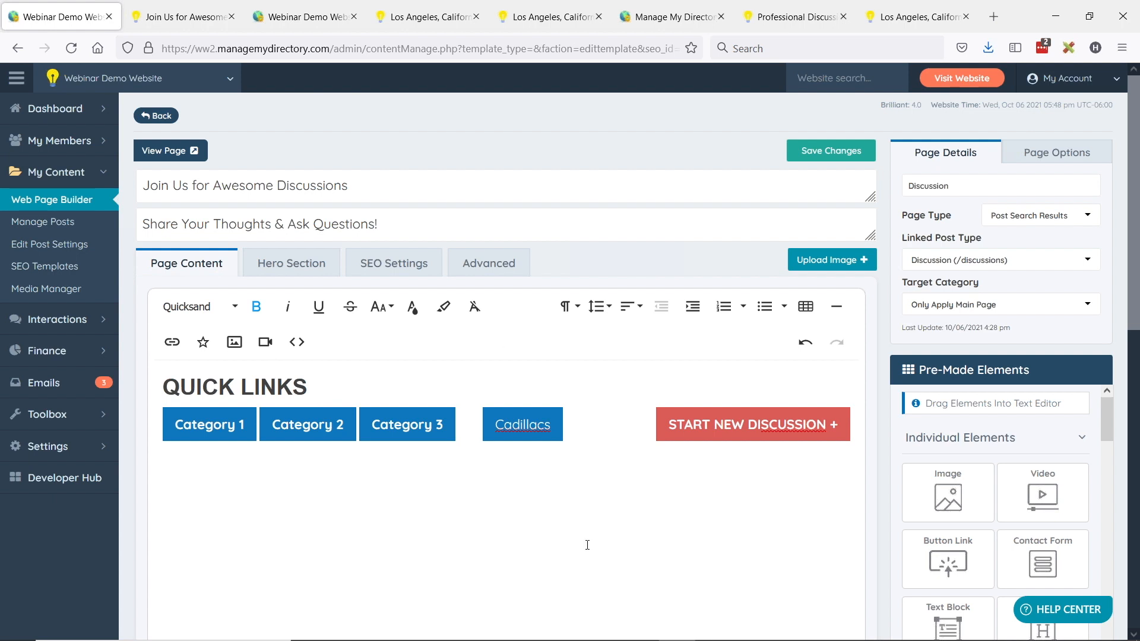
{"action": "left_click", "coordinate": [470, 430]}
{"action": "key", "text": "BackSpace"}
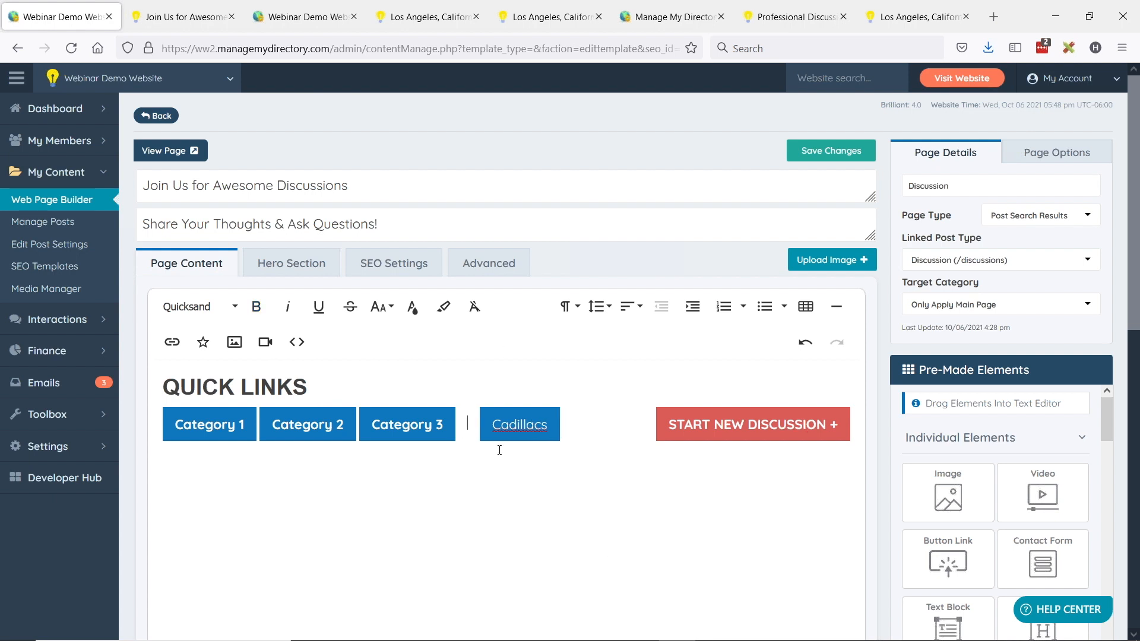
{"action": "key", "text": "BackSpace"}
{"action": "key", "text": "BackSpace"}
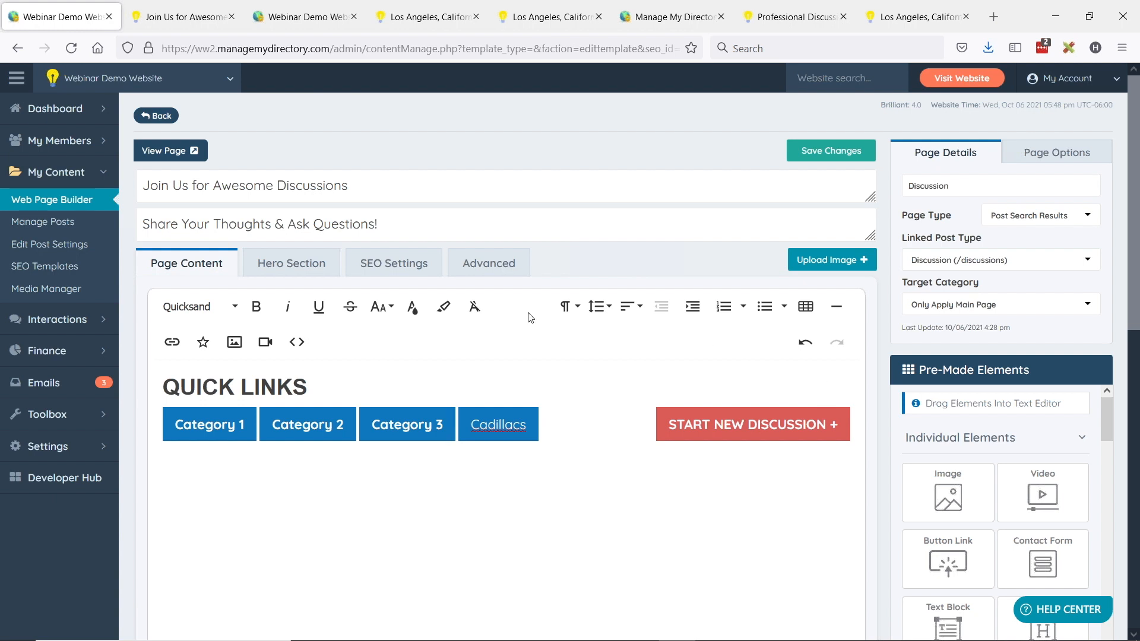
Step: Review the page's custom HTML placement options and choose Above Member Results
{"action": "left_click", "coordinate": [1059, 159]}
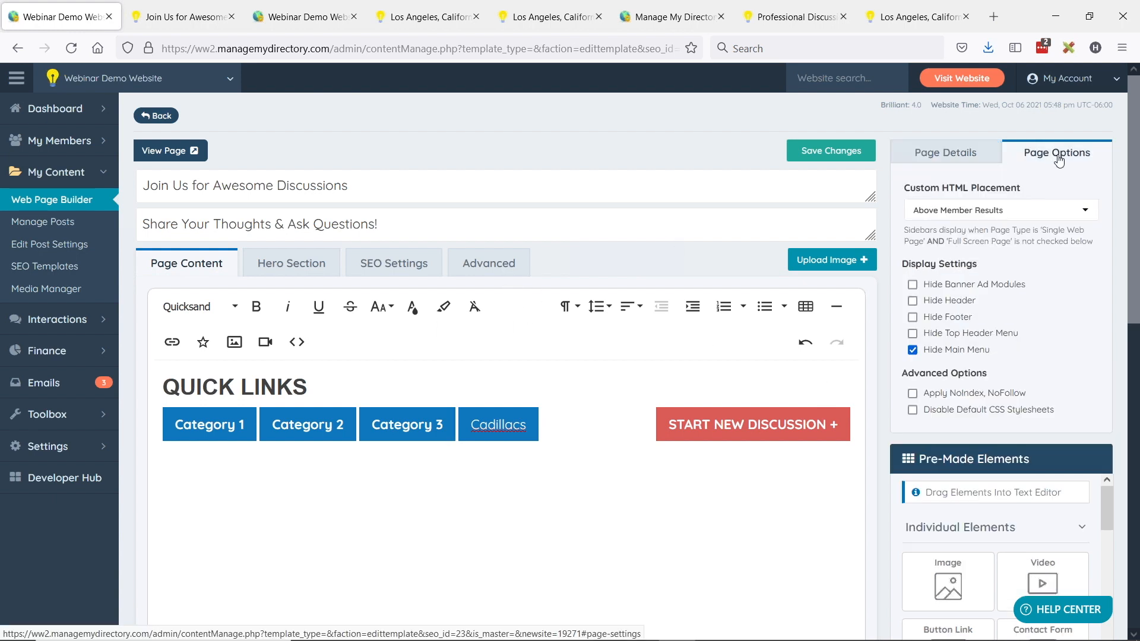
{"action": "left_click", "coordinate": [930, 215]}
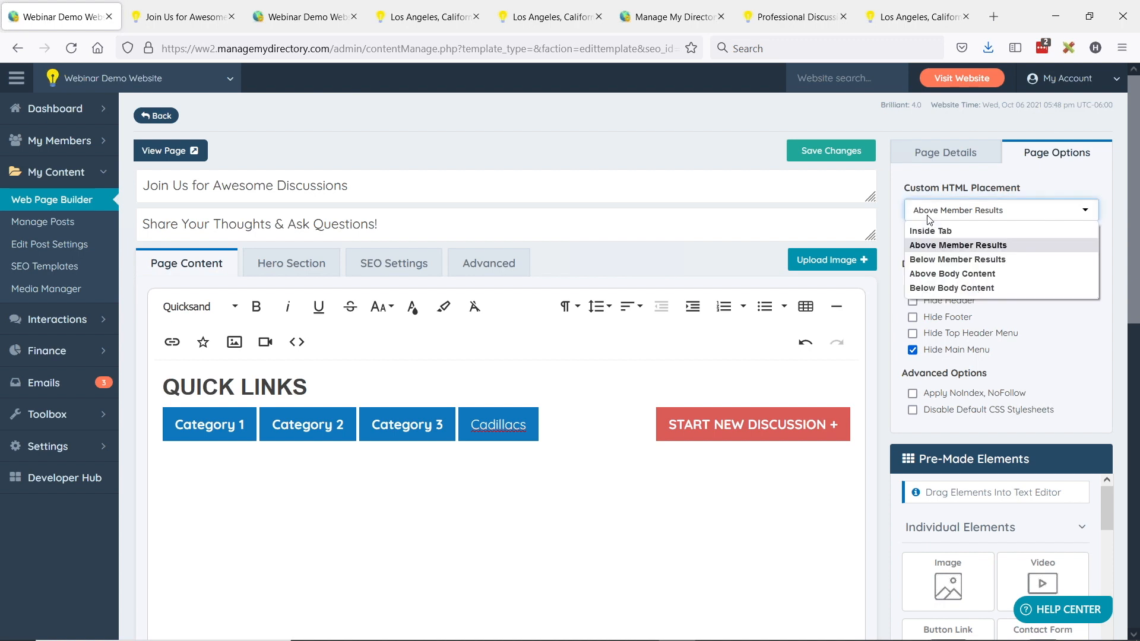
{"action": "left_click", "coordinate": [949, 247]}
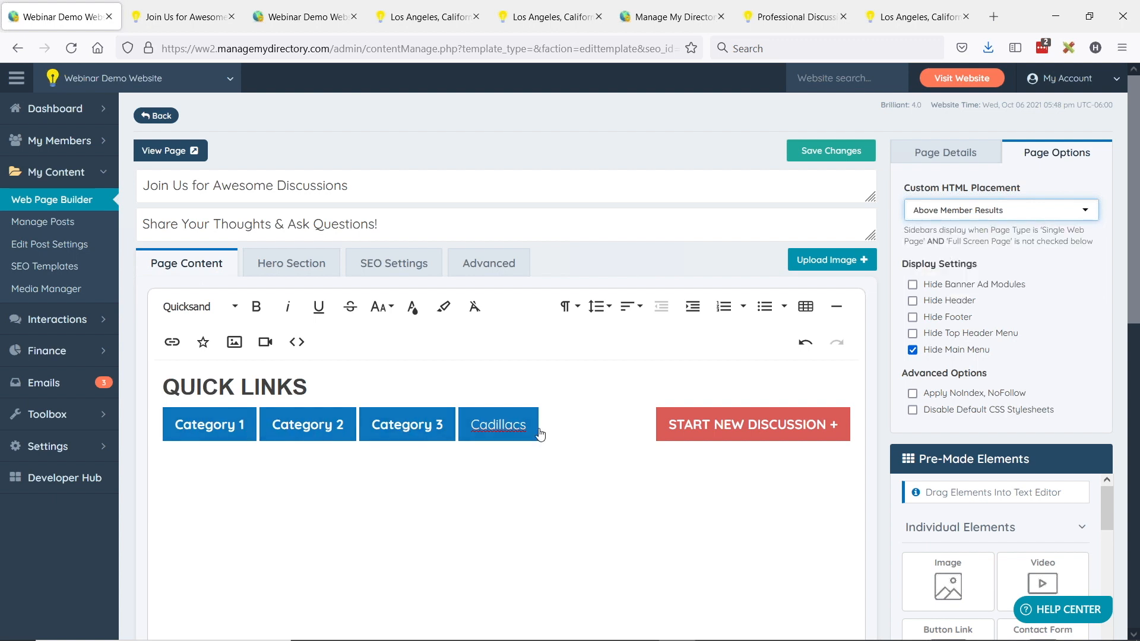
Step: Make the Cadillacs button's text bold and save the Discussion page changes
{"action": "double_click", "coordinate": [496, 425]}
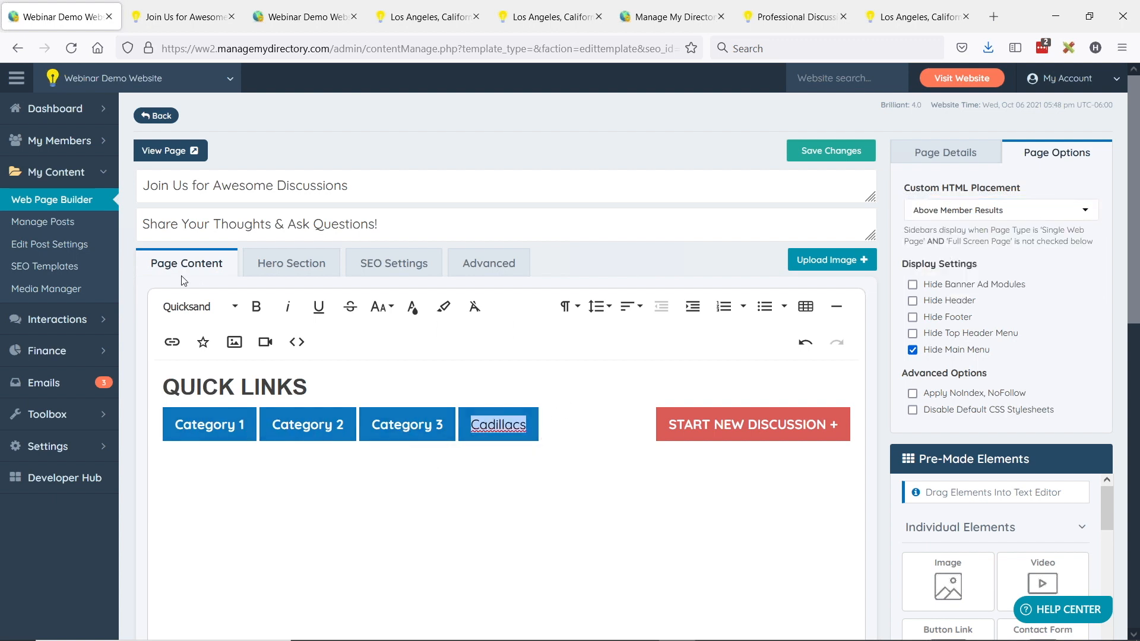
{"action": "left_click", "coordinate": [256, 307]}
{"action": "left_click", "coordinate": [525, 429]}
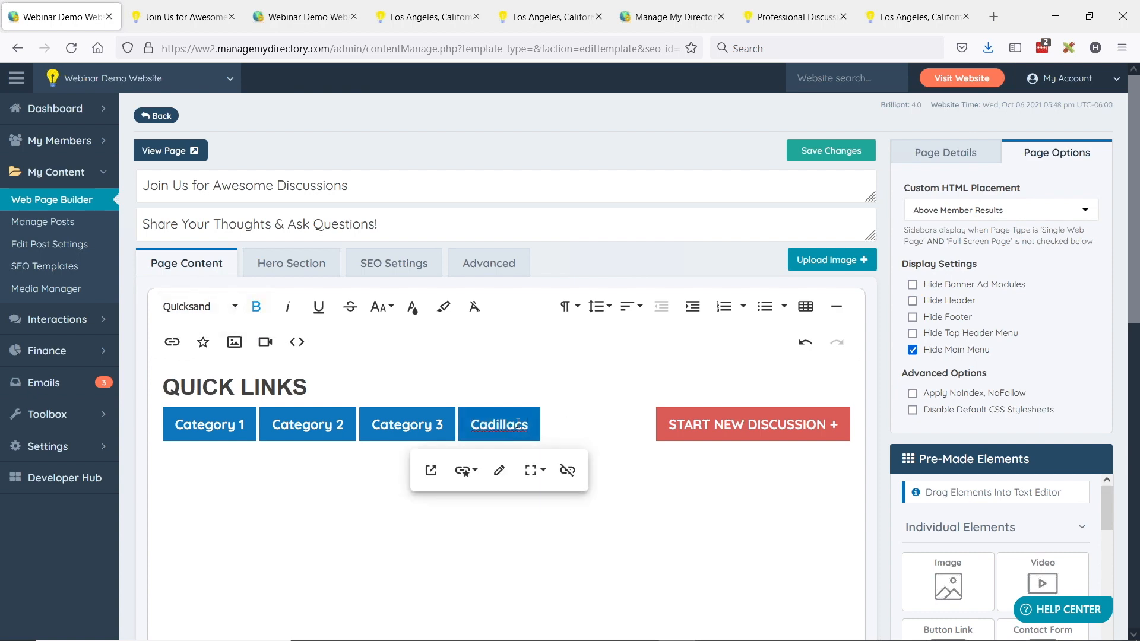
{"action": "left_click", "coordinate": [818, 153]}
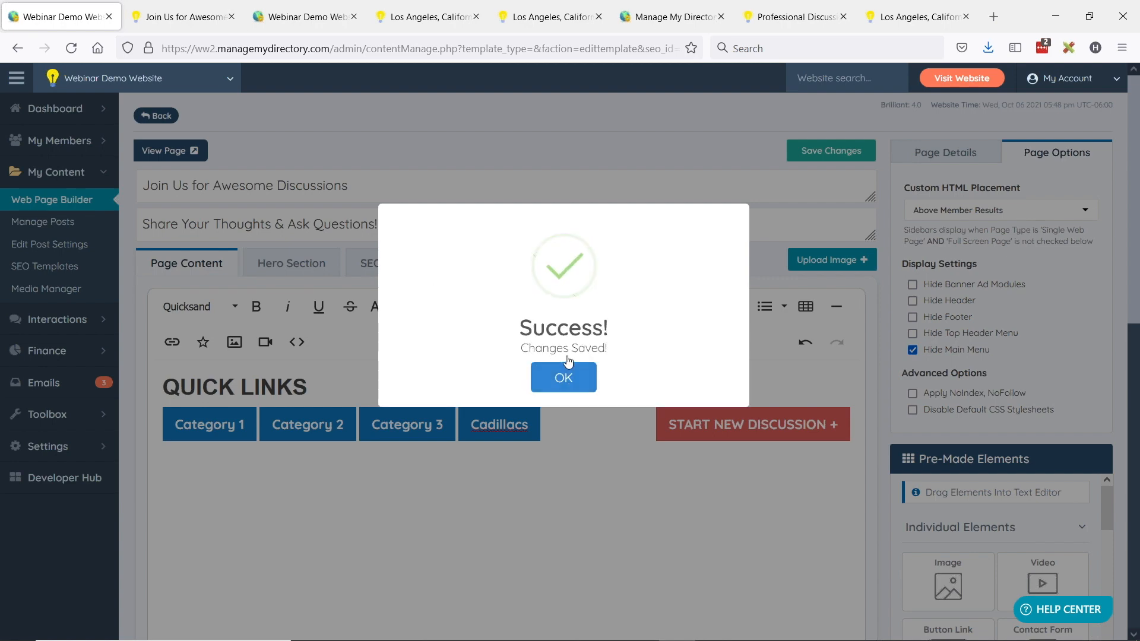
Step: Reload the live Discussions page and review its hero section, quick-link buttons and search results
{"action": "left_click", "coordinate": [568, 373]}
{"action": "left_click", "coordinate": [213, 9]}
{"action": "scroll", "coordinate": [501, 333], "scroll_direction": "up", "scroll_amount": 3}
{"action": "left_click", "coordinate": [71, 48]}
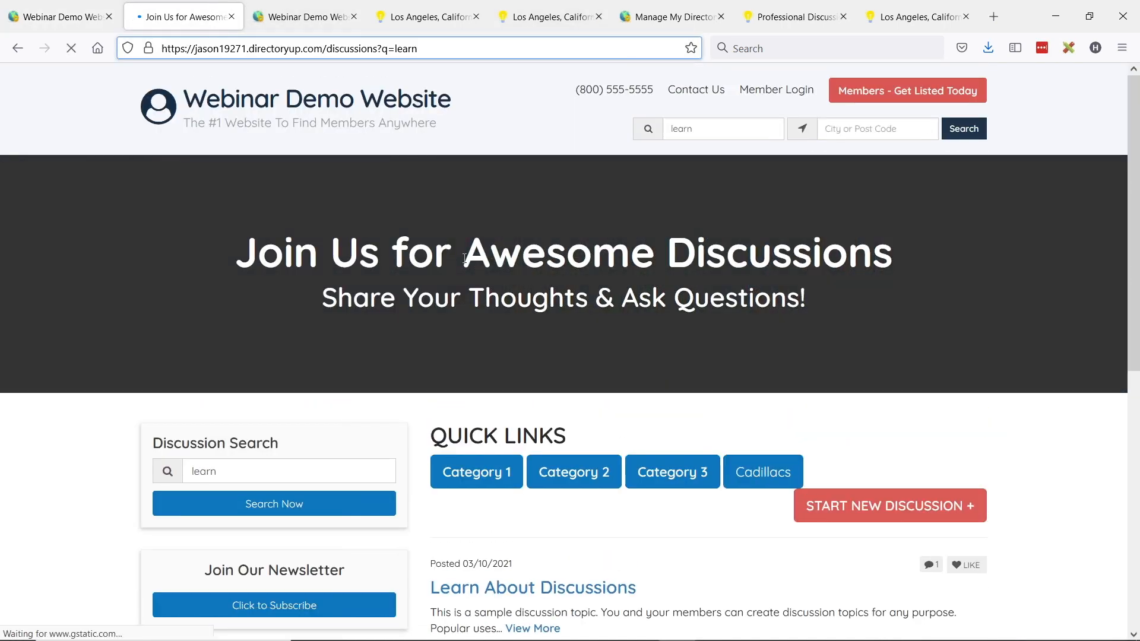
{"action": "scroll", "coordinate": [781, 317], "scroll_direction": "down", "scroll_amount": 2}
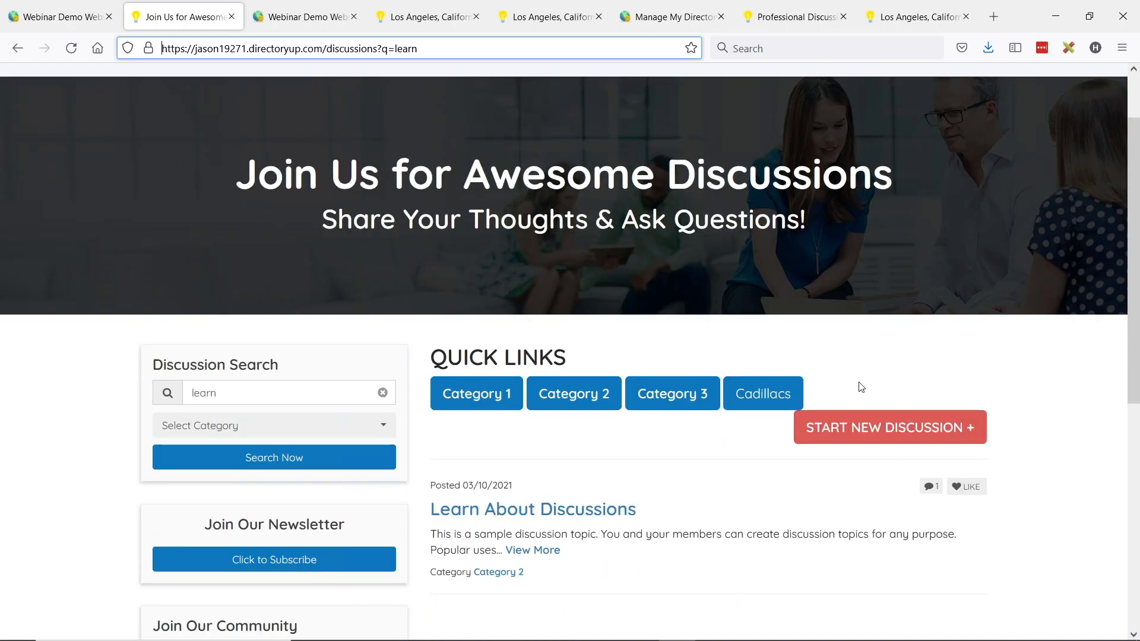
{"action": "scroll", "coordinate": [331, 379], "scroll_direction": "down", "scroll_amount": 2}
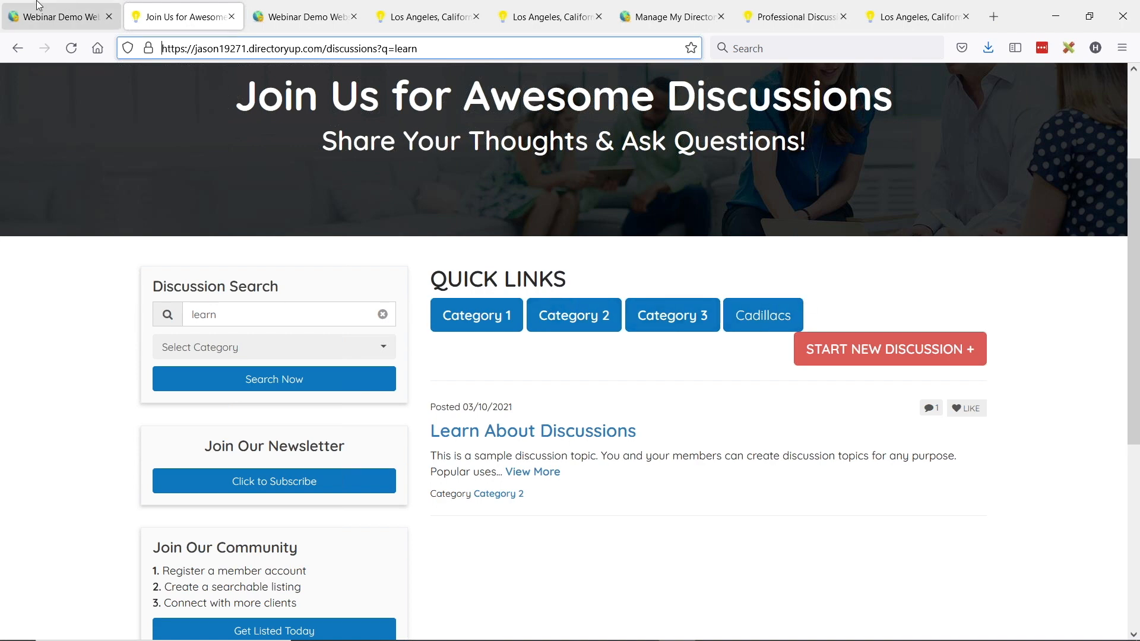
{"action": "scroll", "coordinate": [695, 406], "scroll_direction": "up", "scroll_amount": 3}
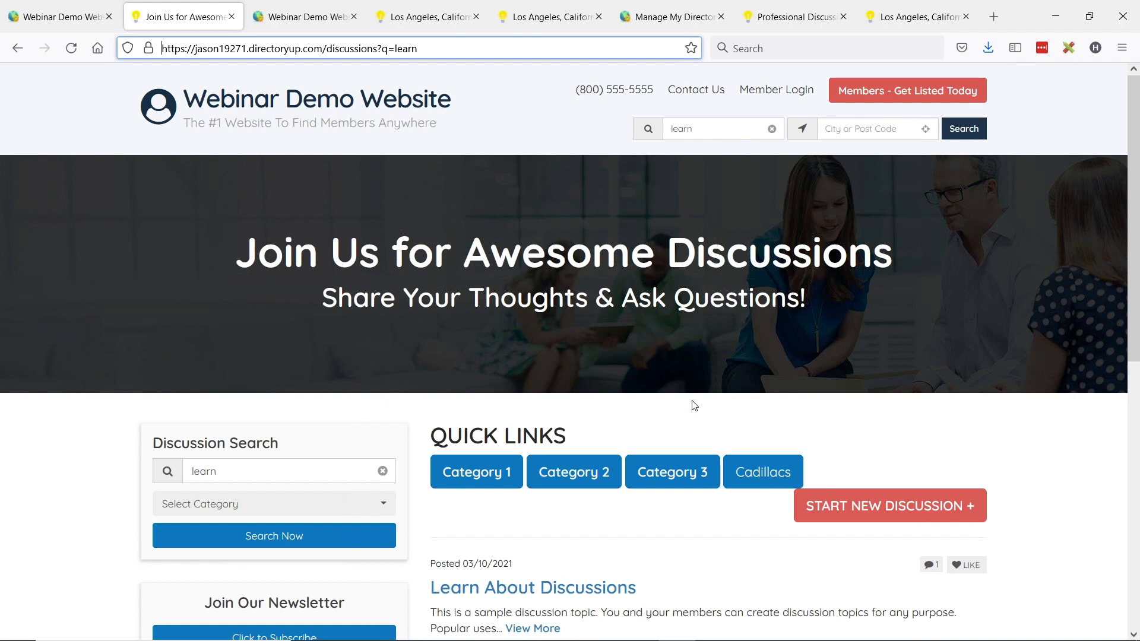
Step: Return to the page editor and shorten the red button's text to START DISCUSSION +
{"action": "key", "text": "ctrl+Page_Up"}
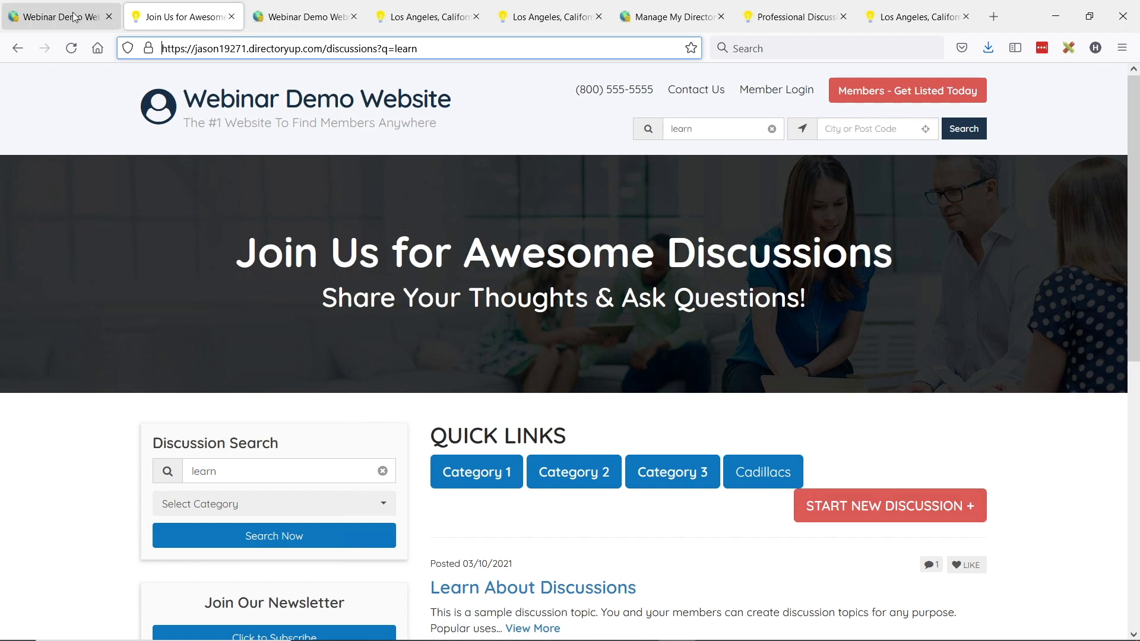
{"action": "double_click", "coordinate": [729, 425]}
{"action": "key", "text": "Delete"}
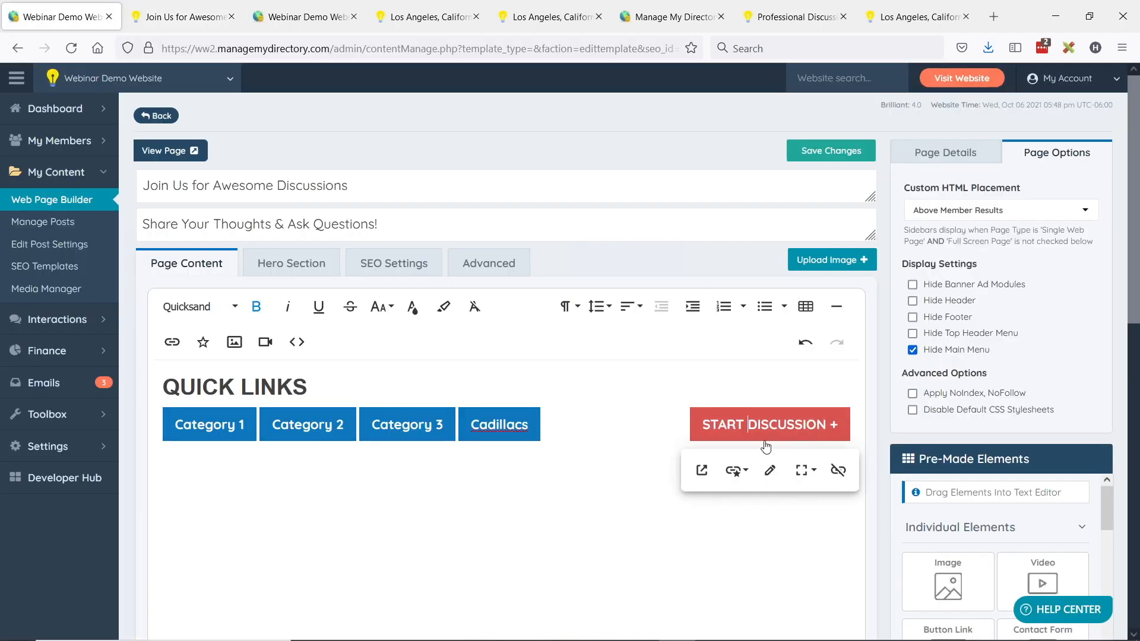
Step: Turn the Cadillacs button's Large Button style off and on again, and save the page changes
{"action": "left_click", "coordinate": [493, 426]}
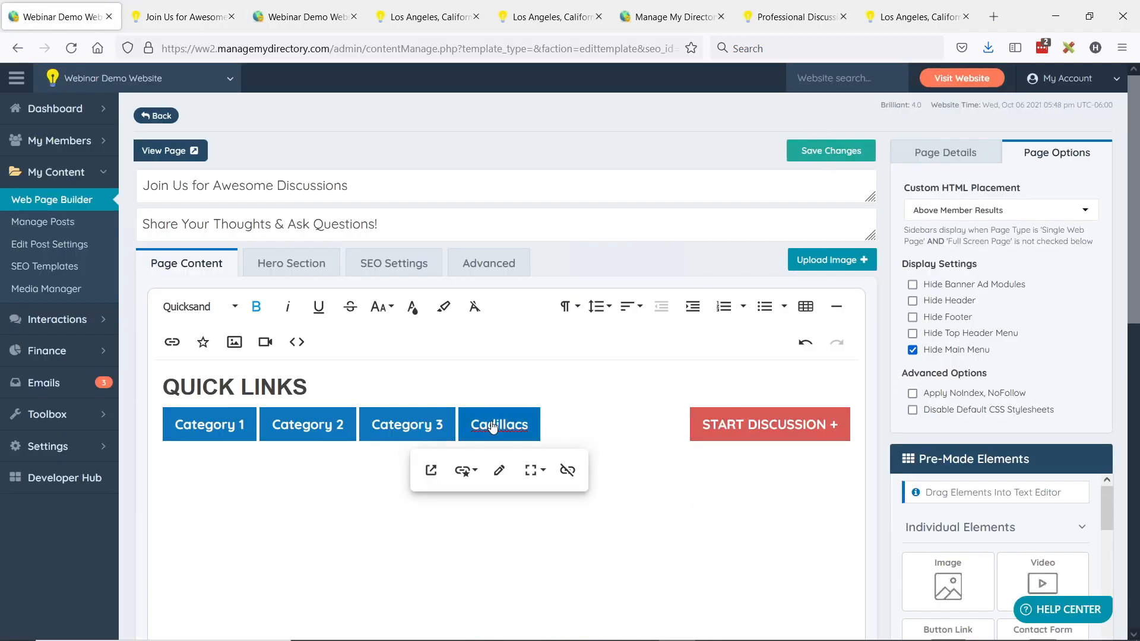
{"action": "left_click", "coordinate": [533, 470]}
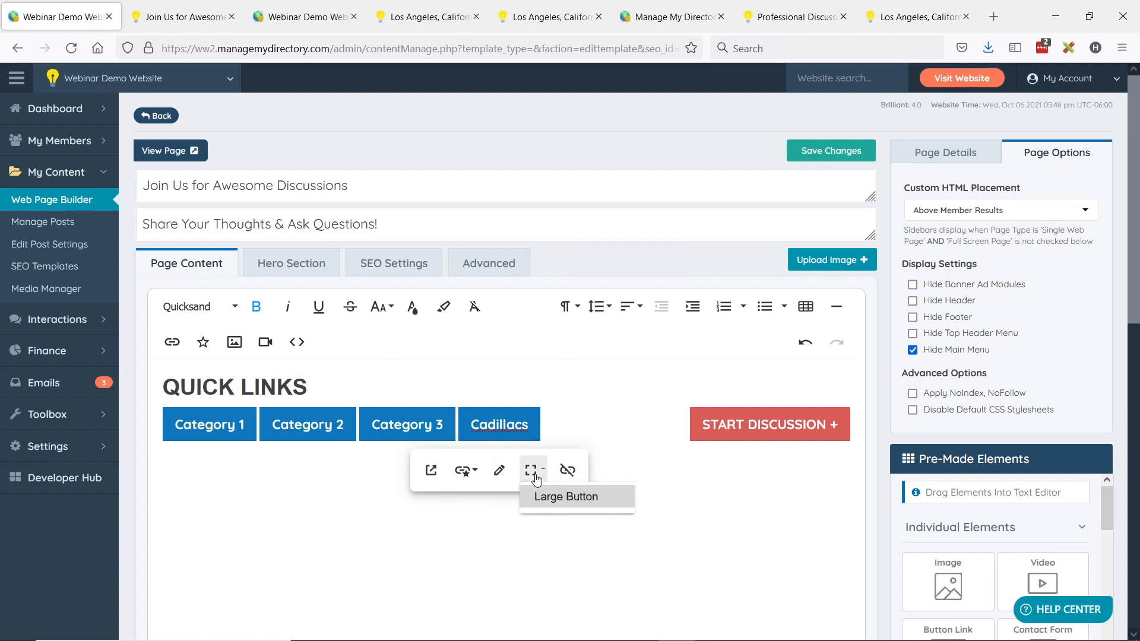
{"action": "left_click", "coordinate": [559, 550]}
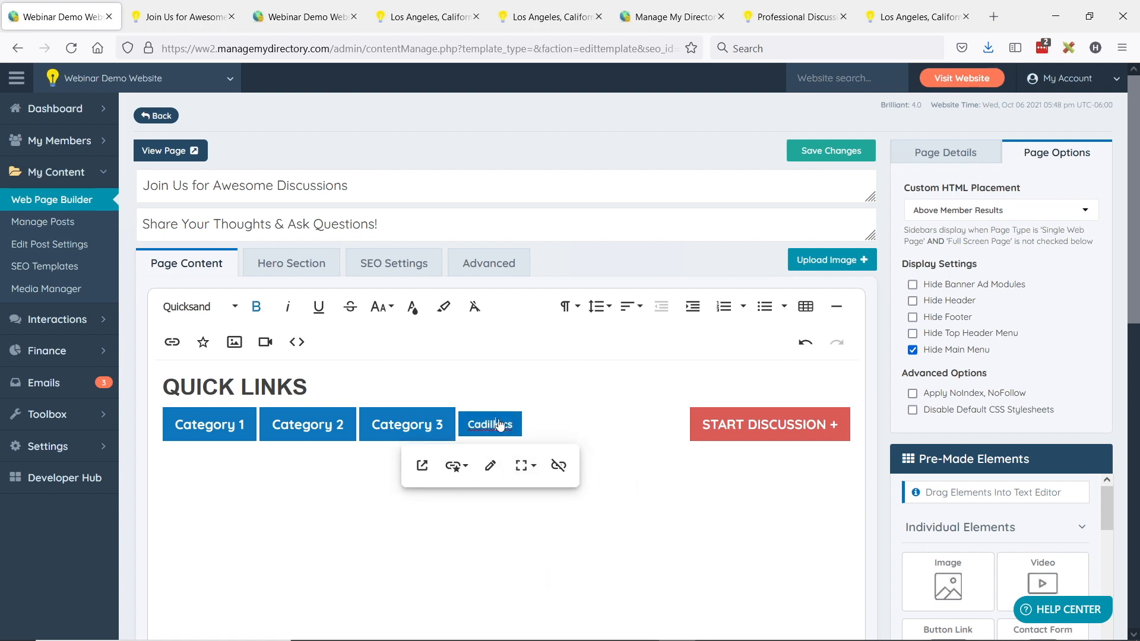
{"action": "left_click", "coordinate": [522, 466]}
{"action": "left_click", "coordinate": [546, 561]}
{"action": "left_click", "coordinate": [850, 151]}
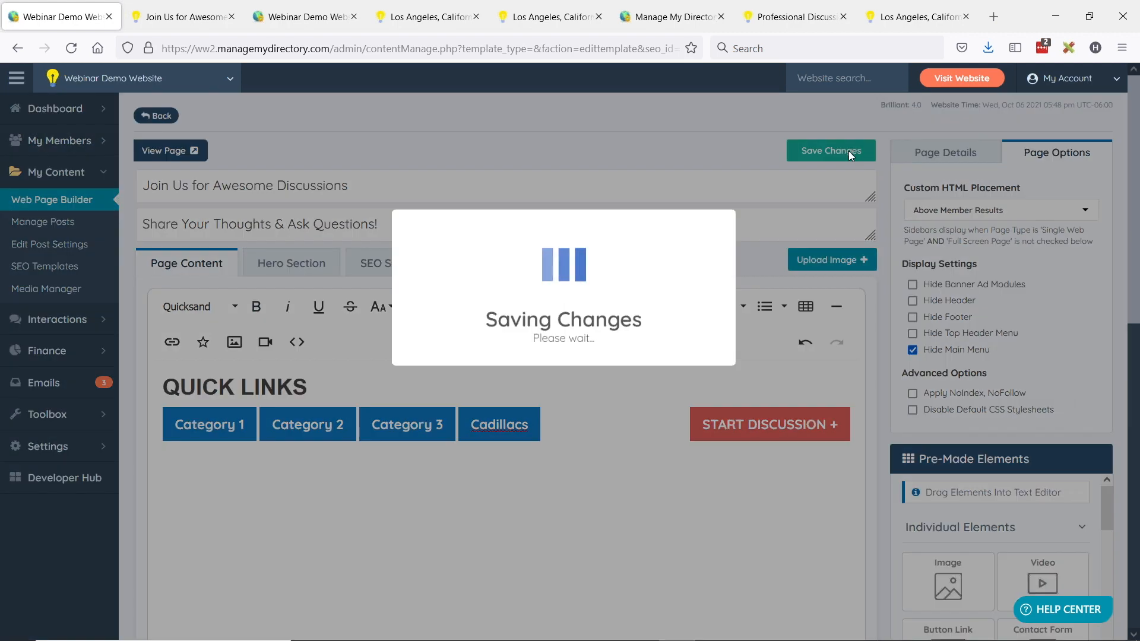
{"action": "left_click", "coordinate": [177, 13]}
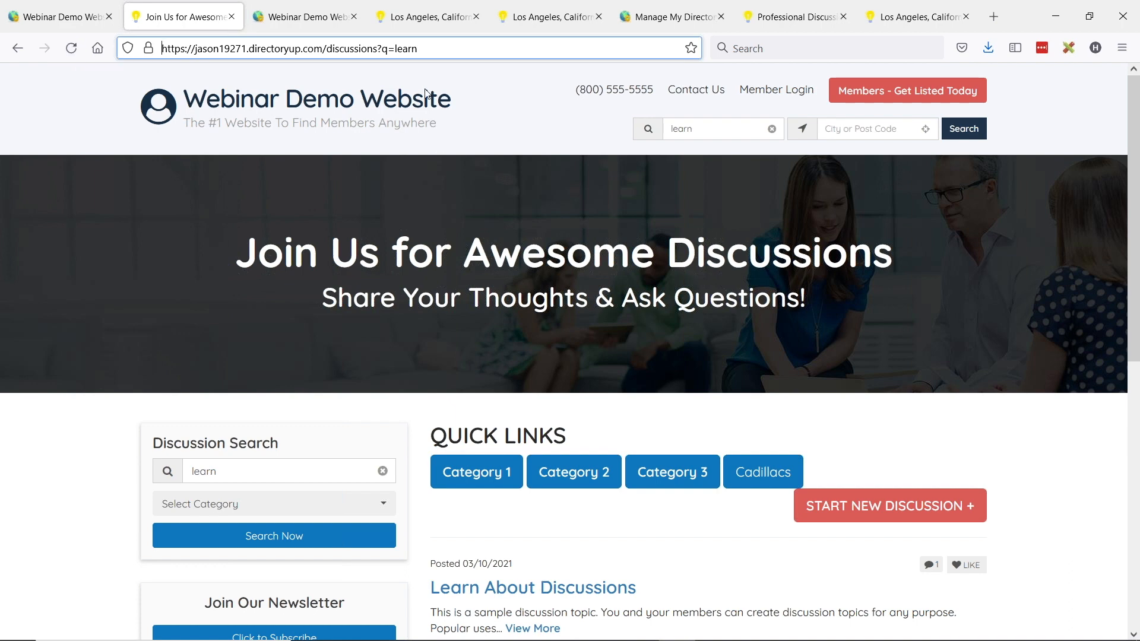
{"action": "left_click_drag", "start_coordinate": [337, 48], "coordinate": [421, 48]}
{"action": "type", "text": "events"}
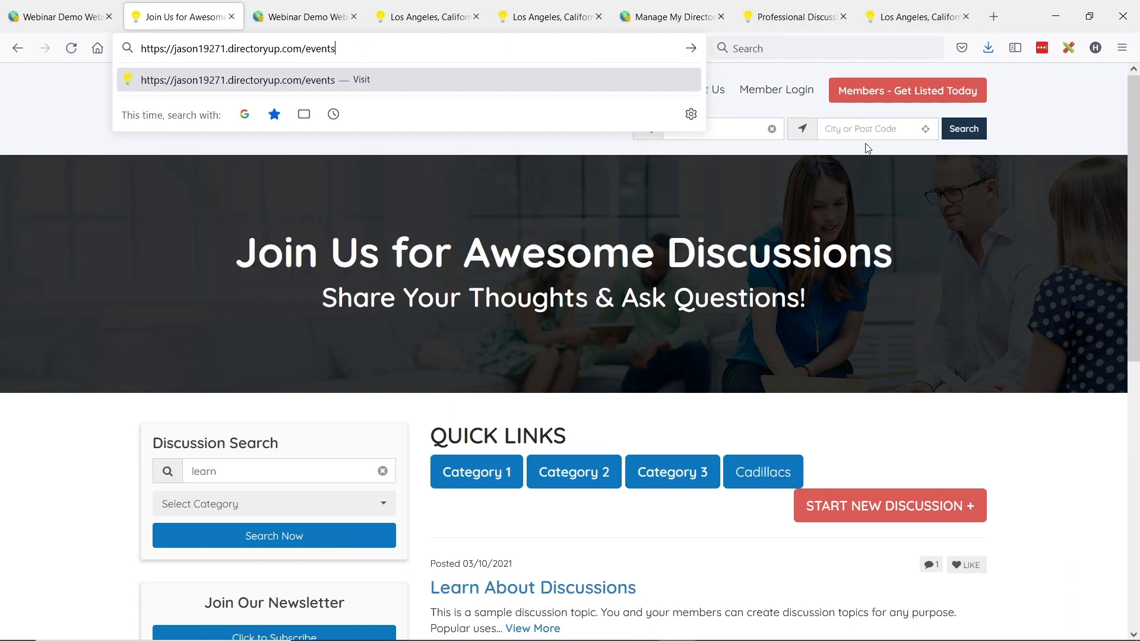
{"action": "left_click", "coordinate": [867, 130]}
{"action": "type", "text": "los"}
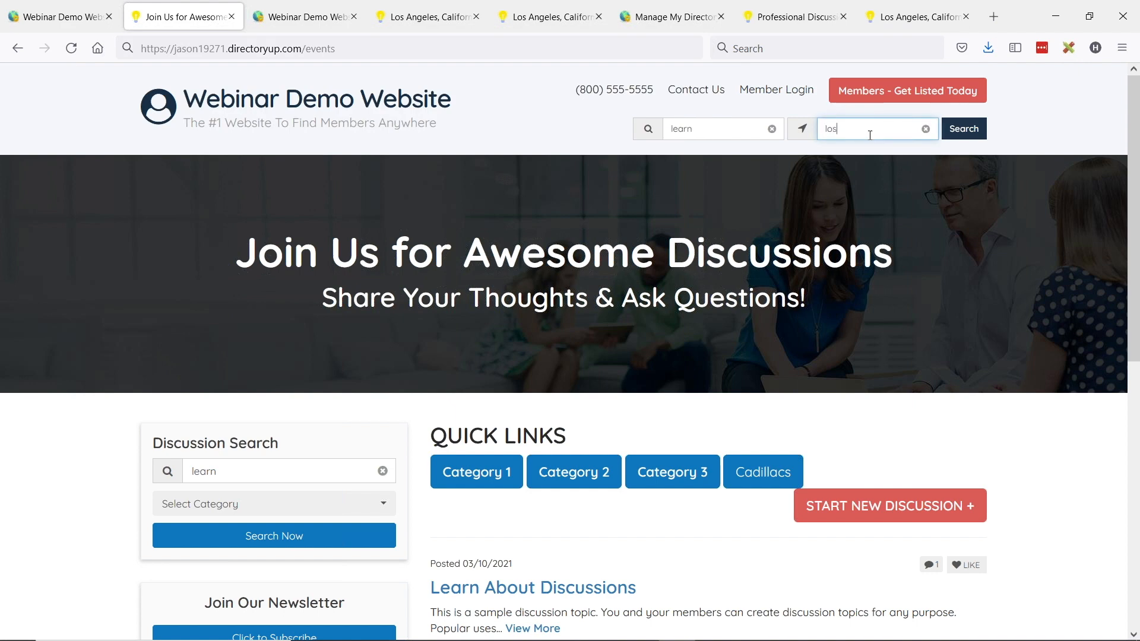
Step: Open the demobootstrap.com demo site in the third browser tab and go to its Events page
{"action": "left_click", "coordinate": [276, 16]}
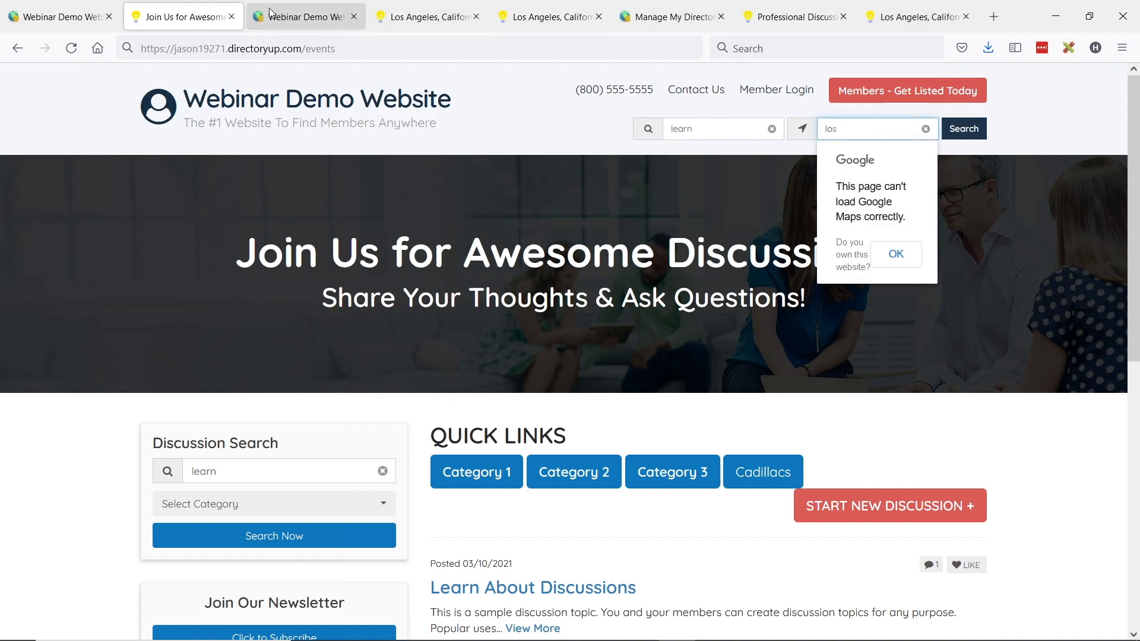
{"action": "left_click", "coordinate": [296, 48]}
{"action": "type", "text": "demo"}
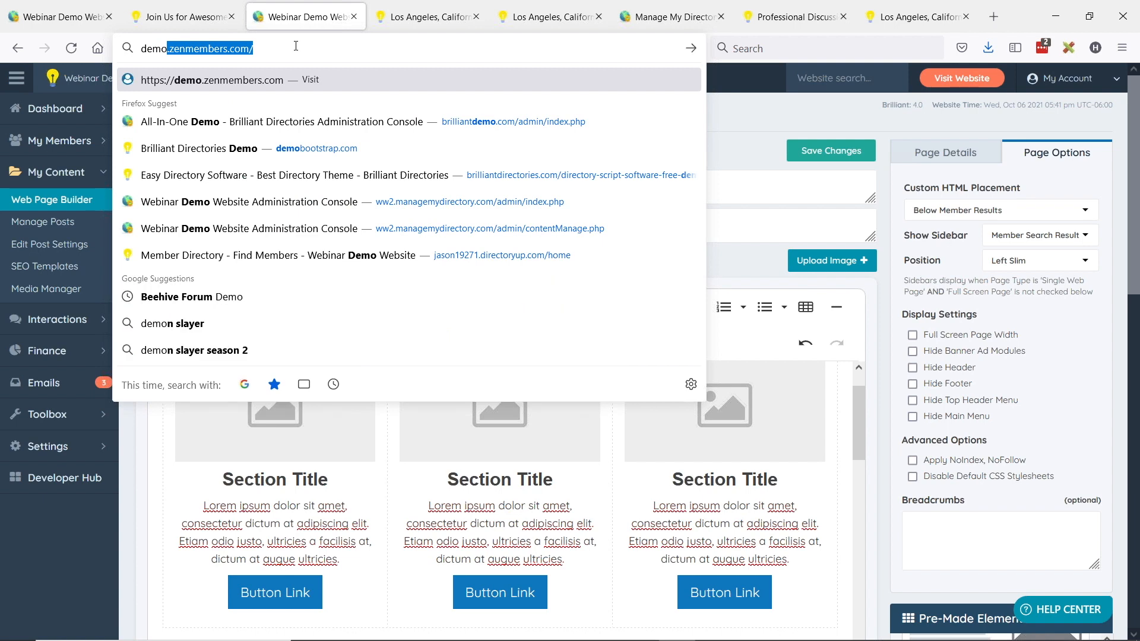
{"action": "type", "text": "b"}
{"action": "key", "text": "Return"}
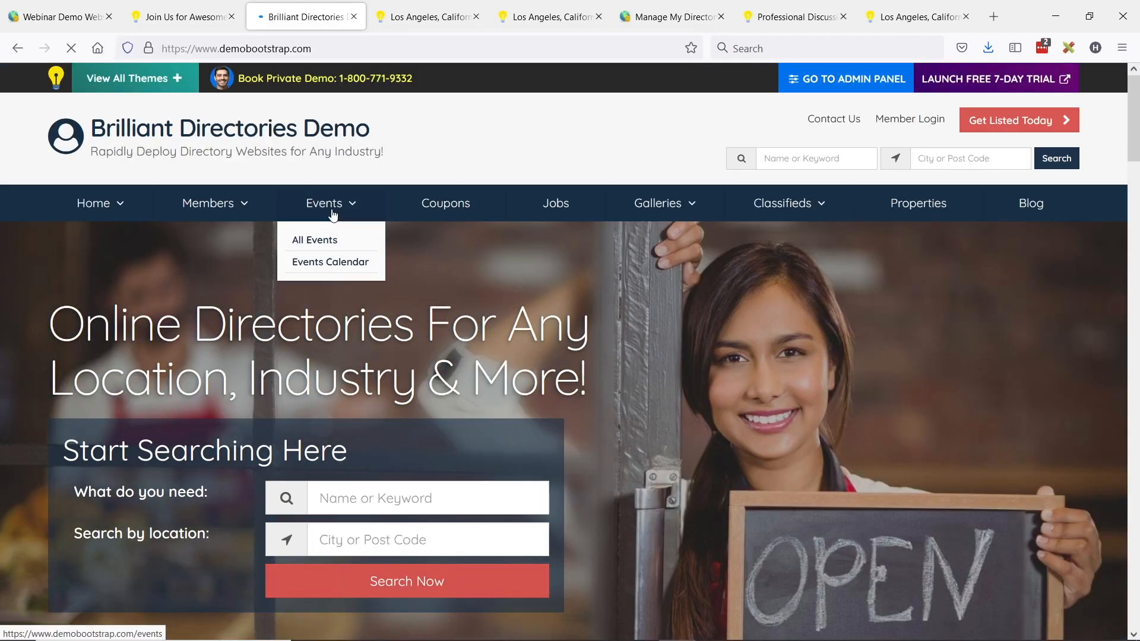
{"action": "left_click", "coordinate": [336, 215]}
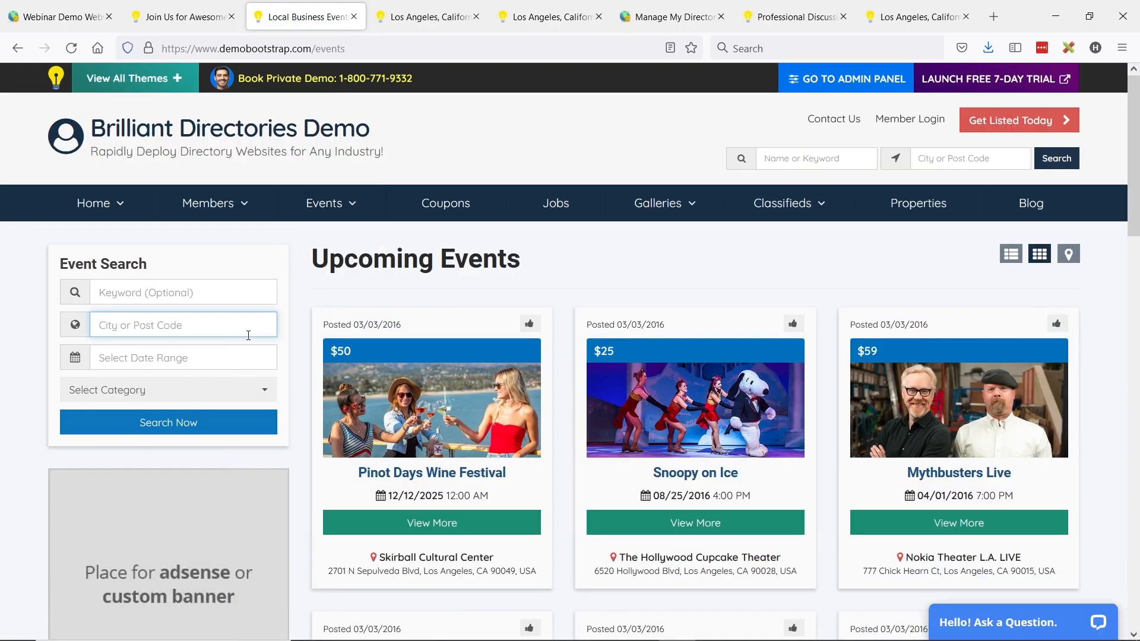
Step: Search the demo site's events by the location Los Angeles, CA, USA
{"action": "type", "text": "los"}
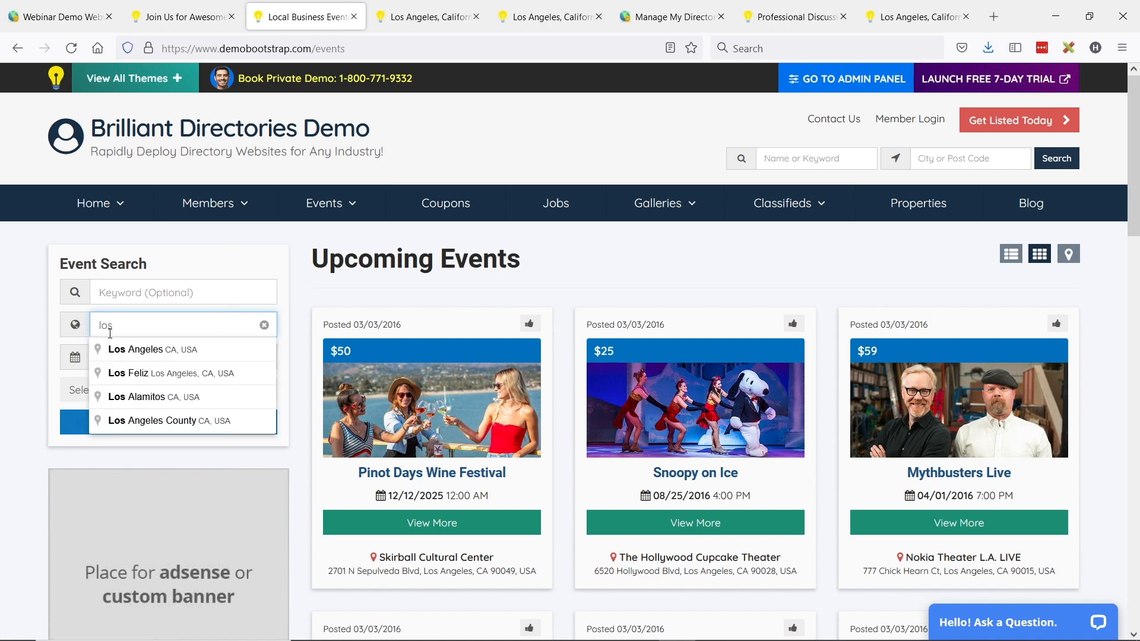
{"action": "left_click", "coordinate": [118, 351]}
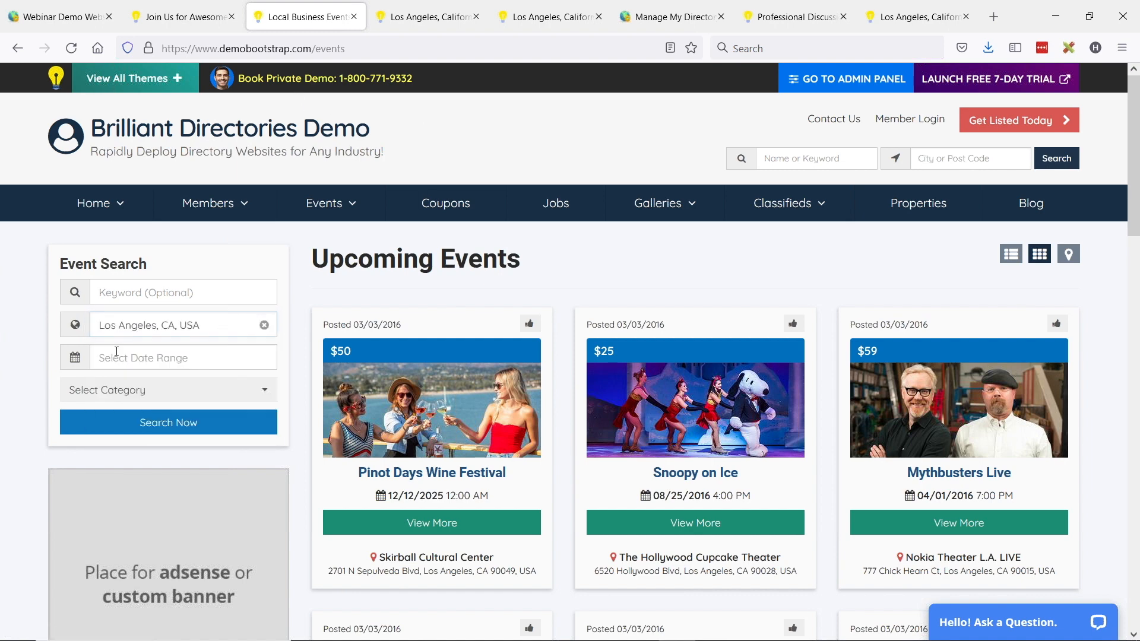
{"action": "left_click", "coordinate": [175, 429]}
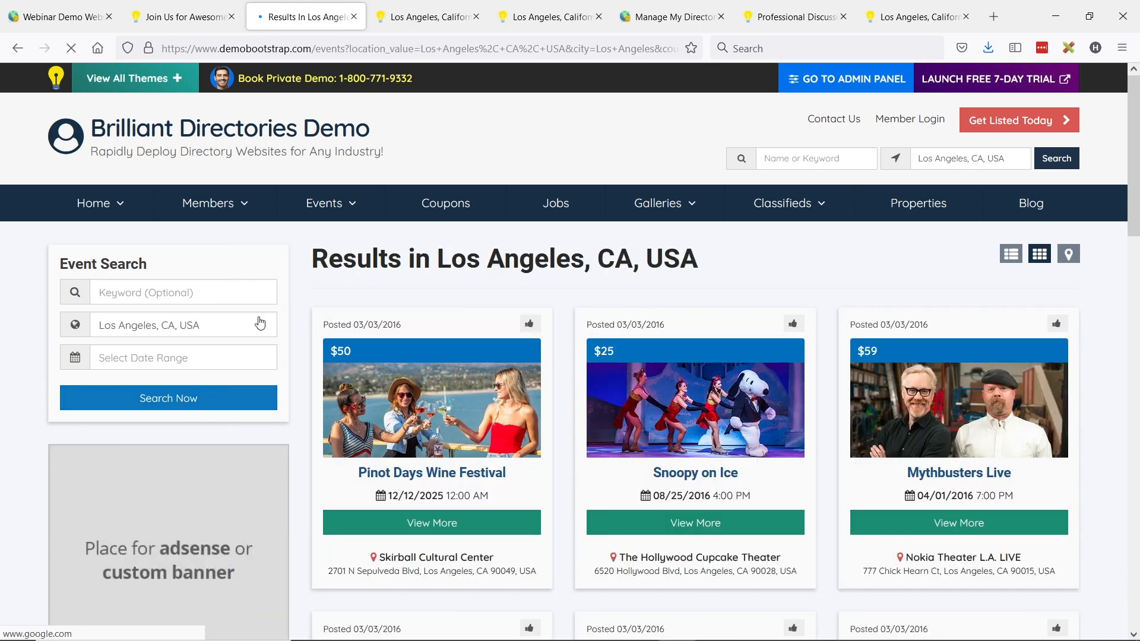
Step: Examine the full URL of the Los Angeles event results, including its search parameters
{"action": "left_click_drag", "start_coordinate": [313, 48], "coordinate": [843, 45]}
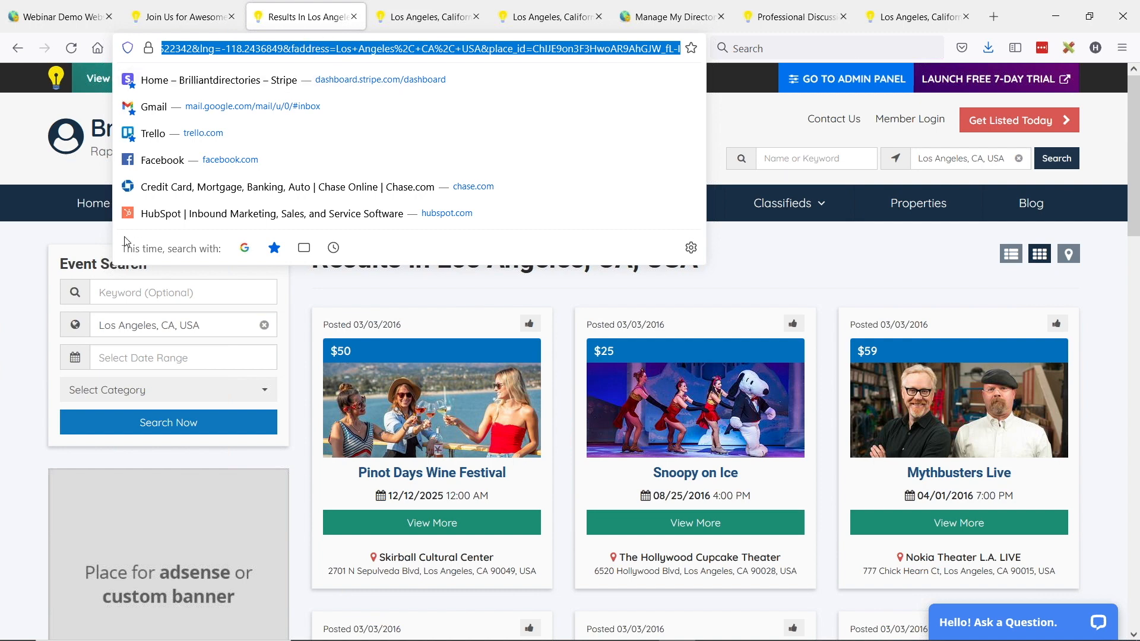
{"action": "left_click", "coordinate": [16, 289]}
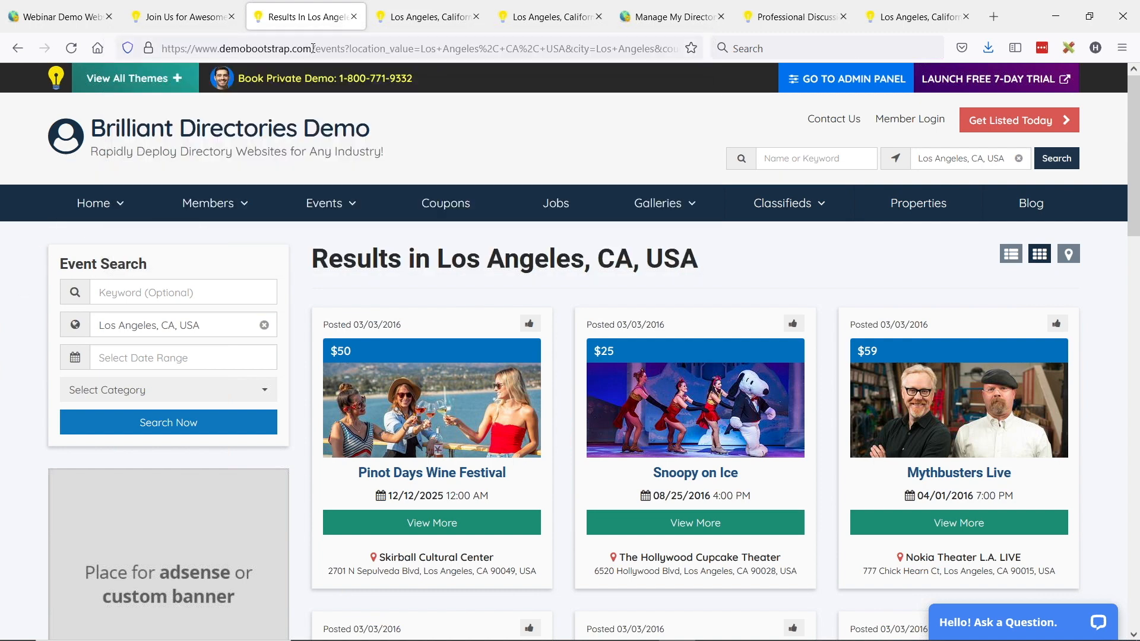
{"action": "left_click_drag", "start_coordinate": [313, 47], "coordinate": [873, 41]}
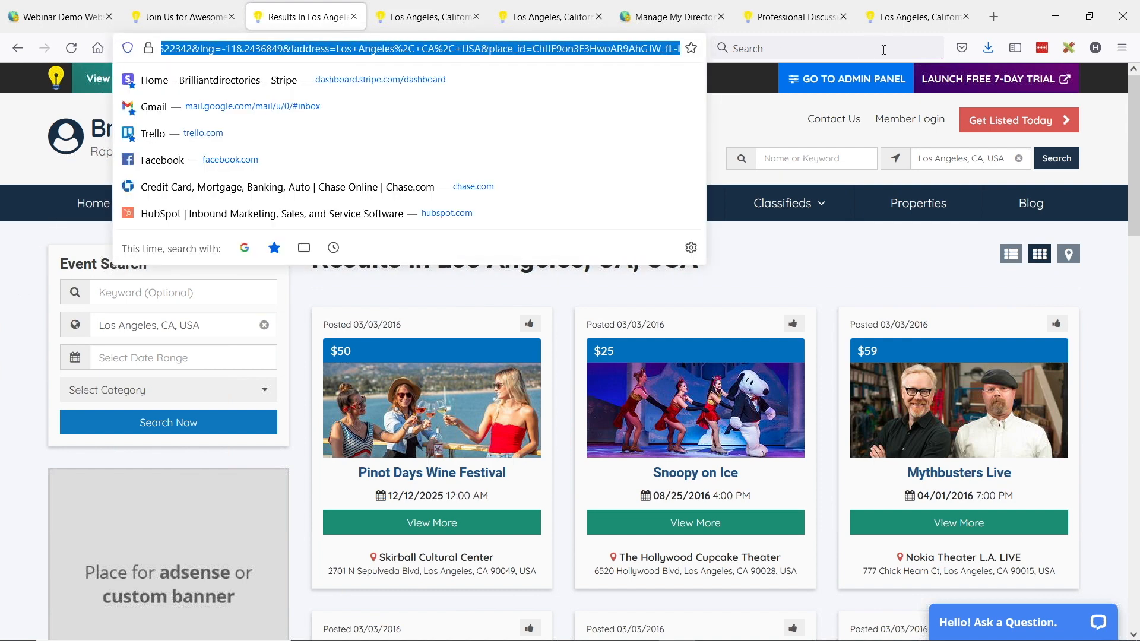
{"action": "left_click", "coordinate": [434, 48]}
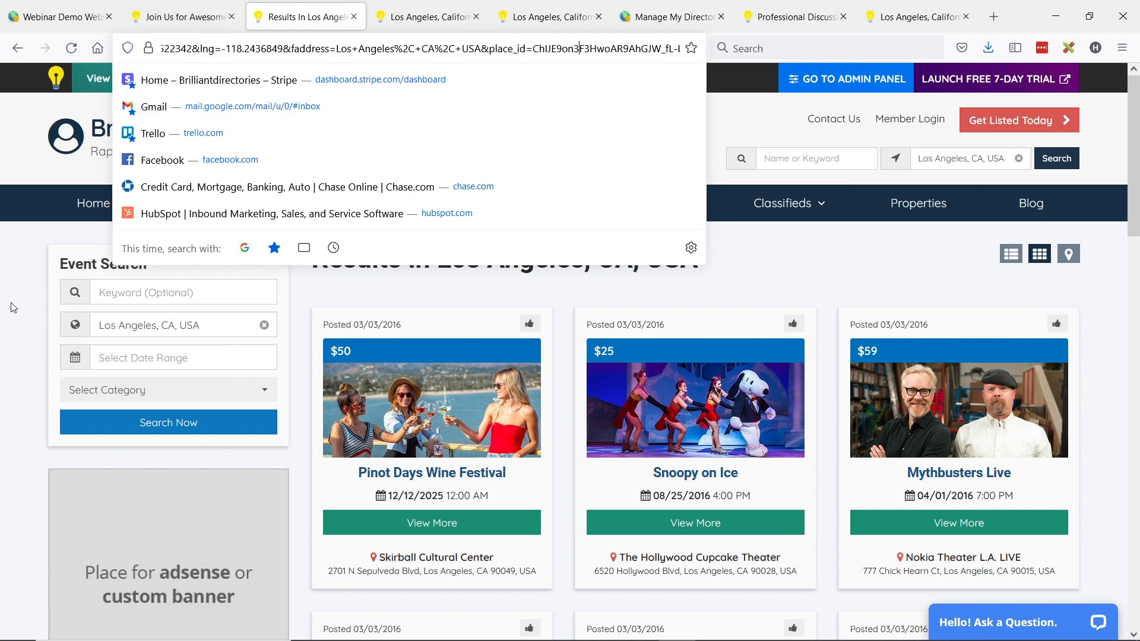
{"action": "left_click_drag", "start_coordinate": [184, 48], "coordinate": [116, 48]}
{"action": "left_click", "coordinate": [290, 46]}
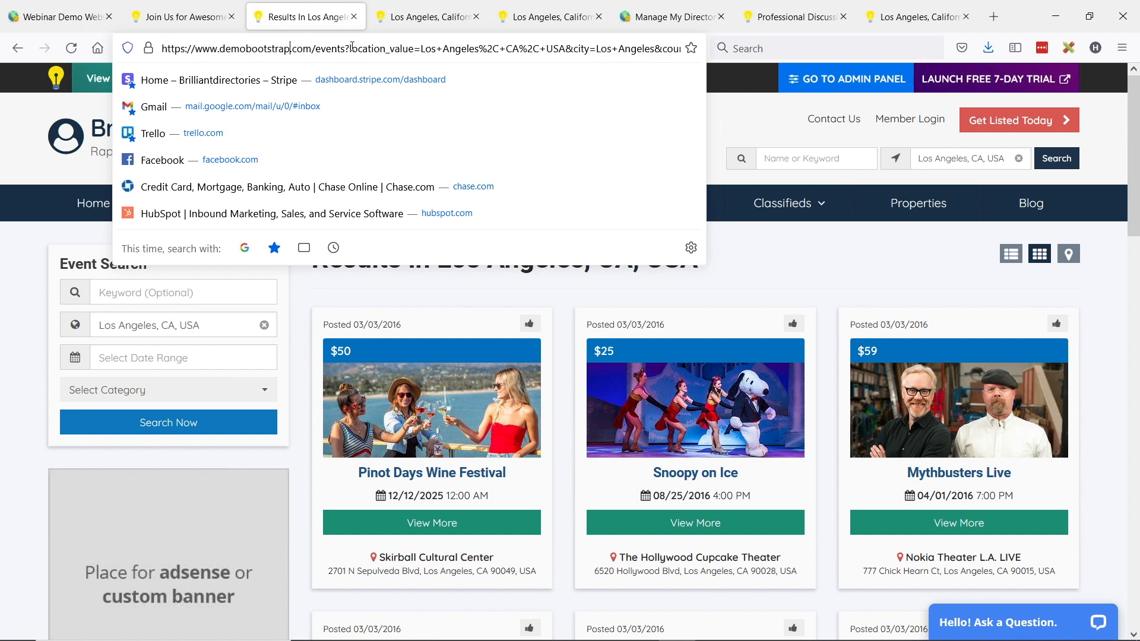
{"action": "left_click_drag", "start_coordinate": [313, 47], "coordinate": [762, 48]}
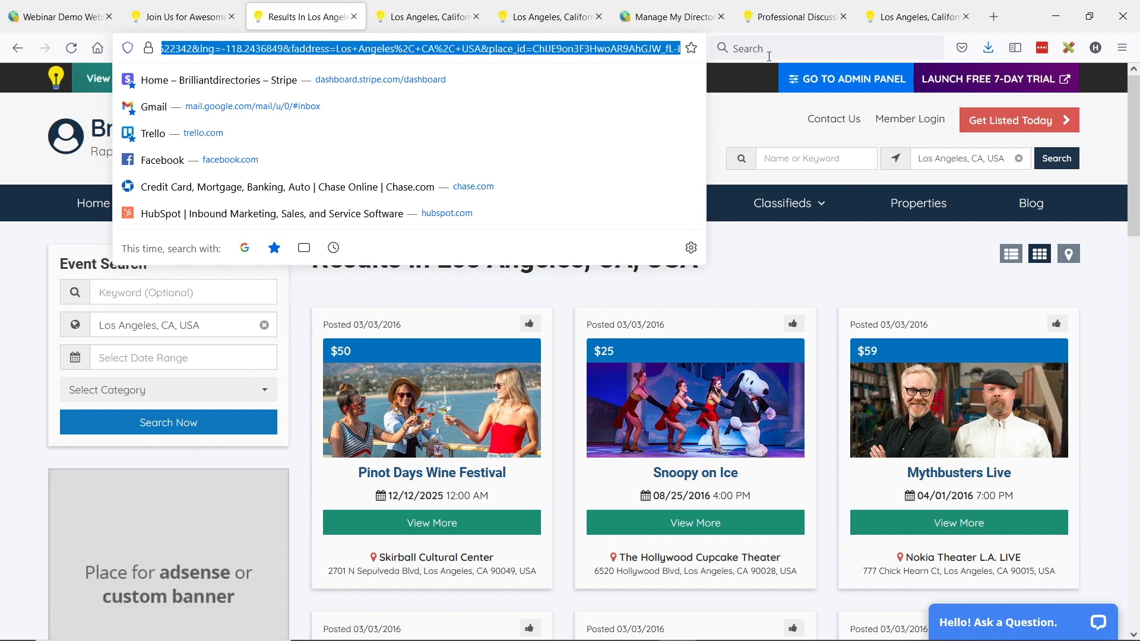
{"action": "left_click", "coordinate": [7, 351]}
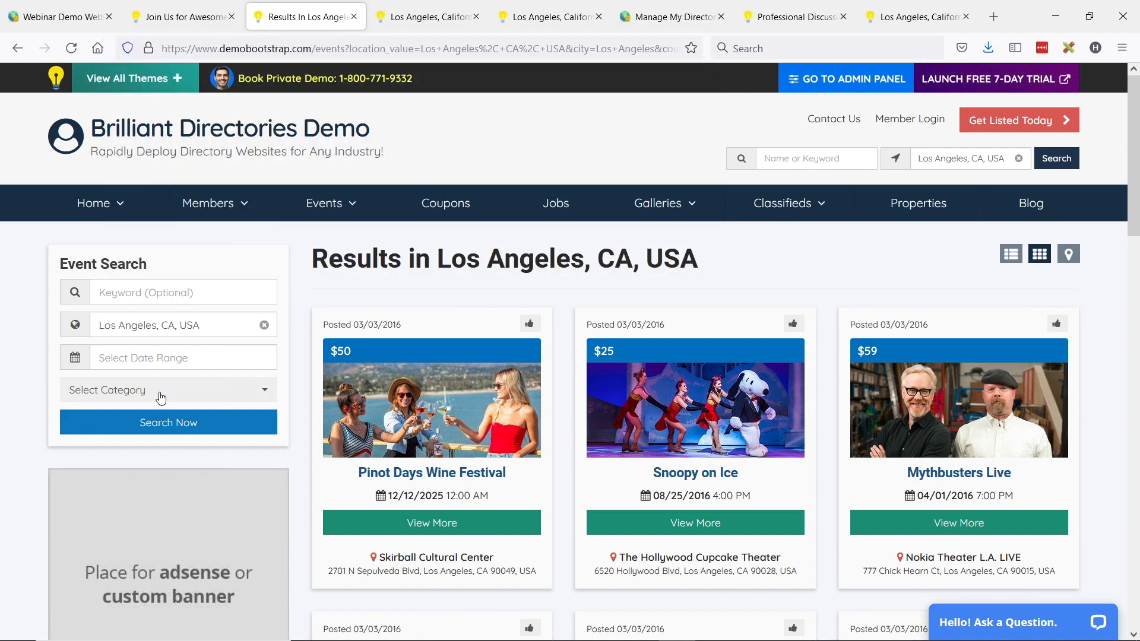
Step: Narrow the Los Angeles event search to Category 1 and copy the full URL of the results page
{"action": "left_click", "coordinate": [187, 391]}
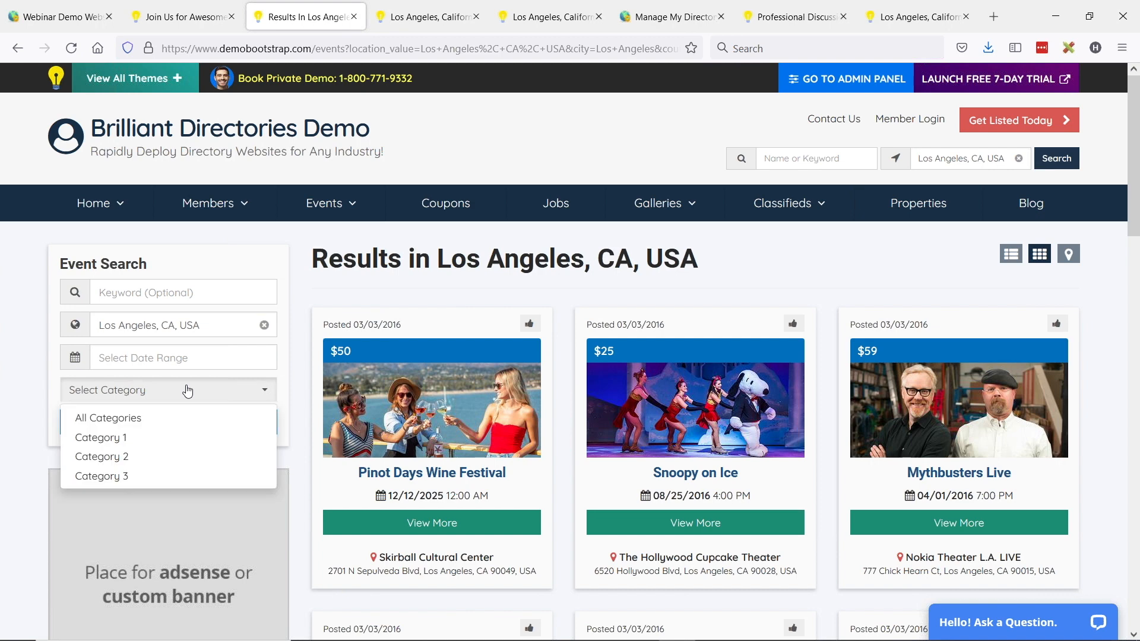
{"action": "left_click", "coordinate": [120, 438]}
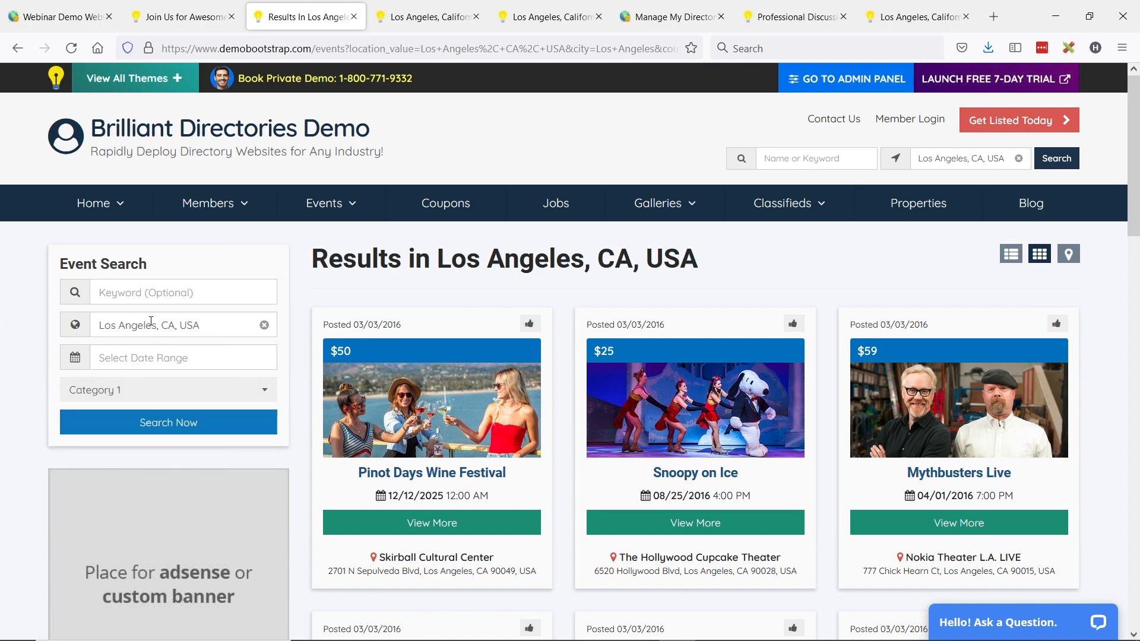
{"action": "left_click", "coordinate": [143, 422]}
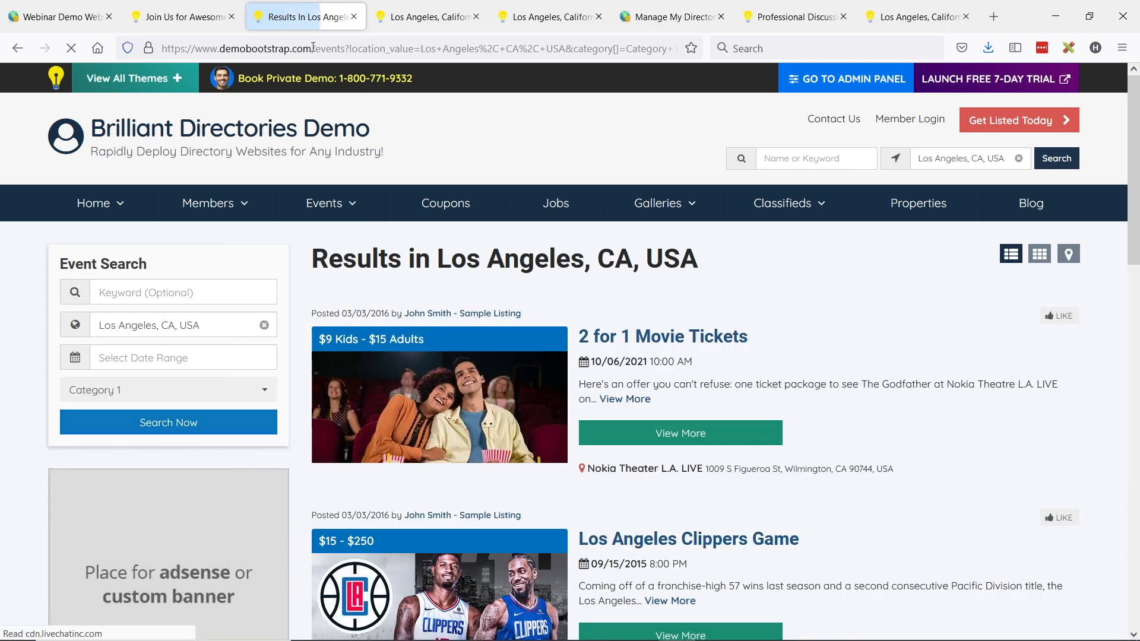
{"action": "left_click_drag", "start_coordinate": [309, 49], "coordinate": [839, 43]}
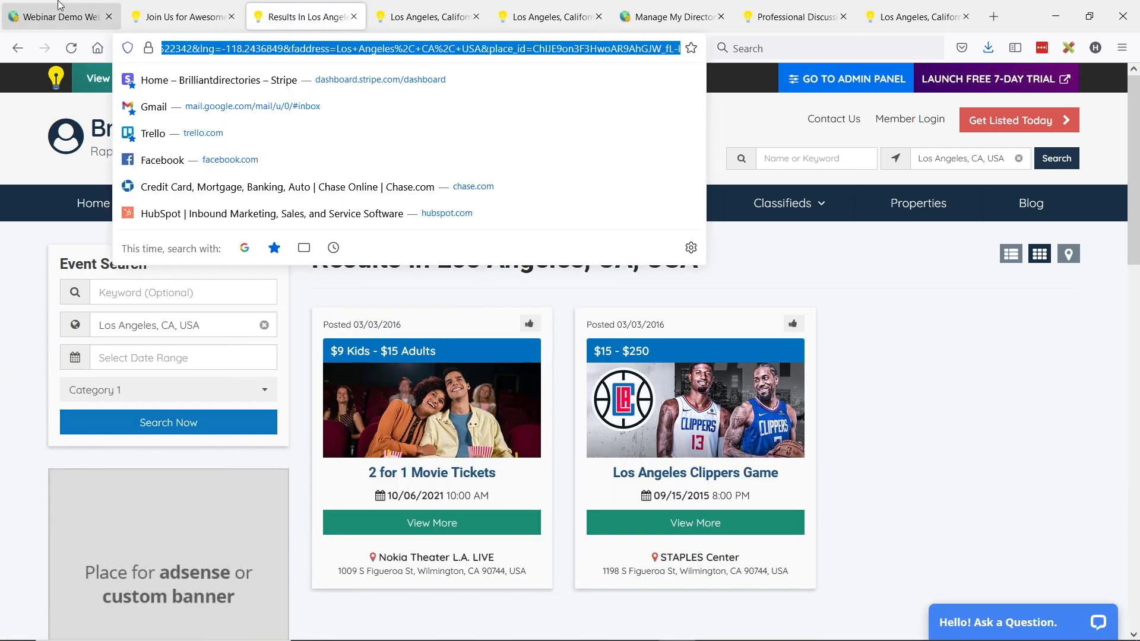
Step: In the Discussions page editor, replace the Category 1 button's link with the copied event results URL
{"action": "left_click", "coordinate": [68, 17]}
{"action": "left_click", "coordinate": [208, 435]}
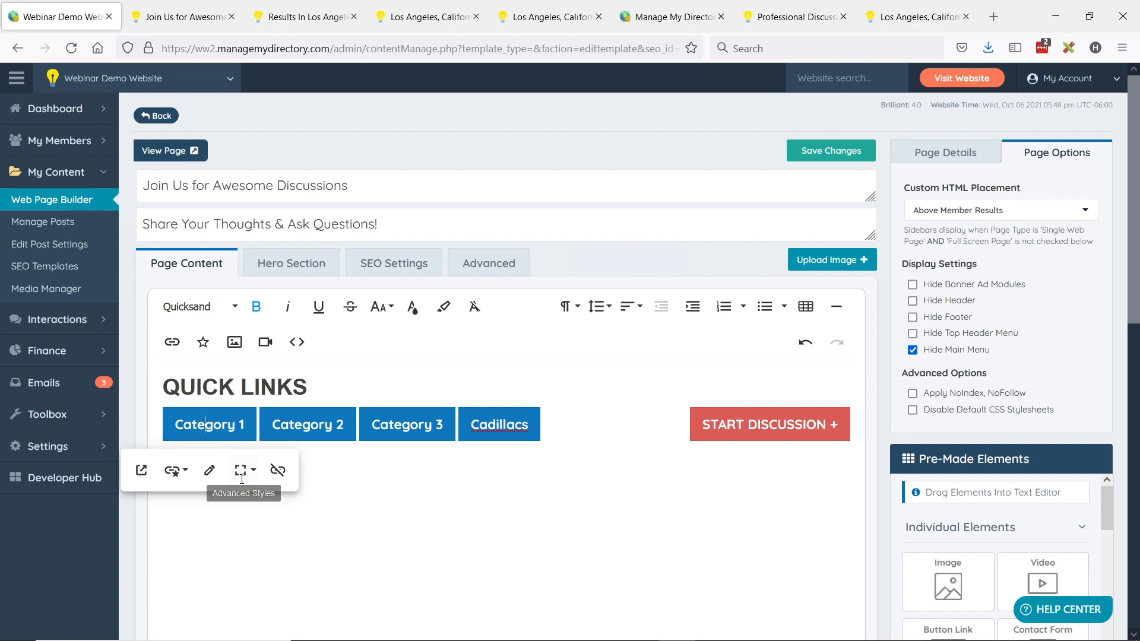
{"action": "left_click", "coordinate": [209, 472]}
{"action": "triple_click", "coordinate": [193, 522]}
{"action": "key", "text": "ctrl+v"}
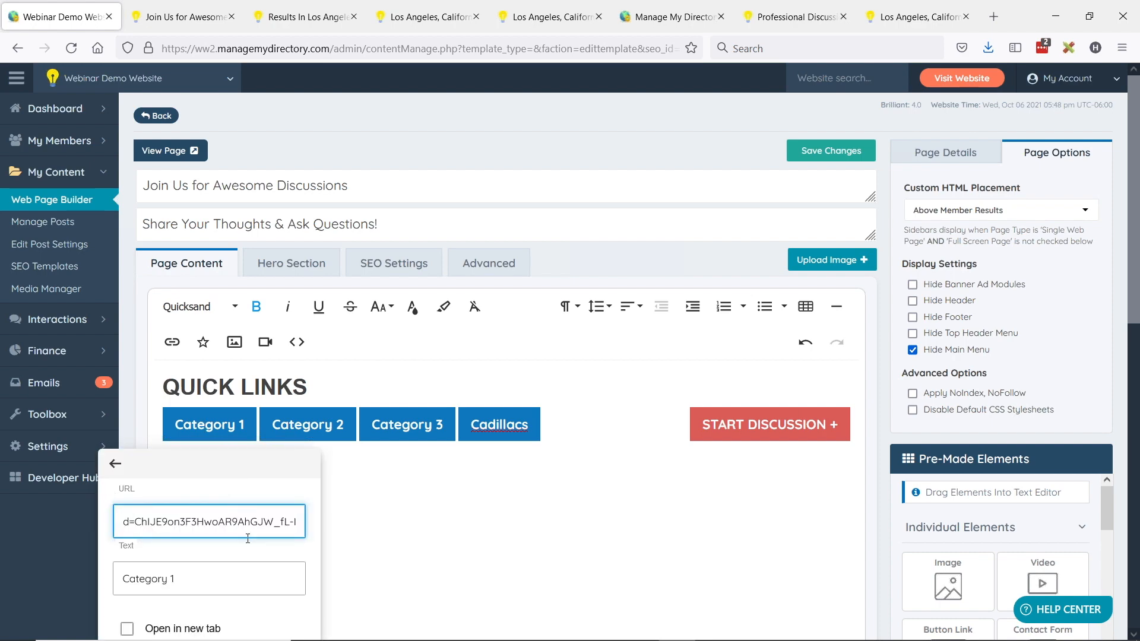
{"action": "scroll", "coordinate": [215, 547], "scroll_direction": "down", "scroll_amount": 1}
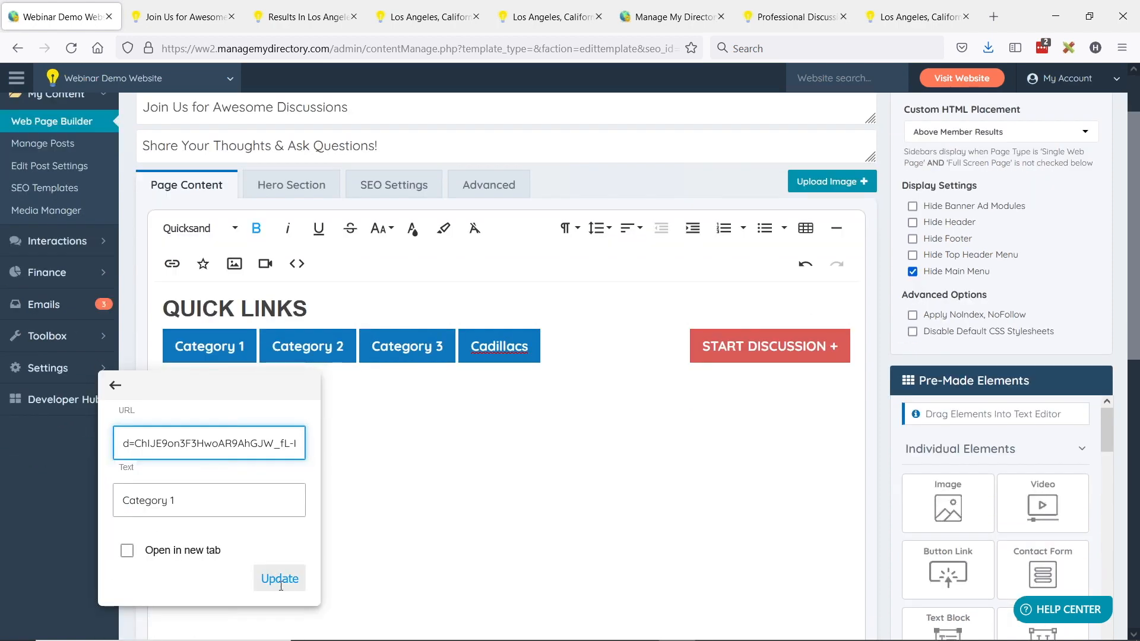
{"action": "left_click", "coordinate": [278, 578]}
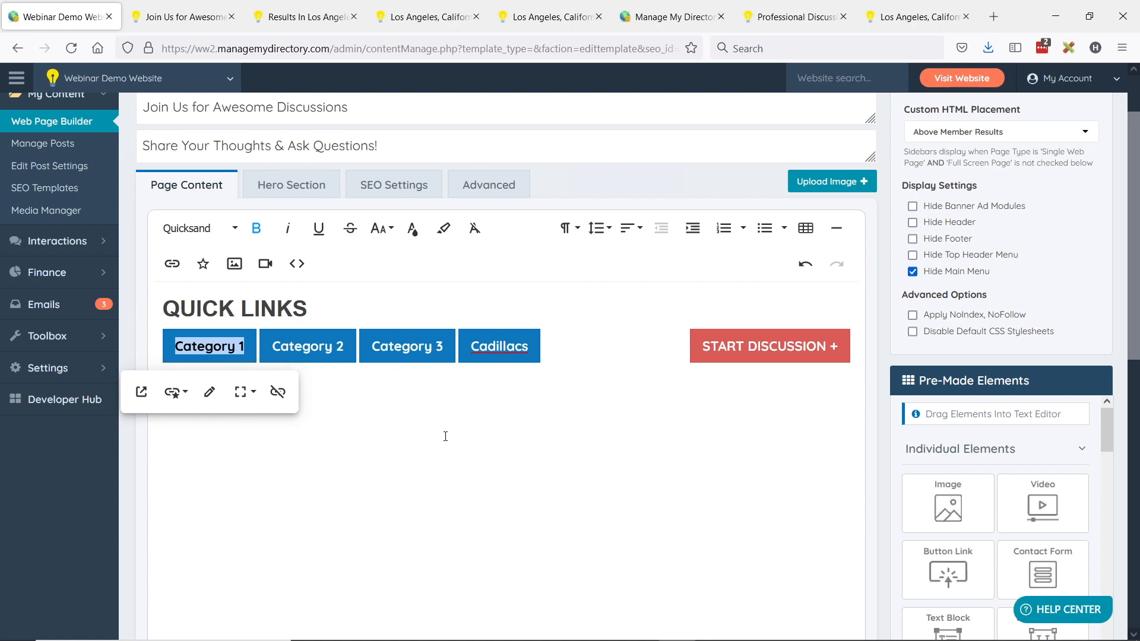
Step: Examine the linked post type and target category options in the Discussions page's details
{"action": "scroll", "coordinate": [575, 297], "scroll_direction": "up", "scroll_amount": 1}
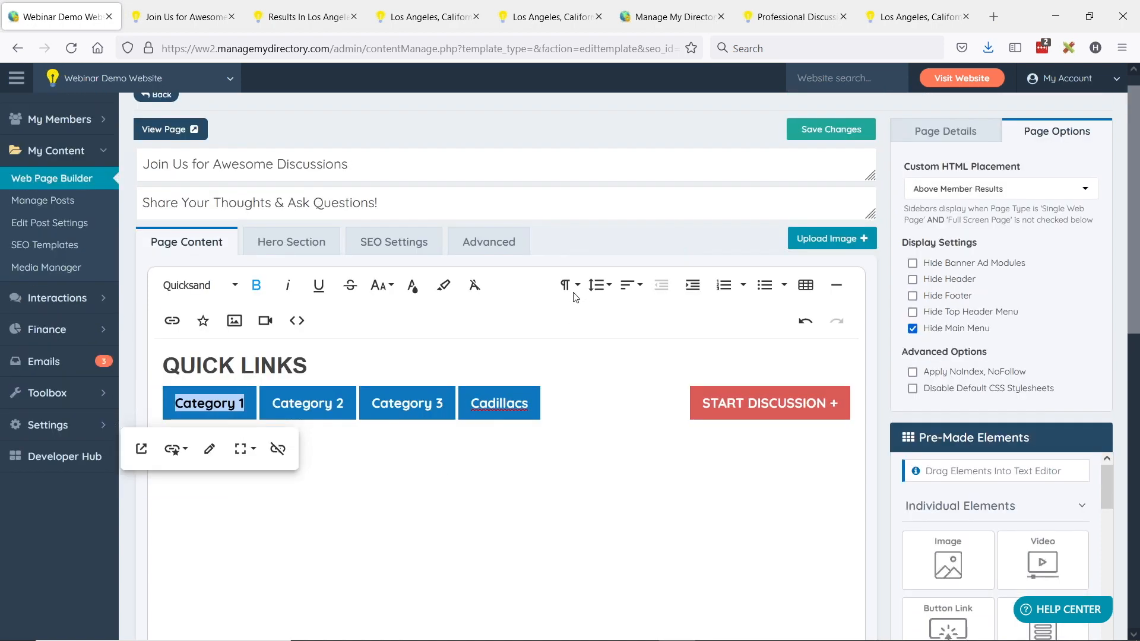
{"action": "key", "text": "ctrl+Tab"}
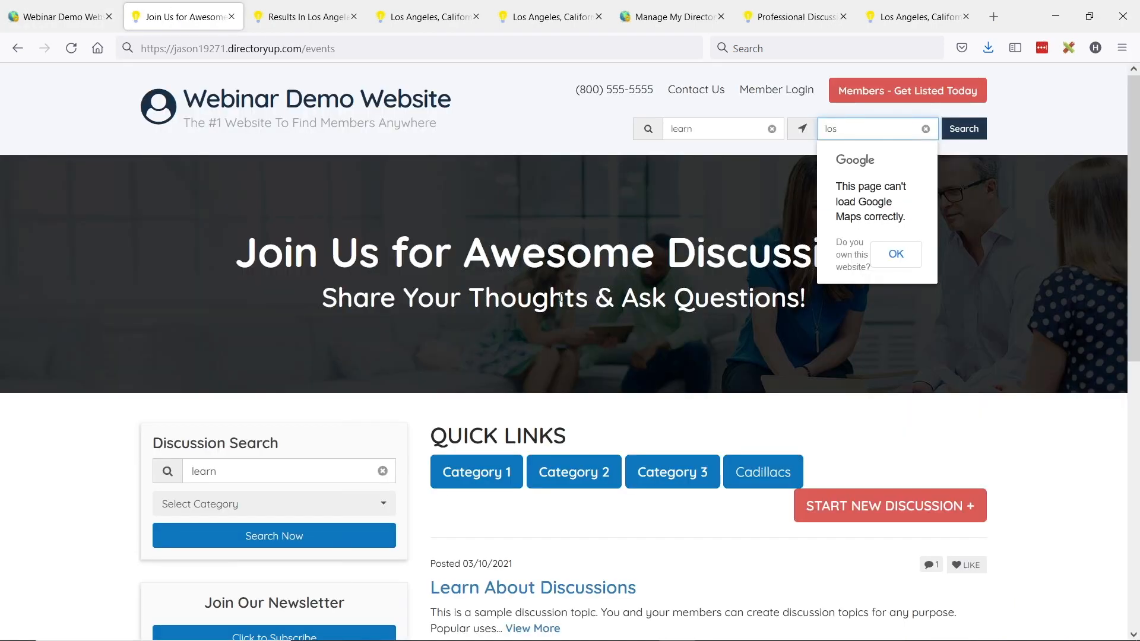
{"action": "key", "text": "ctrl+shift+Tab"}
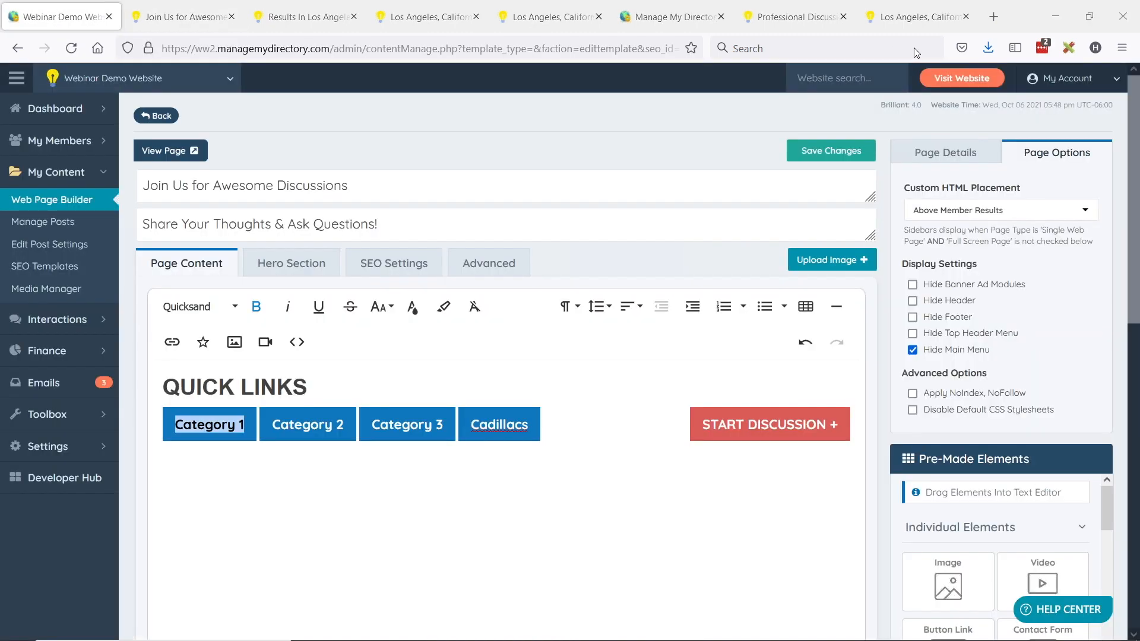
{"action": "left_click", "coordinate": [936, 155]}
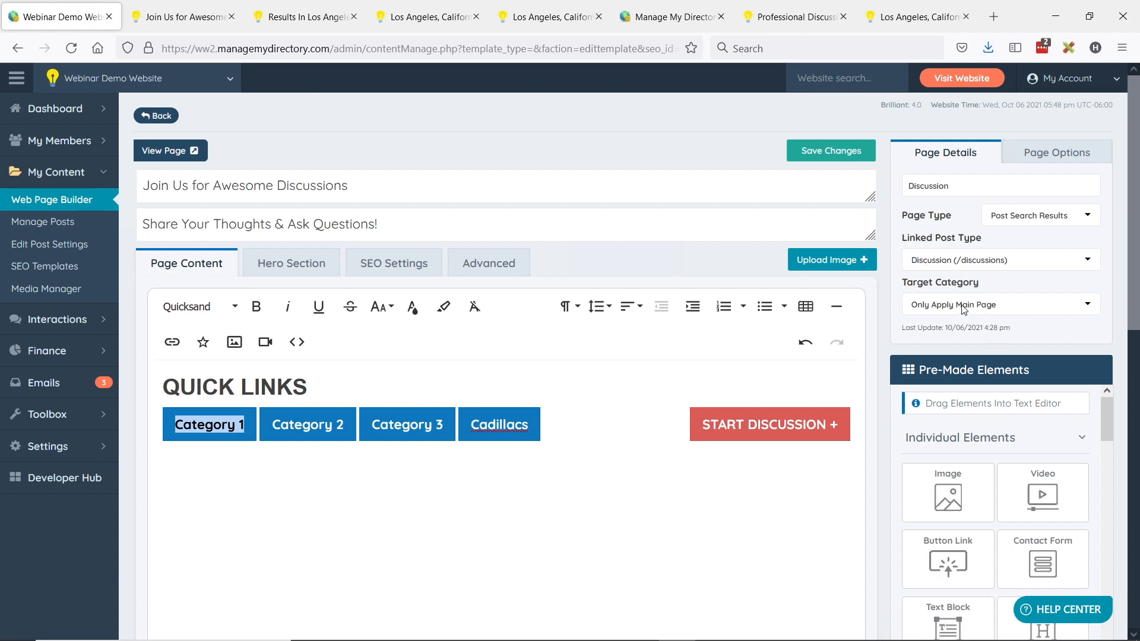
{"action": "left_click", "coordinate": [951, 265]}
{"action": "left_click", "coordinate": [961, 452]}
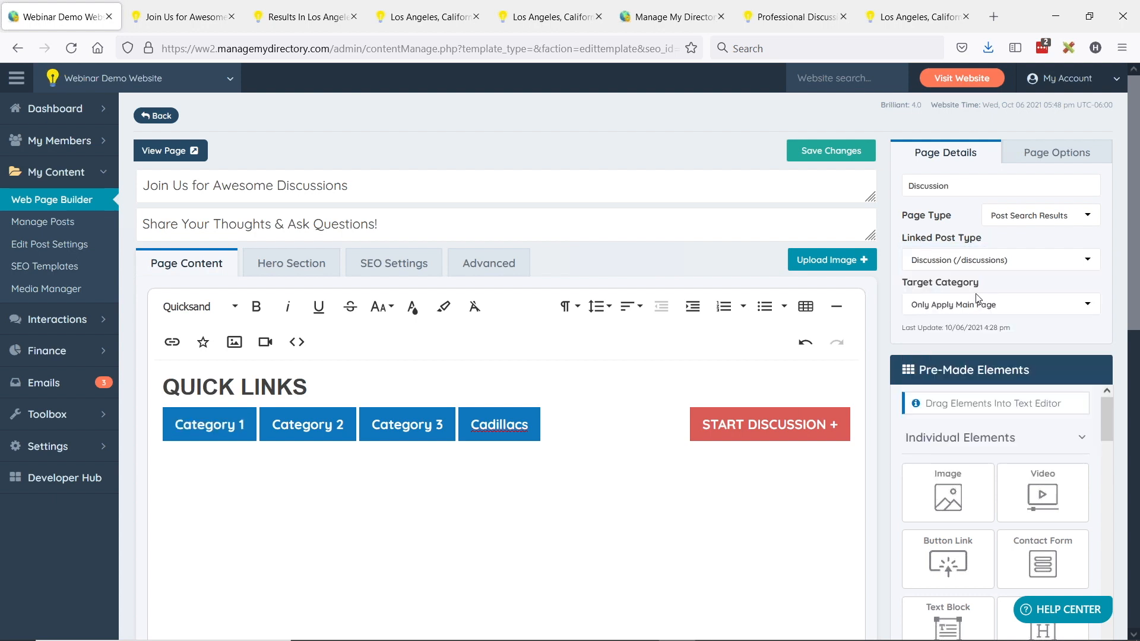
{"action": "left_click", "coordinate": [974, 304]}
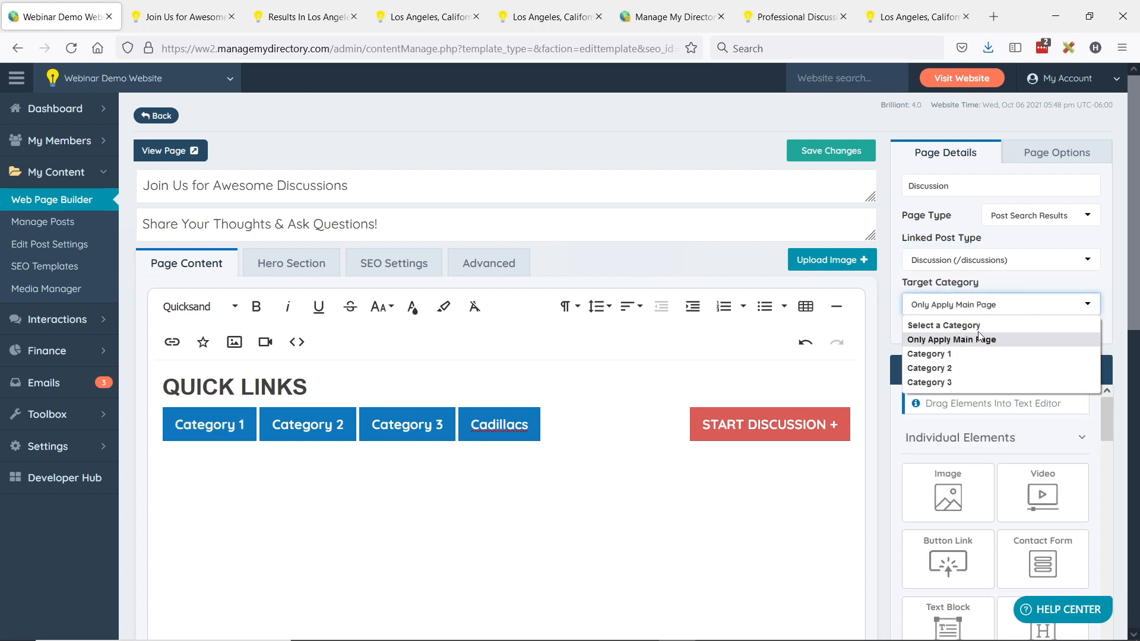
{"action": "left_click", "coordinate": [927, 240]}
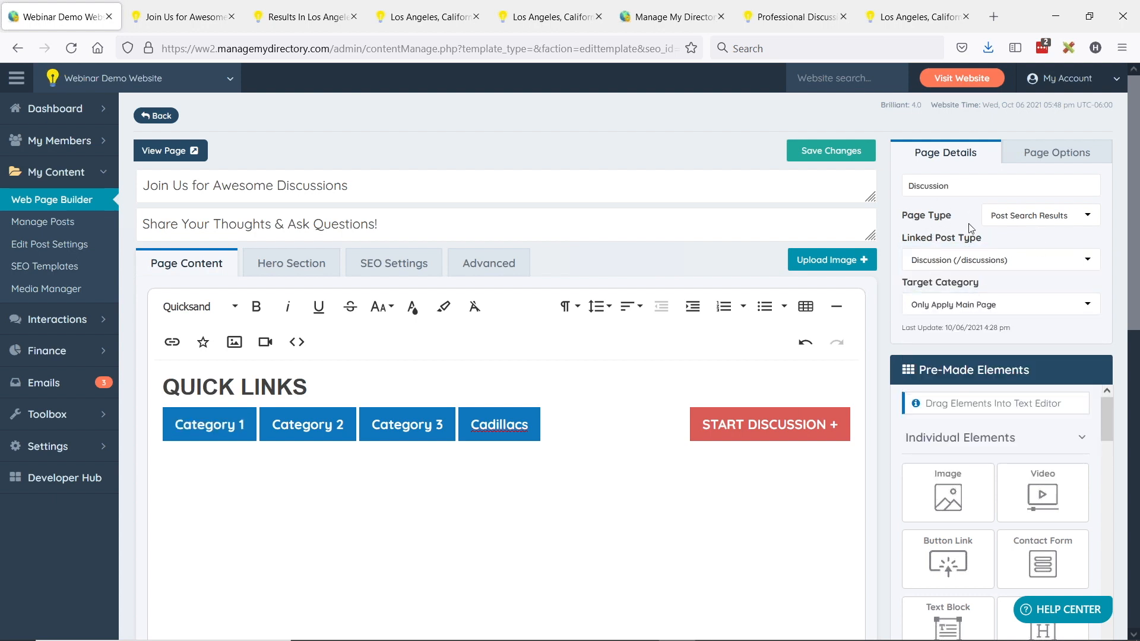
Step: Choose Post Search Results as the page type and link the page to the Coupon (/coupons) post type
{"action": "left_click_drag", "start_coordinate": [912, 221], "coordinate": [960, 222]}
{"action": "left_click", "coordinate": [1069, 225]}
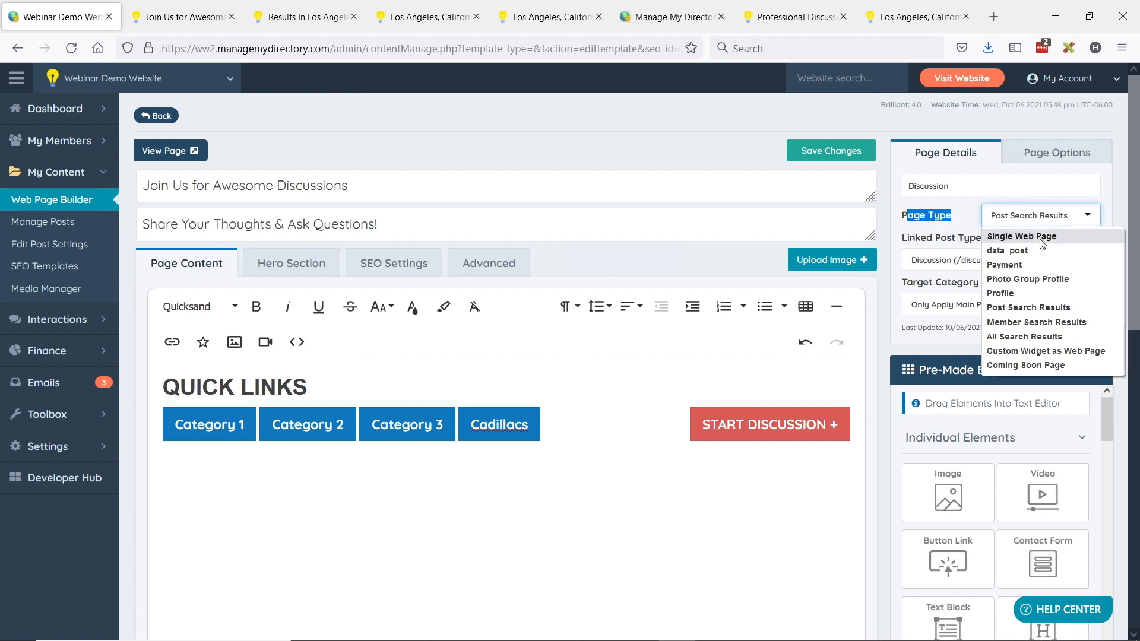
{"action": "left_click", "coordinate": [1031, 309]}
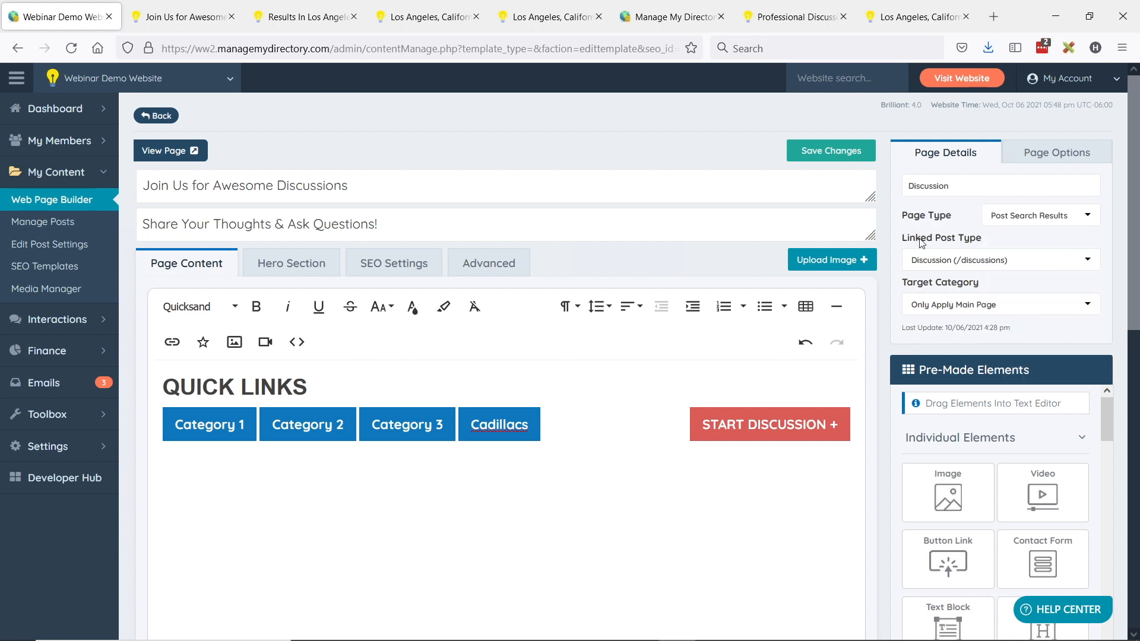
{"action": "left_click", "coordinate": [977, 262]}
{"action": "left_click", "coordinate": [951, 381]}
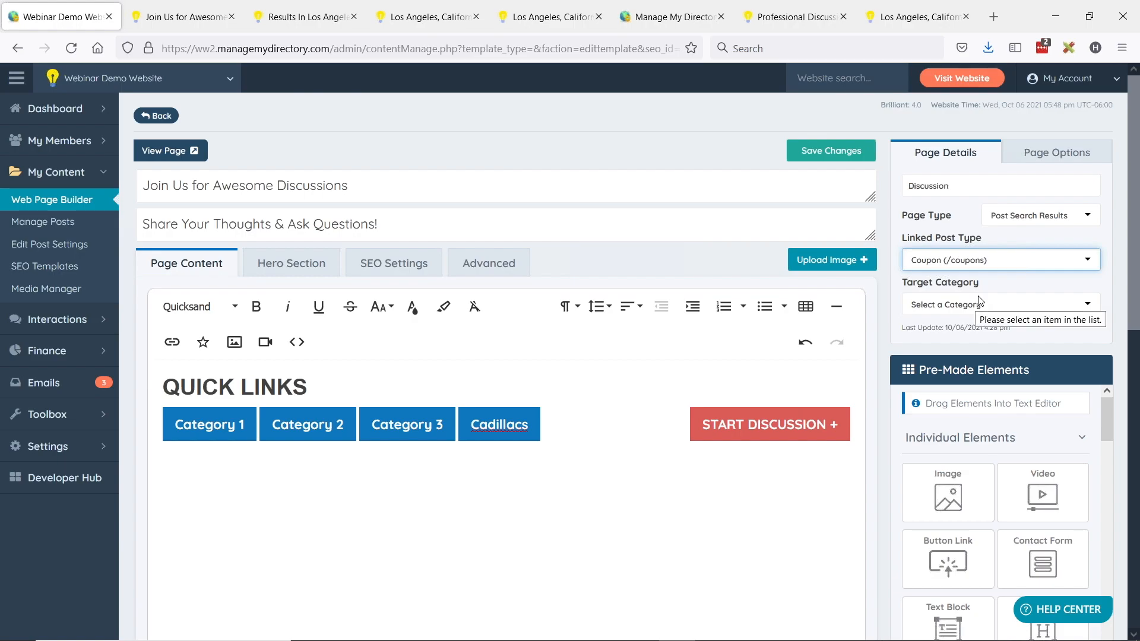
Step: Switch from the browser to the full-screen slide presentation about customizing a search results page
{"action": "key", "text": "alt+Tab"}
{"action": "key", "text": "alt+Tab"}
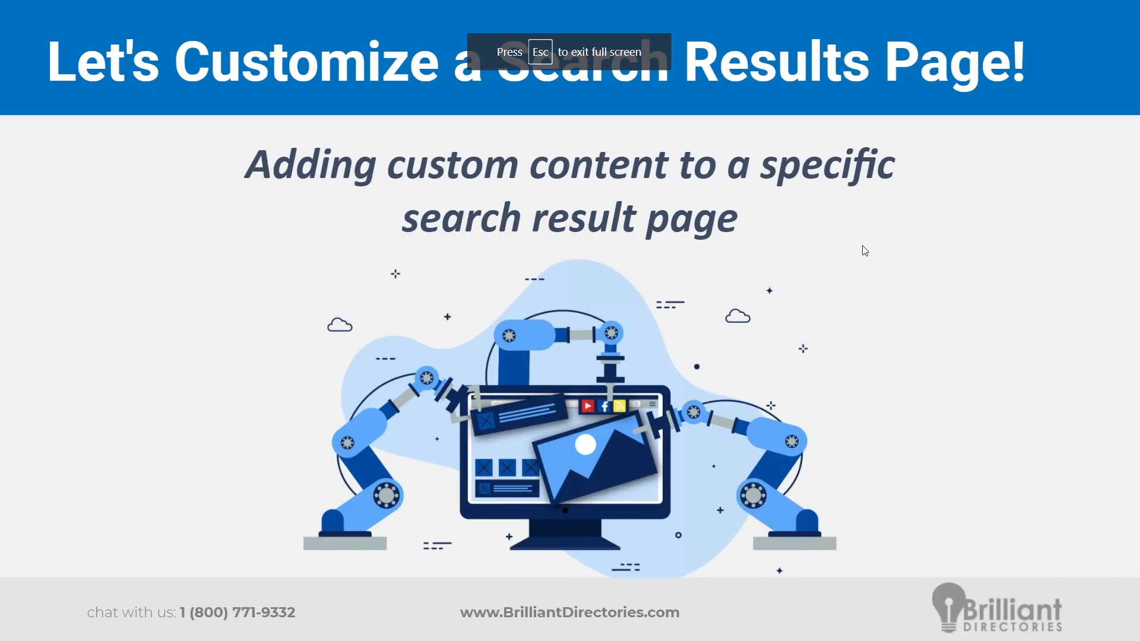